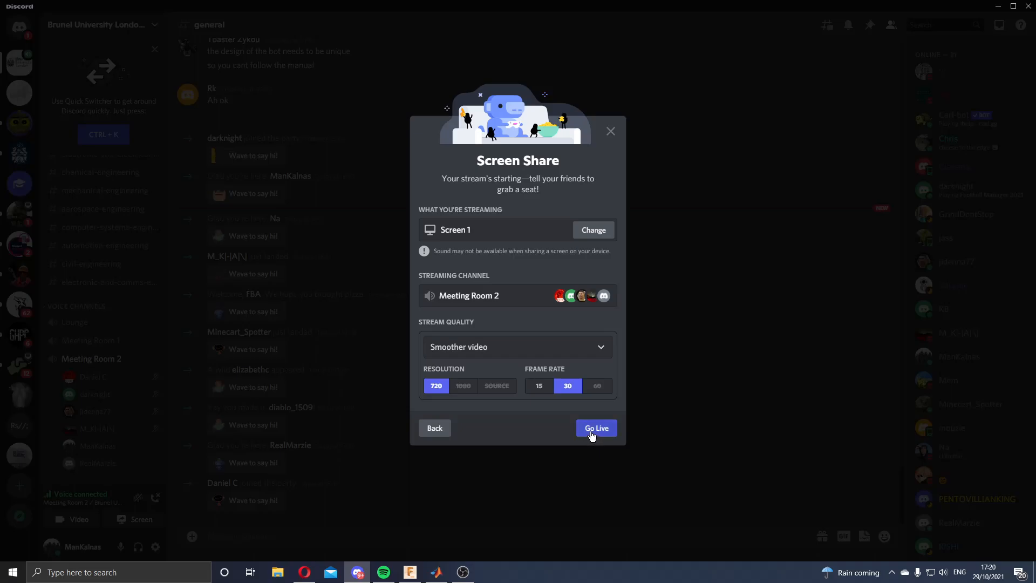
Step: Start streaming Screen 1 to the Meeting Room 2 voice channel, and switch to the robot design in Autodesk Fusion 360
{"action": "left_click", "coordinate": [592, 429]}
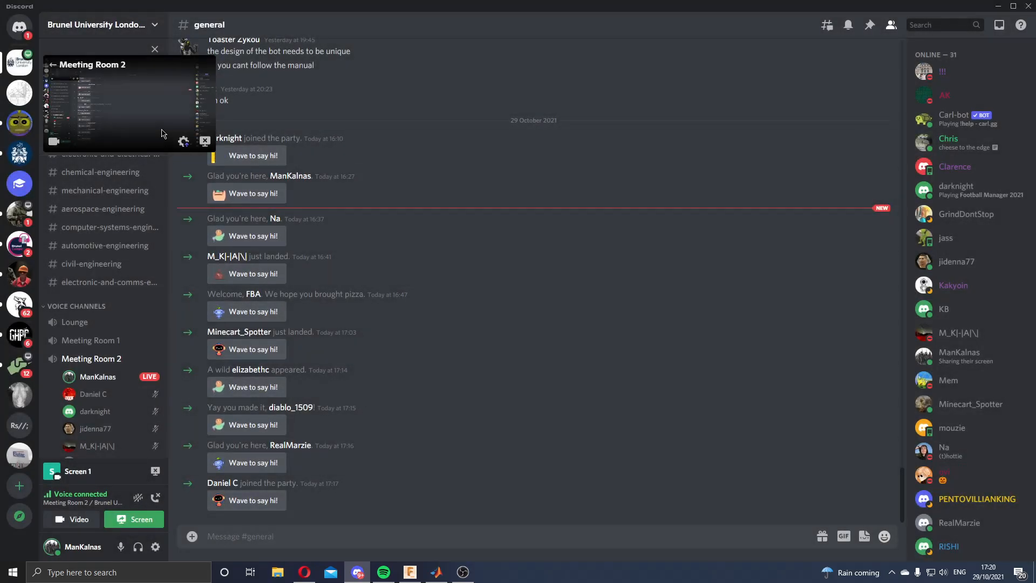
{"action": "scroll", "coordinate": [160, 431], "scroll_direction": "down", "scroll_amount": 1}
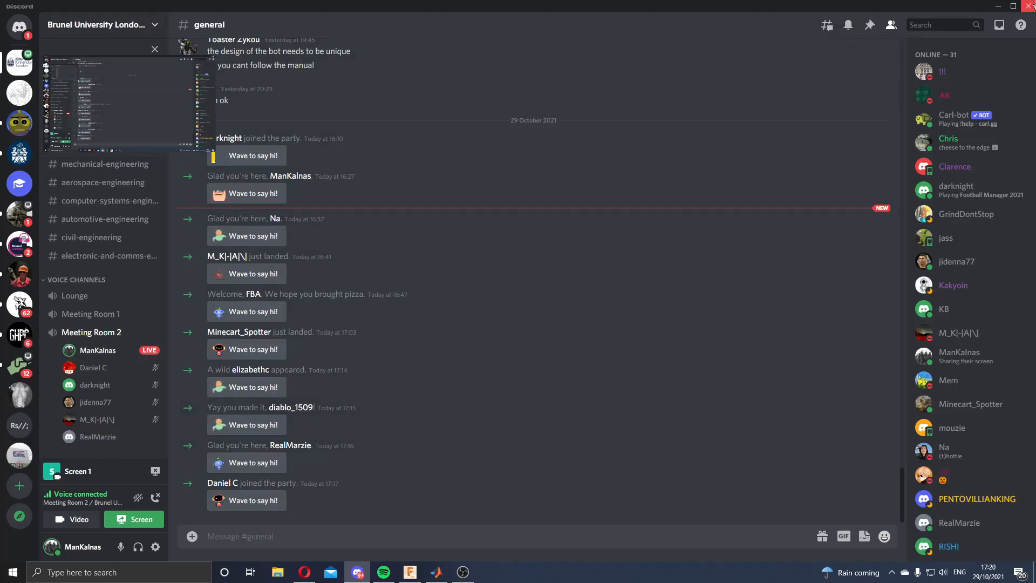
{"action": "left_click", "coordinate": [998, 6]}
{"action": "left_click", "coordinate": [747, 75]}
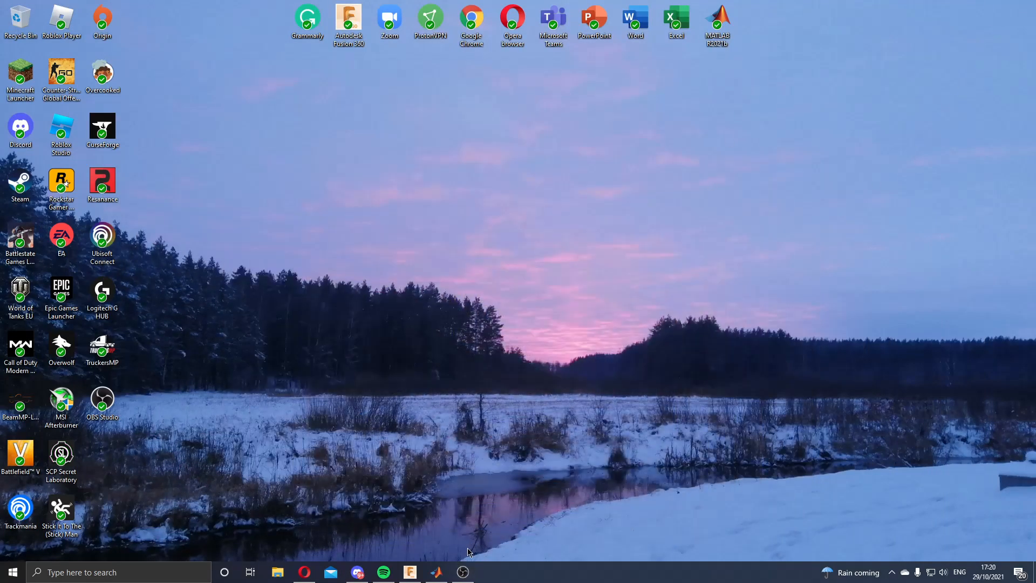
{"action": "left_click", "coordinate": [412, 572]}
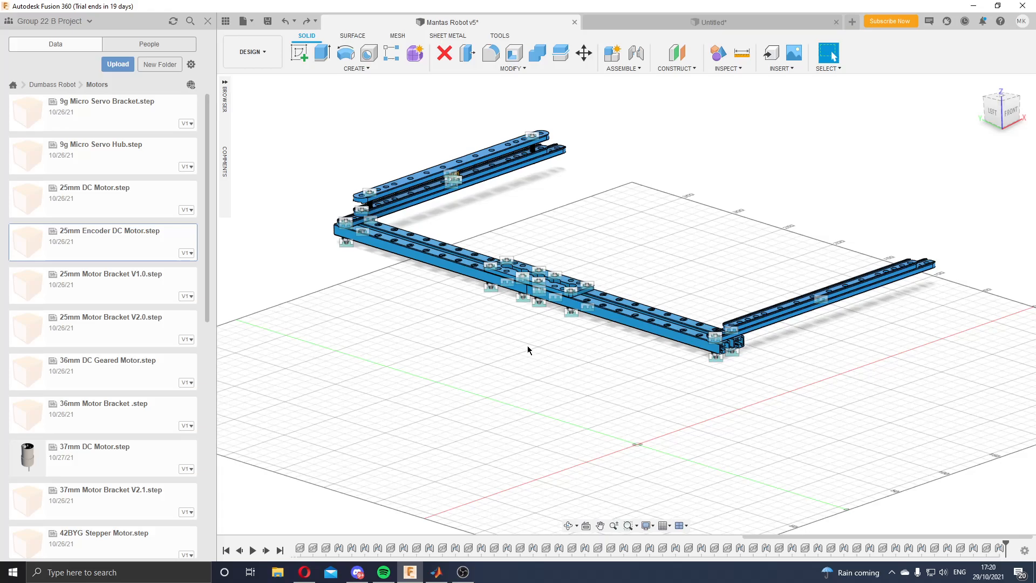
Step: Browse the part files in the Motors and Fasteners folders, and return to the Dumbass Robot project folder
{"action": "mouse_move", "coordinate": [383, 572]}
{"action": "scroll", "coordinate": [101, 242], "scroll_direction": "down", "scroll_amount": 6}
{"action": "scroll", "coordinate": [99, 272], "scroll_direction": "down", "scroll_amount": 2}
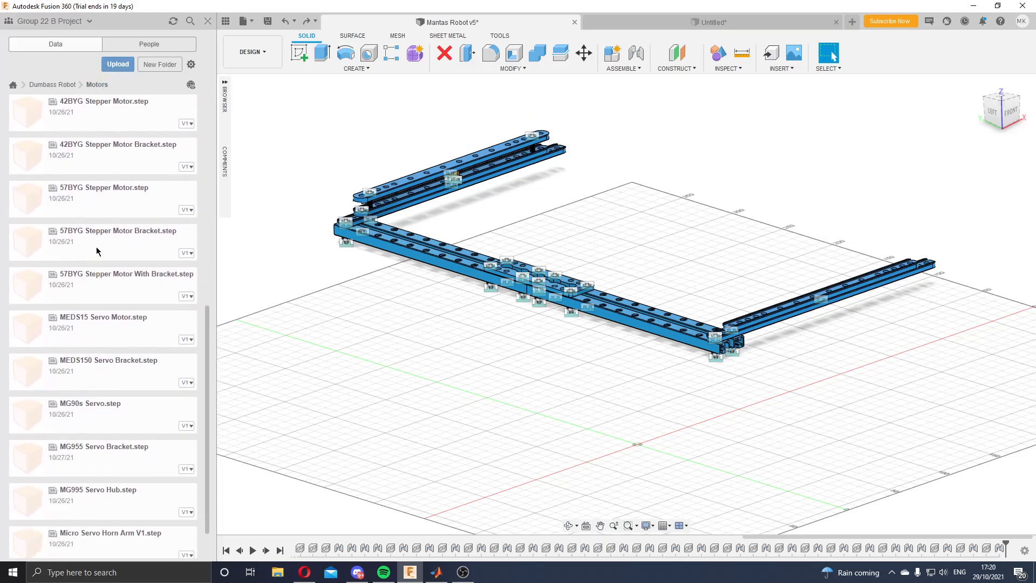
{"action": "scroll", "coordinate": [110, 312], "scroll_direction": "up", "scroll_amount": 8}
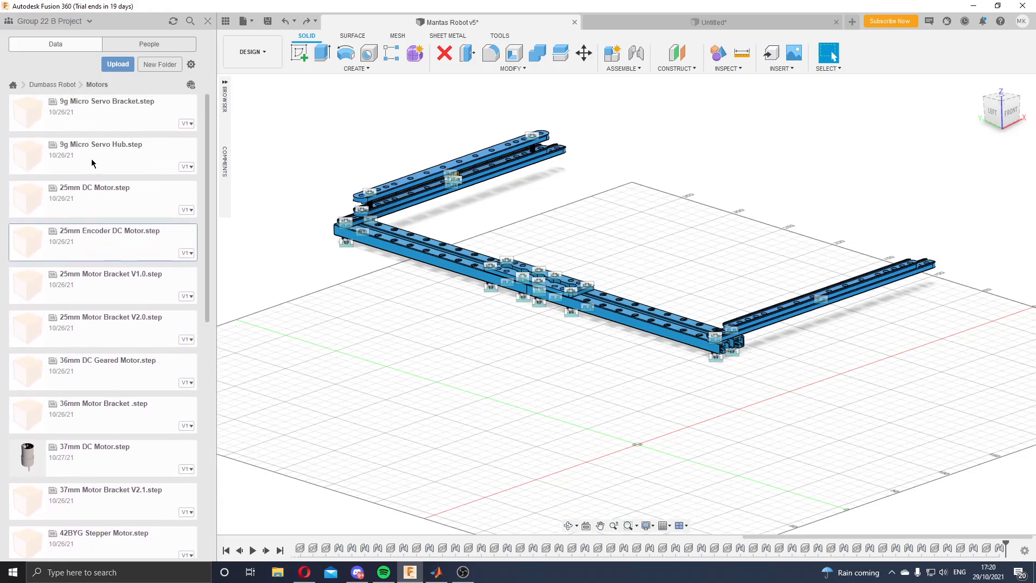
{"action": "left_click", "coordinate": [61, 85]}
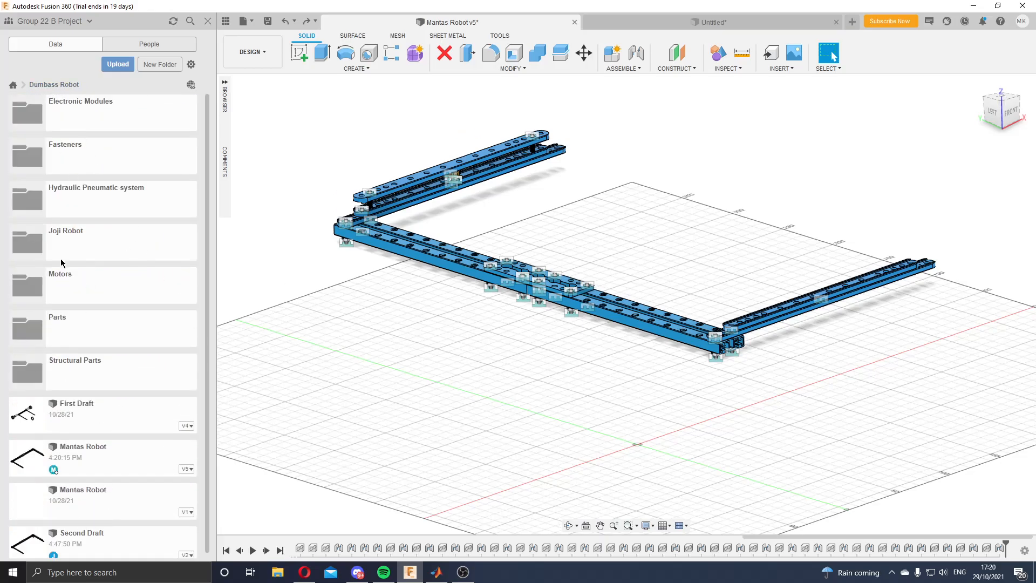
{"action": "left_click", "coordinate": [103, 162]}
{"action": "scroll", "coordinate": [104, 237], "scroll_direction": "down", "scroll_amount": 10}
{"action": "scroll", "coordinate": [104, 250], "scroll_direction": "down", "scroll_amount": 5}
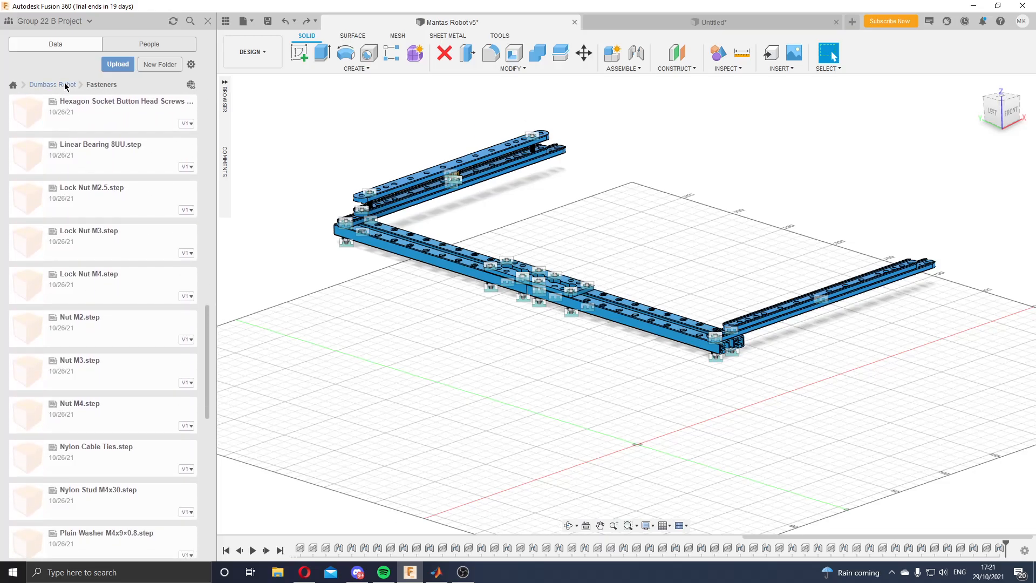
{"action": "left_click", "coordinate": [65, 86]}
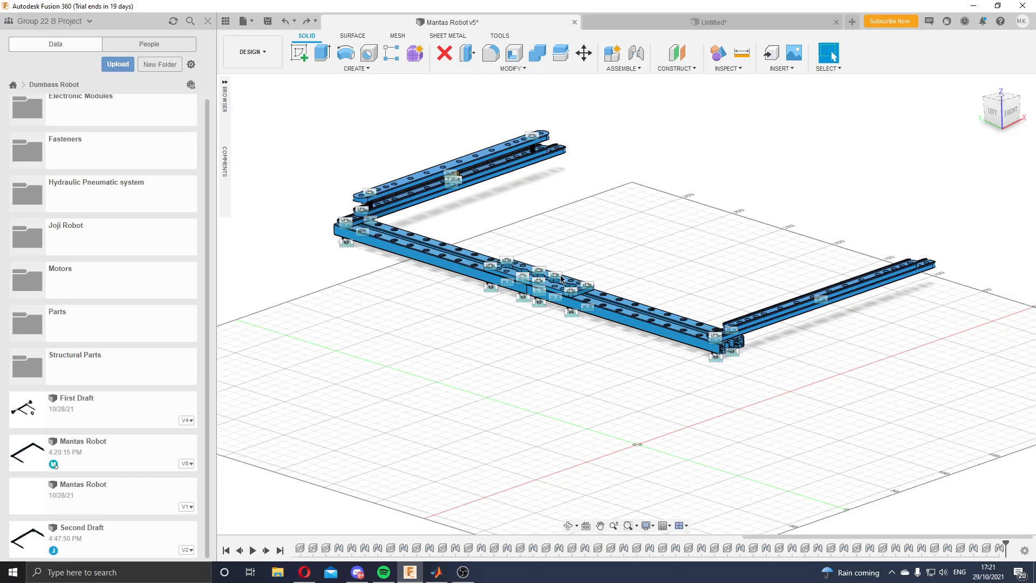
Step: Insert Bracket 3x3 v1 from the Parts folder into the robot design and move it about 140 mm toward the arm with the linkage
{"action": "middle_click_drag", "start_coordinate": [497, 369], "coordinate": [491, 326], "text": "shift"}
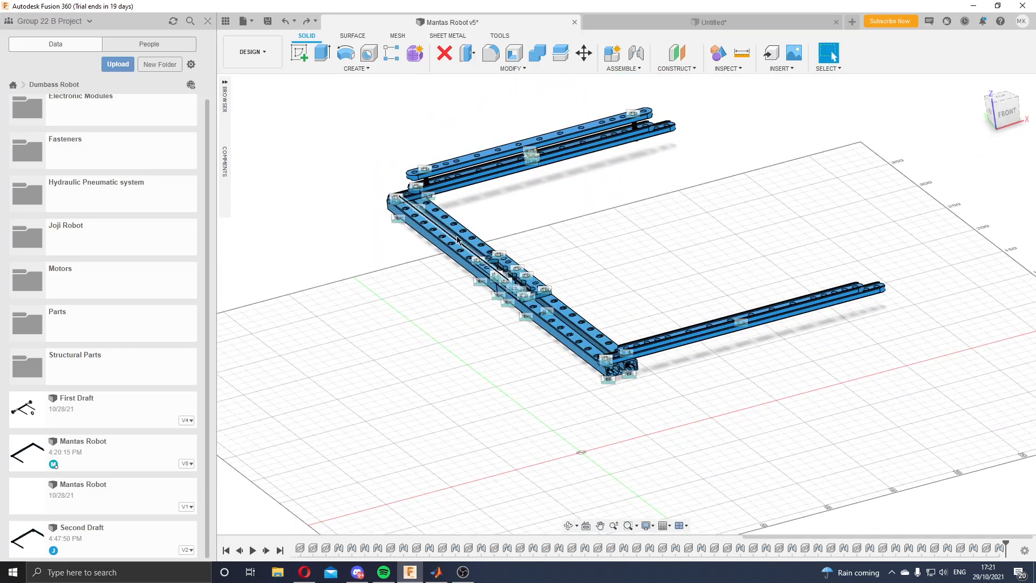
{"action": "middle_click_drag", "start_coordinate": [496, 274], "coordinate": [358, 359], "text": "shift"}
{"action": "scroll", "coordinate": [91, 315], "scroll_direction": "up", "scroll_amount": 1}
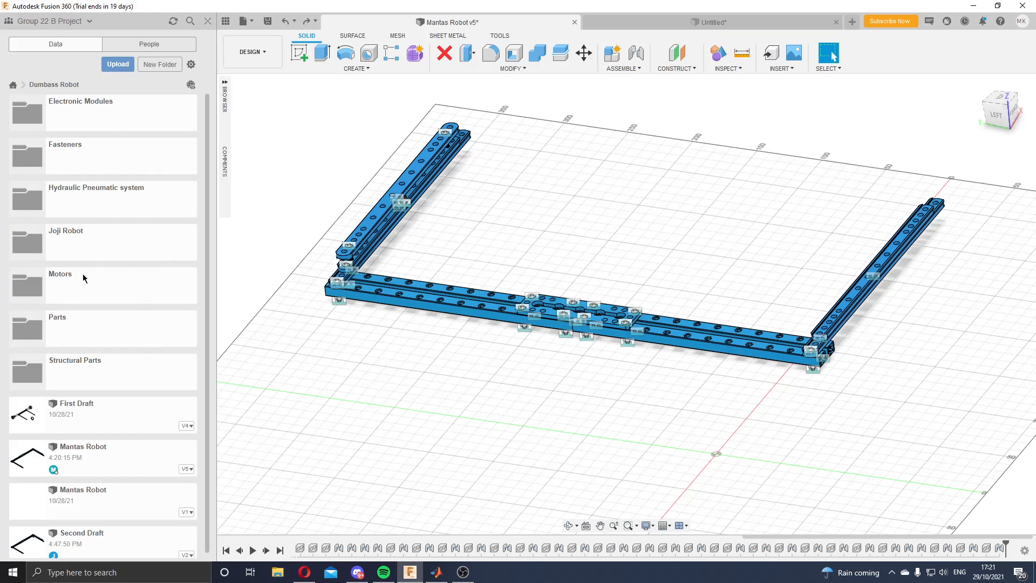
{"action": "left_click", "coordinate": [84, 326]}
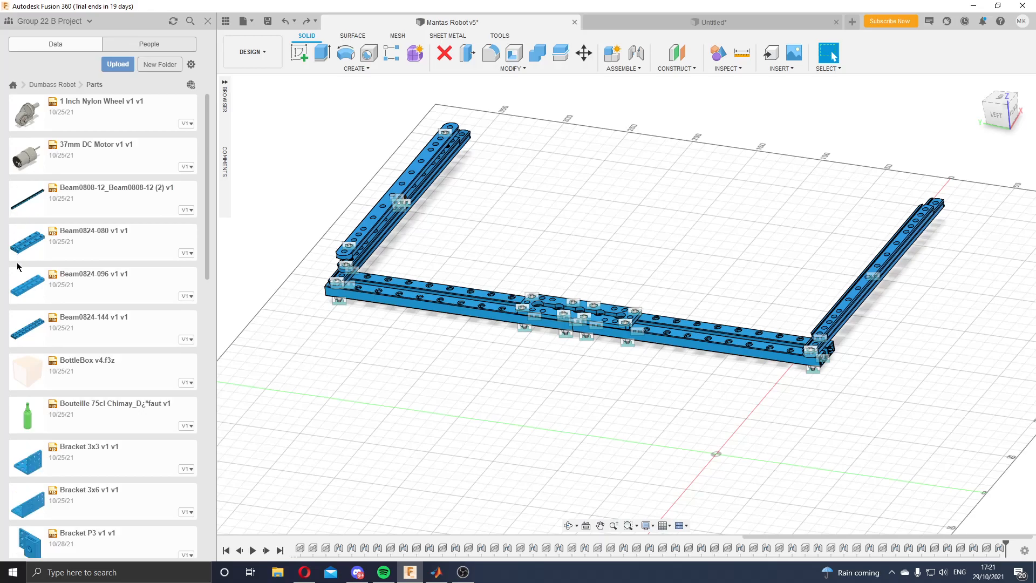
{"action": "scroll", "coordinate": [24, 326], "scroll_direction": "down", "scroll_amount": 12}
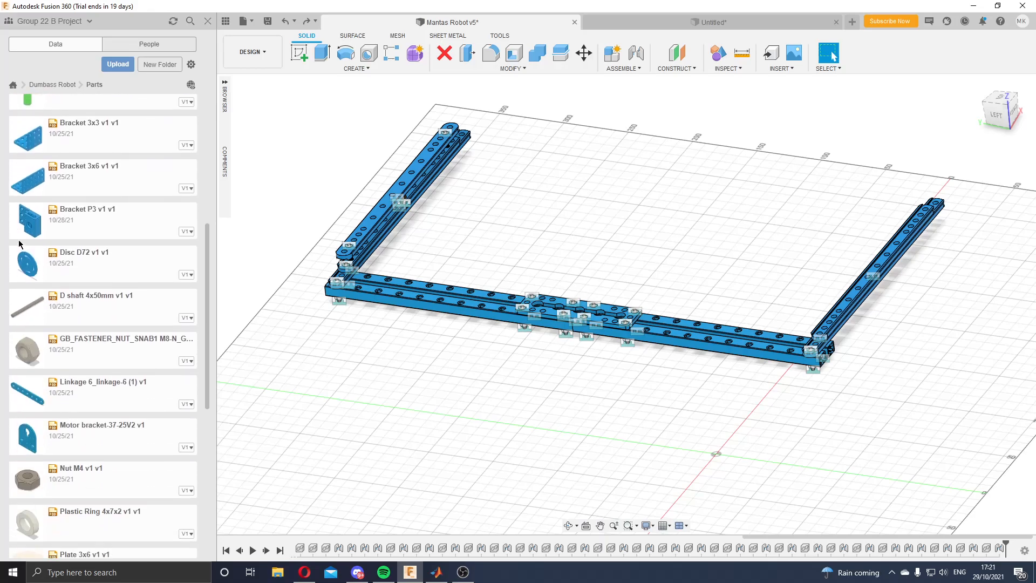
{"action": "scroll", "coordinate": [128, 252], "scroll_direction": "up", "scroll_amount": 10}
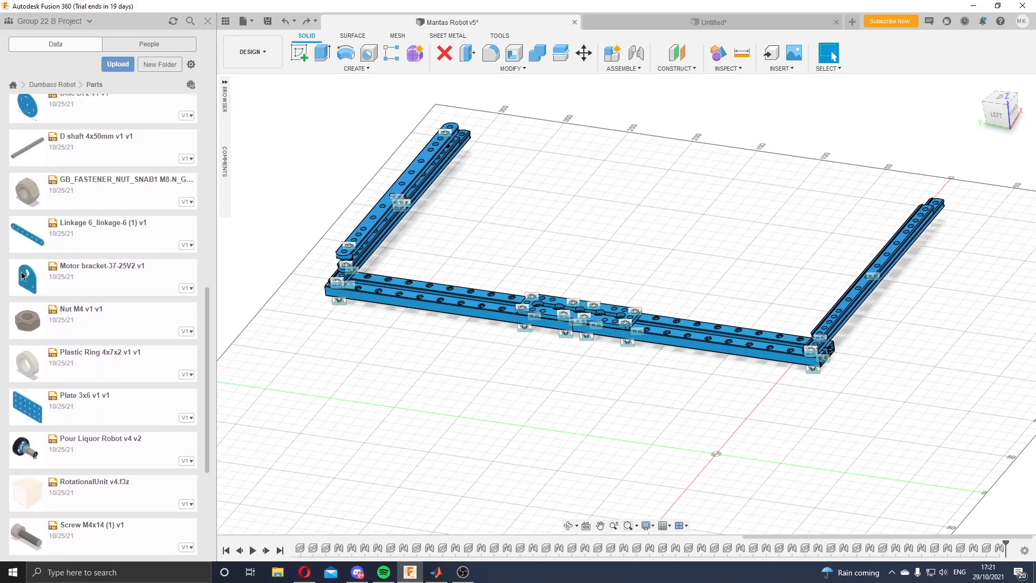
{"action": "scroll", "coordinate": [127, 251], "scroll_direction": "up", "scroll_amount": 1}
{"action": "left_click_drag", "start_coordinate": [34, 303], "coordinate": [448, 361]}
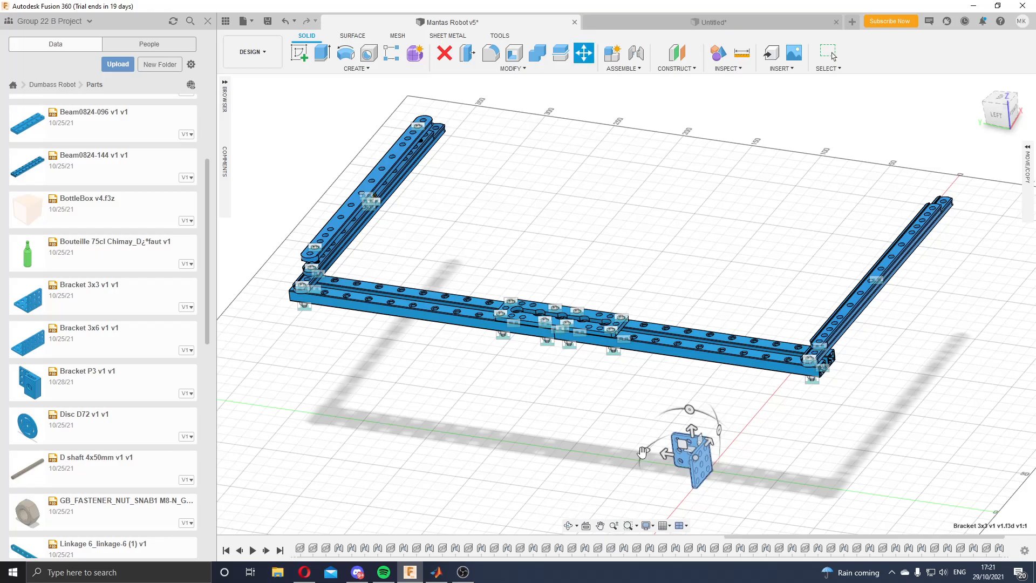
{"action": "left_click_drag", "start_coordinate": [687, 441], "coordinate": [431, 203]}
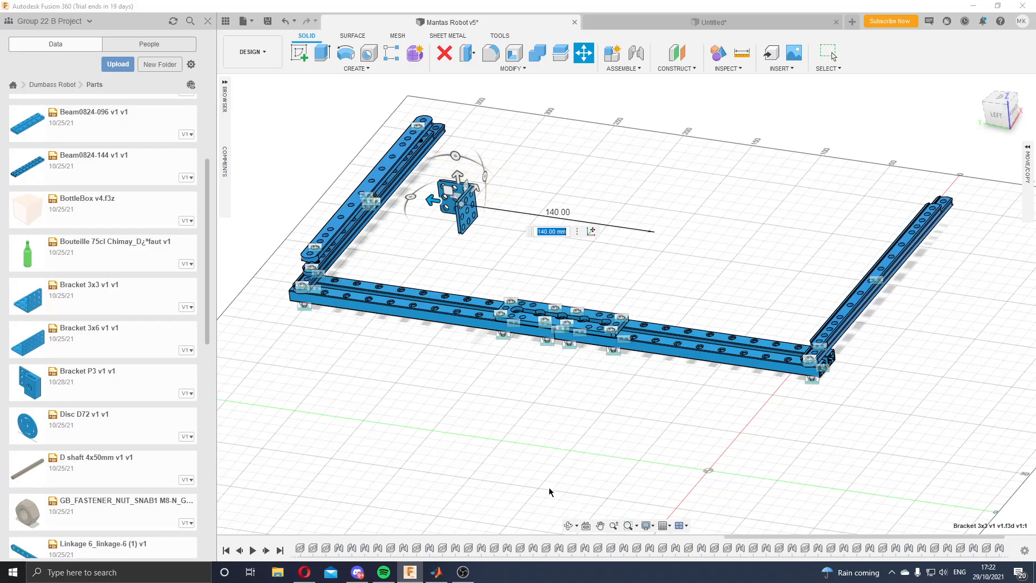
Step: Switch to the Opera browser and open the all-projects list of the Group 22 B Project team in Fusion Team
{"action": "left_click", "coordinate": [304, 572]}
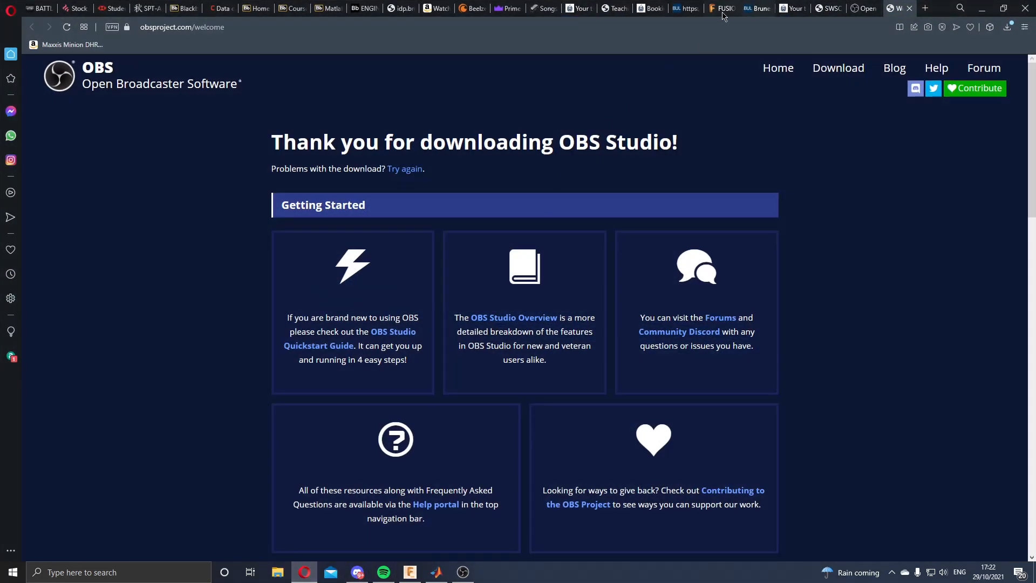
{"action": "left_click", "coordinate": [725, 10]}
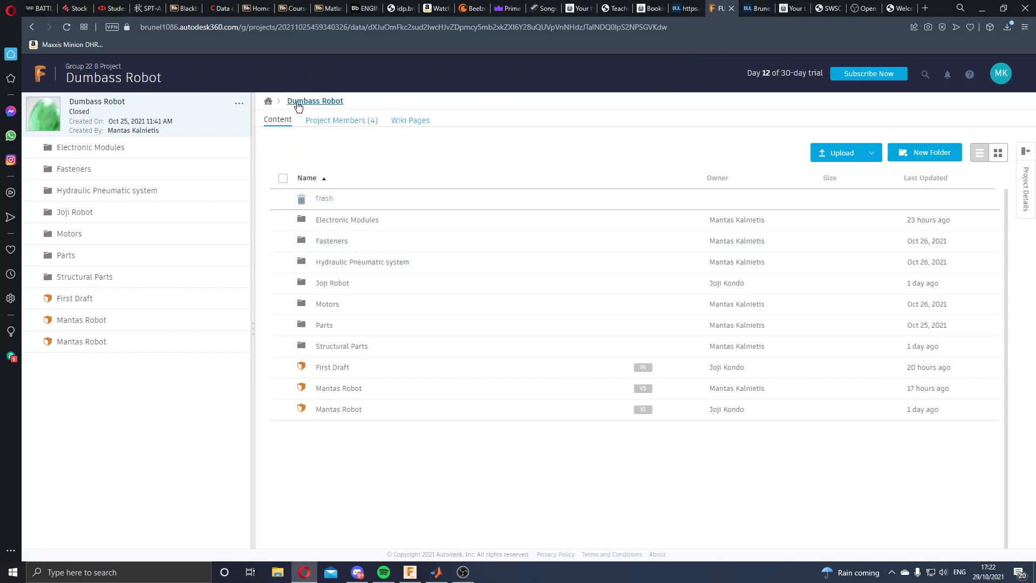
{"action": "left_click", "coordinate": [268, 101]}
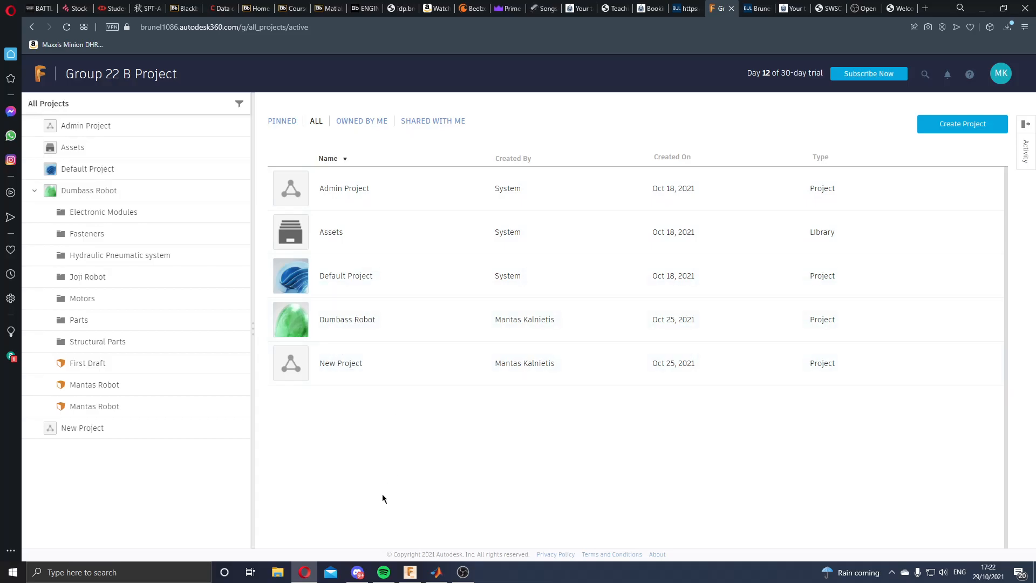
{"action": "left_click", "coordinate": [357, 576]}
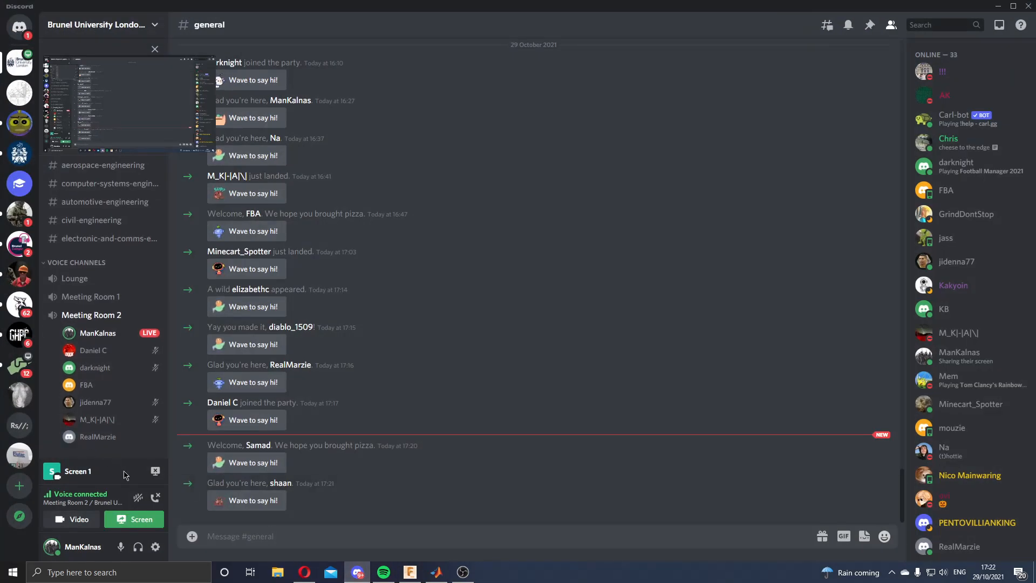
{"action": "left_click", "coordinate": [357, 577]}
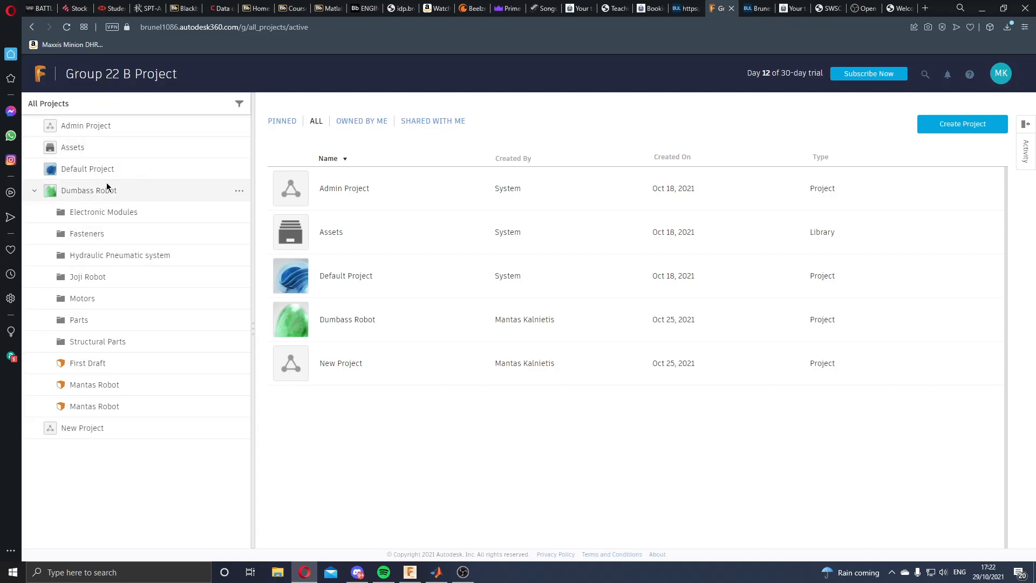
Step: Create a new project named "Group 22" with the project type Closed and the default avatar
{"action": "left_click", "coordinate": [964, 125]}
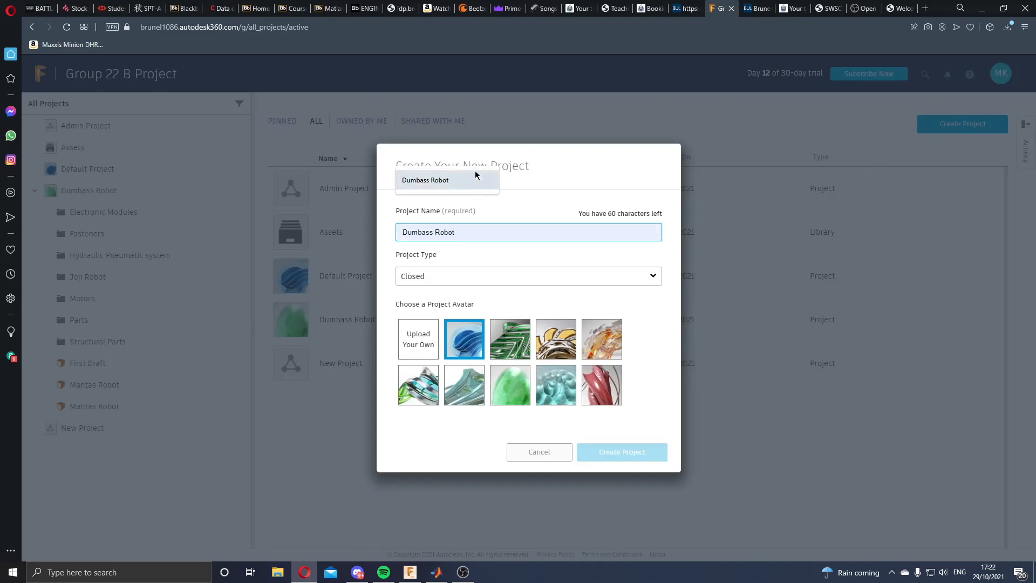
{"action": "type", "text": "qw"}
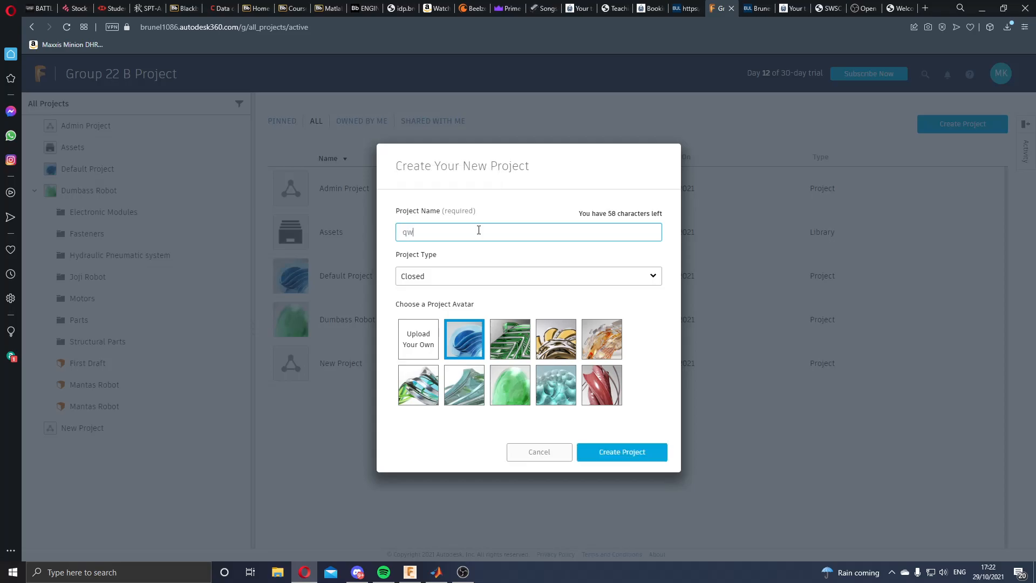
{"action": "key", "text": "BackSpace"}
{"action": "type", "text": "Group 22"}
{"action": "left_click", "coordinate": [470, 269]}
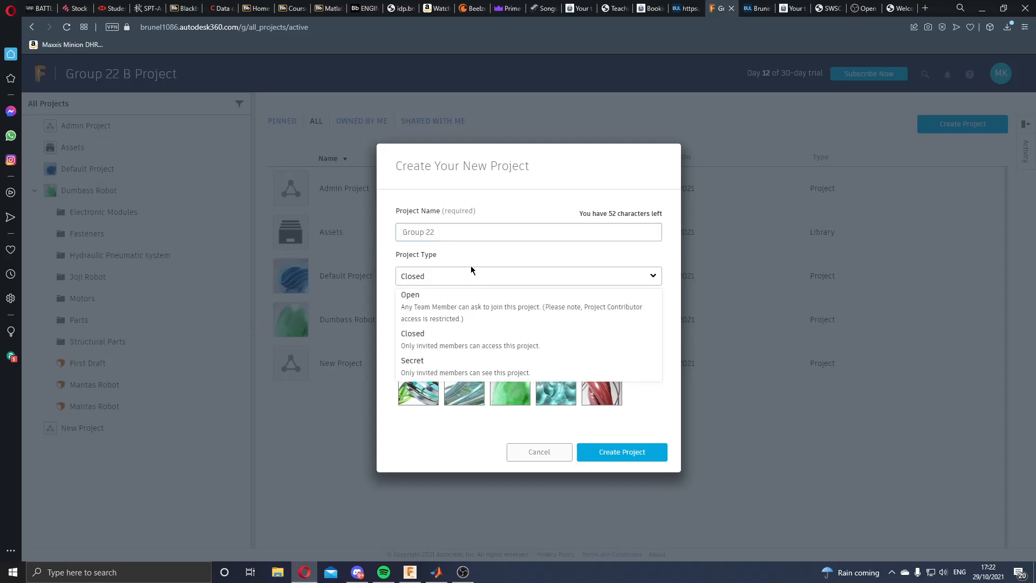
{"action": "left_click", "coordinate": [461, 348]}
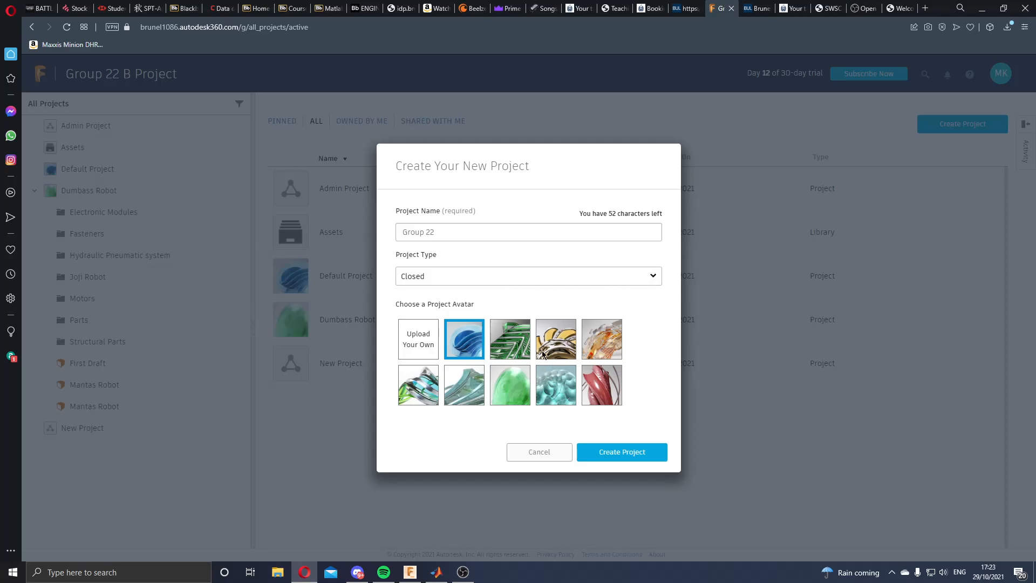
{"action": "left_click", "coordinate": [618, 452]}
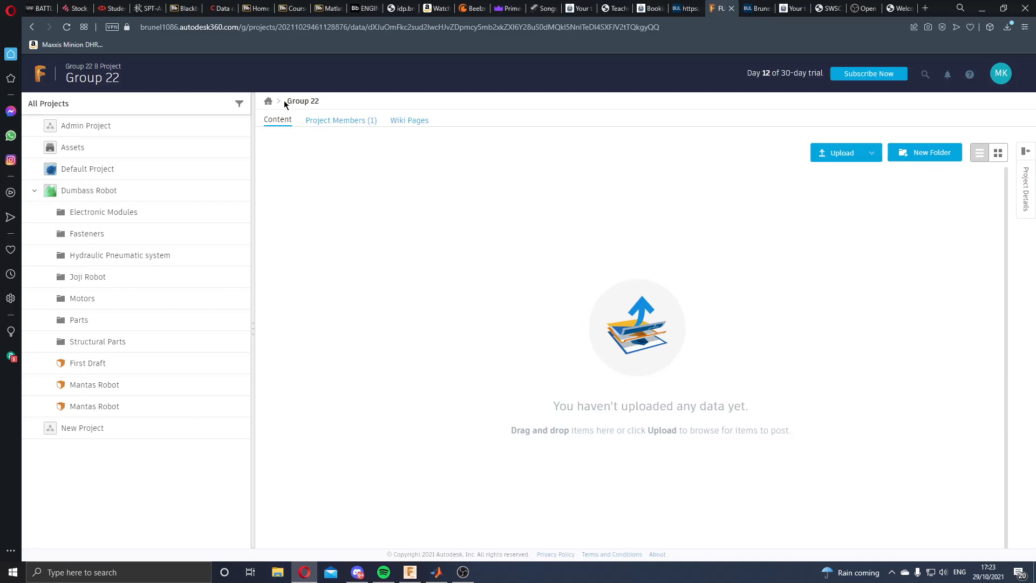
Step: Reopen Group 22 from the all-projects list, view its members and the invitation form, and return to its content without inviting anyone
{"action": "left_click", "coordinate": [269, 102]}
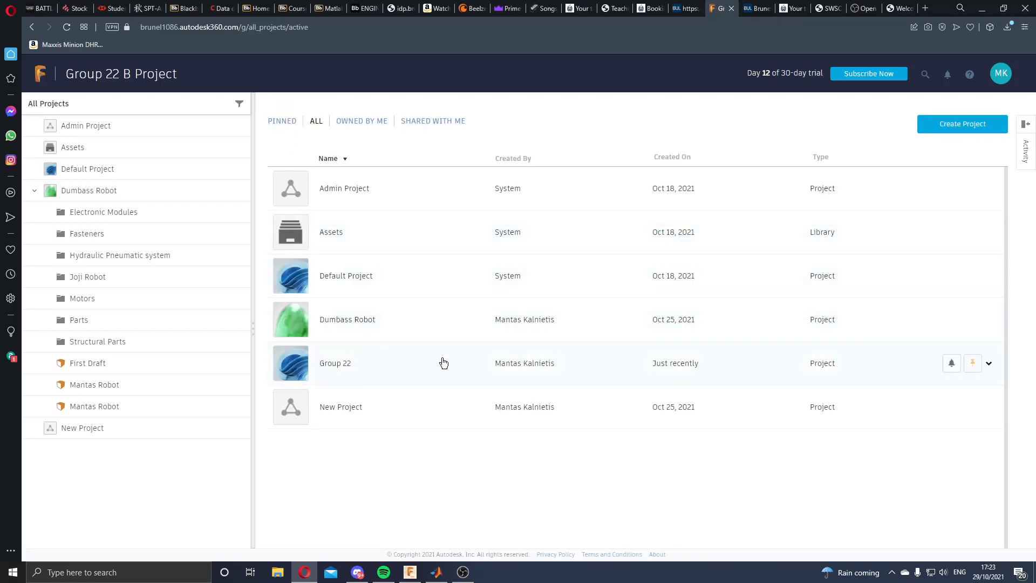
{"action": "left_click", "coordinate": [405, 374]}
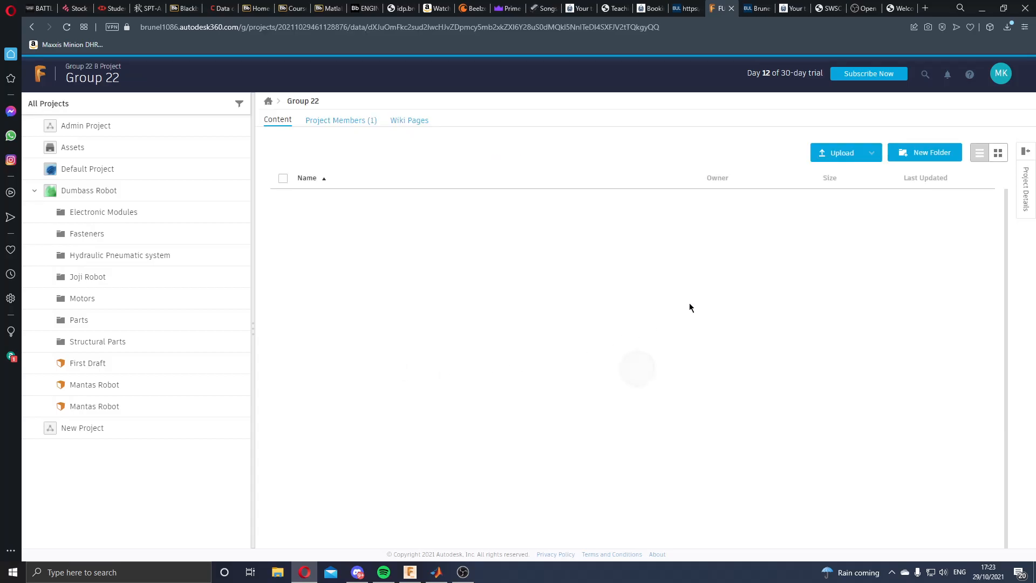
{"action": "left_click", "coordinate": [345, 124]}
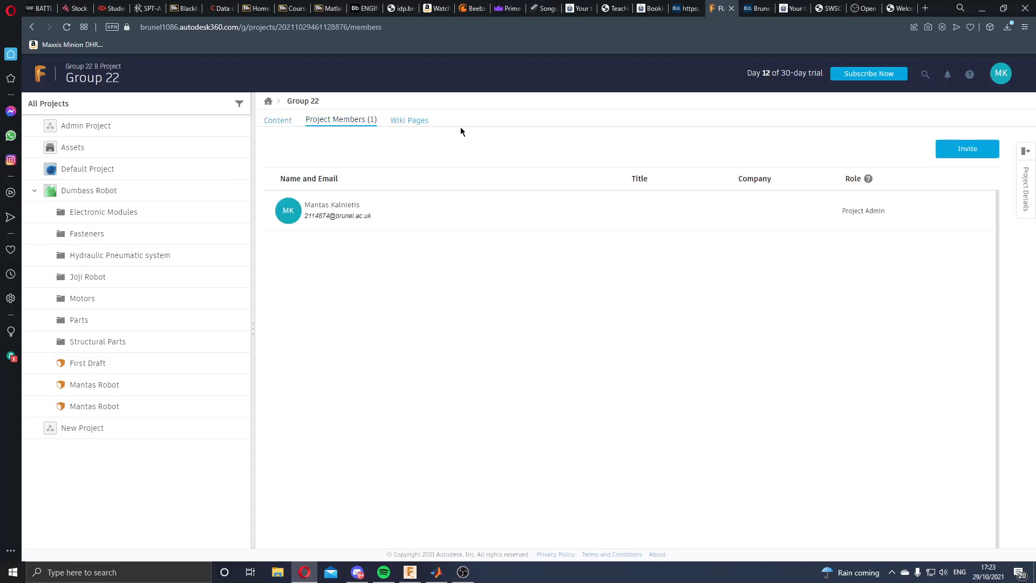
{"action": "left_click", "coordinate": [945, 151]}
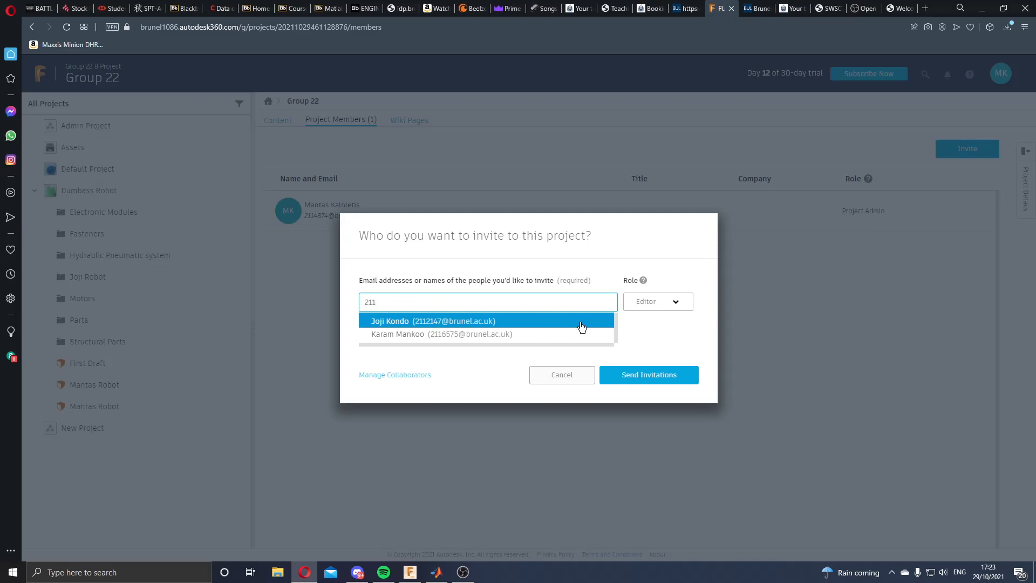
{"action": "left_click", "coordinate": [551, 374]}
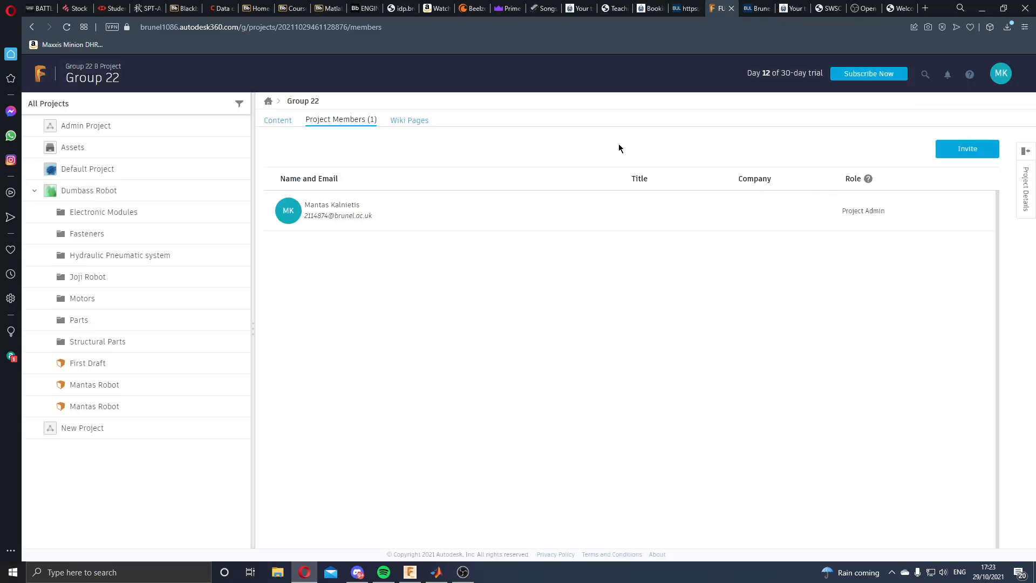
{"action": "left_click", "coordinate": [267, 121]}
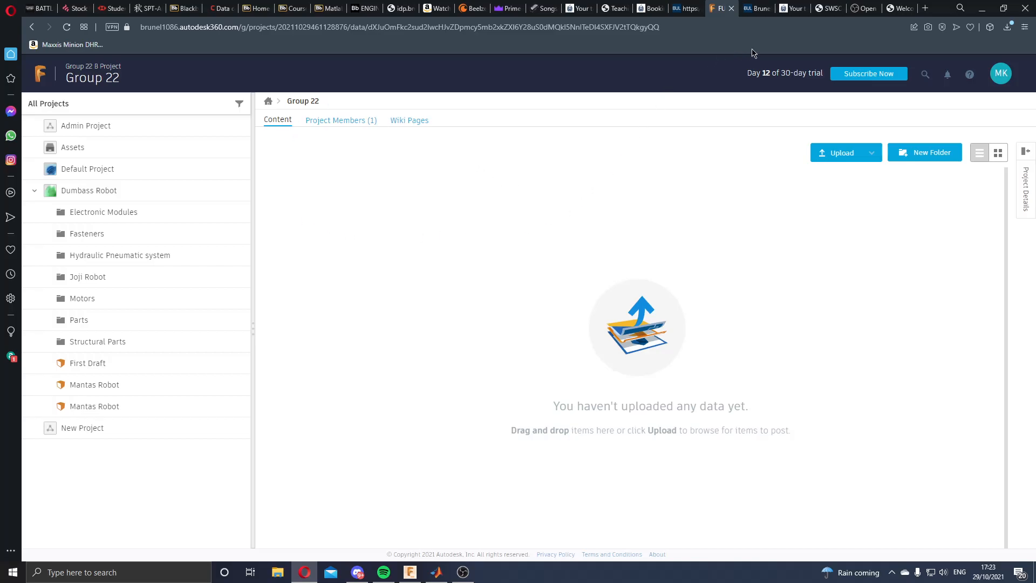
Step: Search the web for "grabcad" in a new browser tab
{"action": "left_click", "coordinate": [925, 9]}
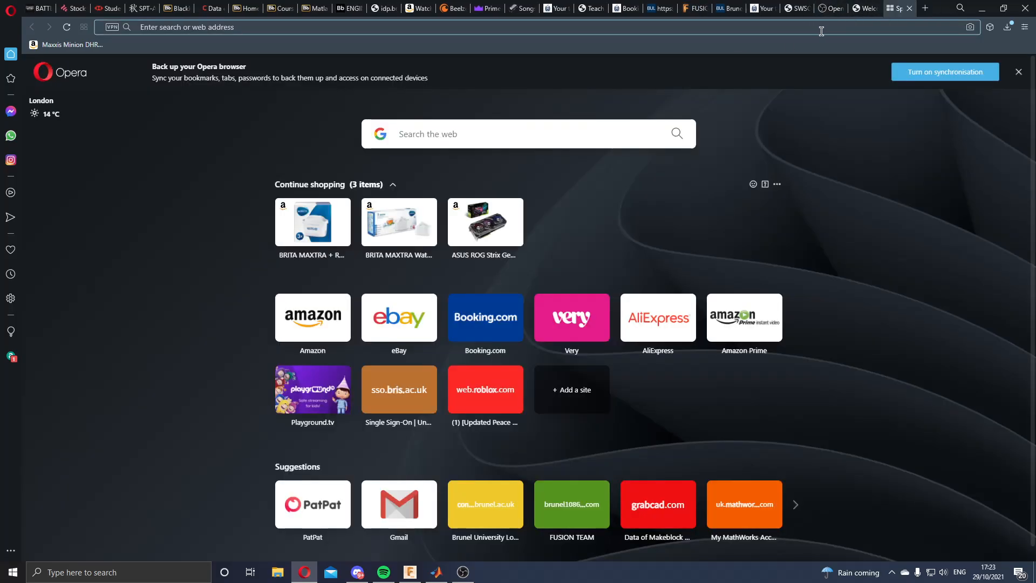
{"action": "type", "text": "grabcad"}
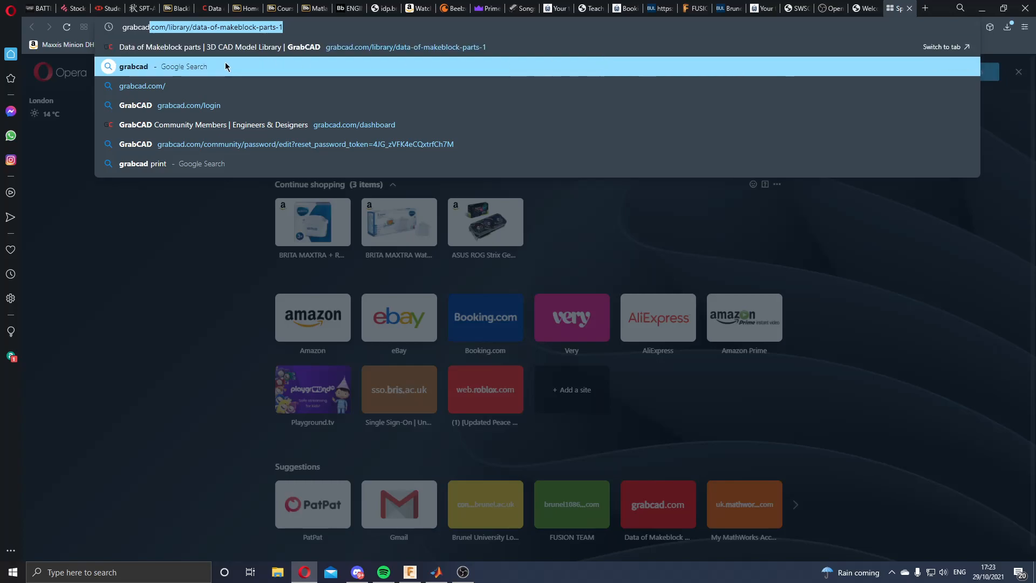
{"action": "left_click", "coordinate": [370, 69]}
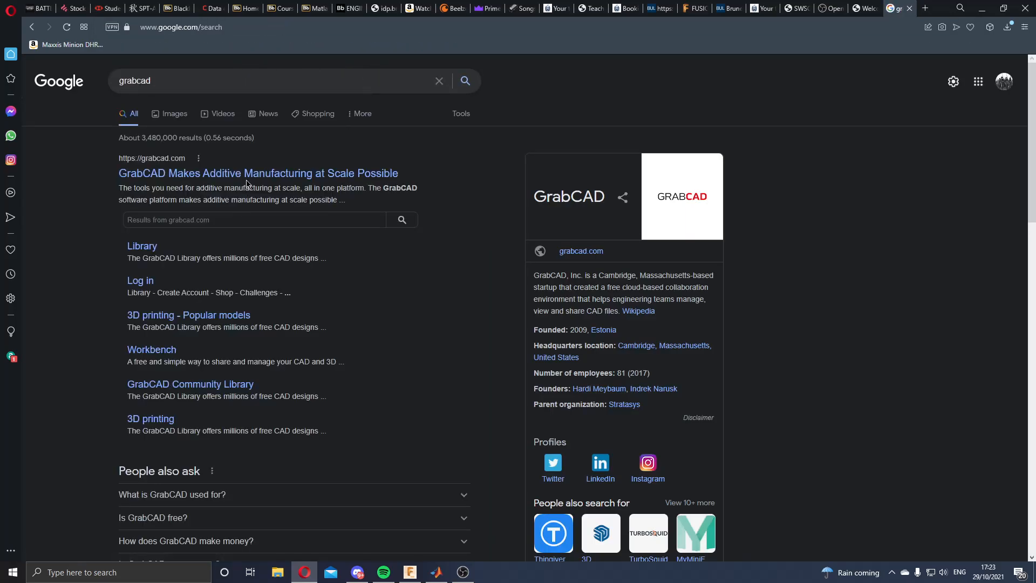
Step: Open the GrabCAD site from the search results, and open the BE1602 Engineering Practice course in the Blackboard browser tab
{"action": "left_click", "coordinate": [247, 184]}
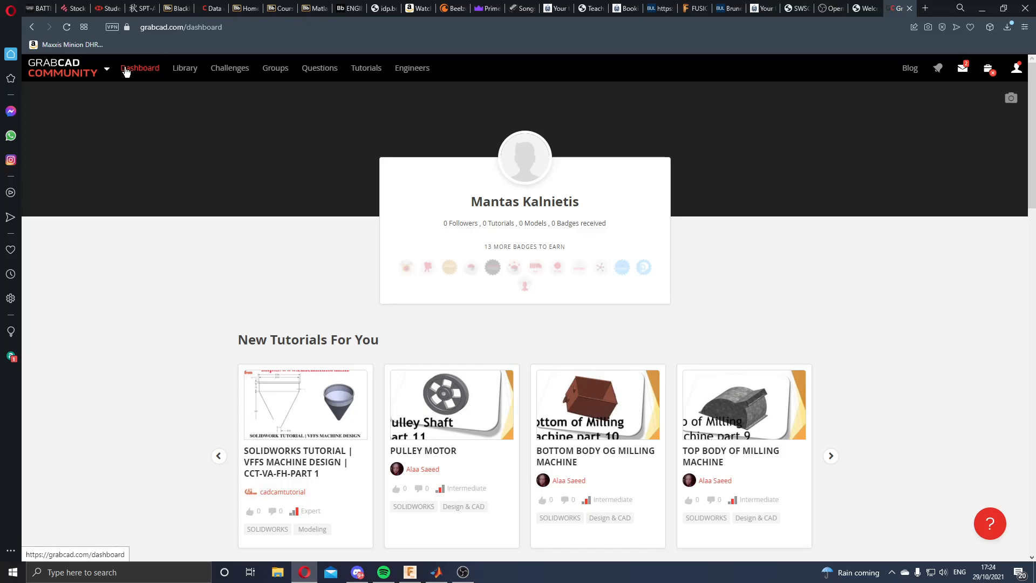
{"action": "left_click", "coordinate": [178, 8]}
{"action": "left_click", "coordinate": [518, 254]}
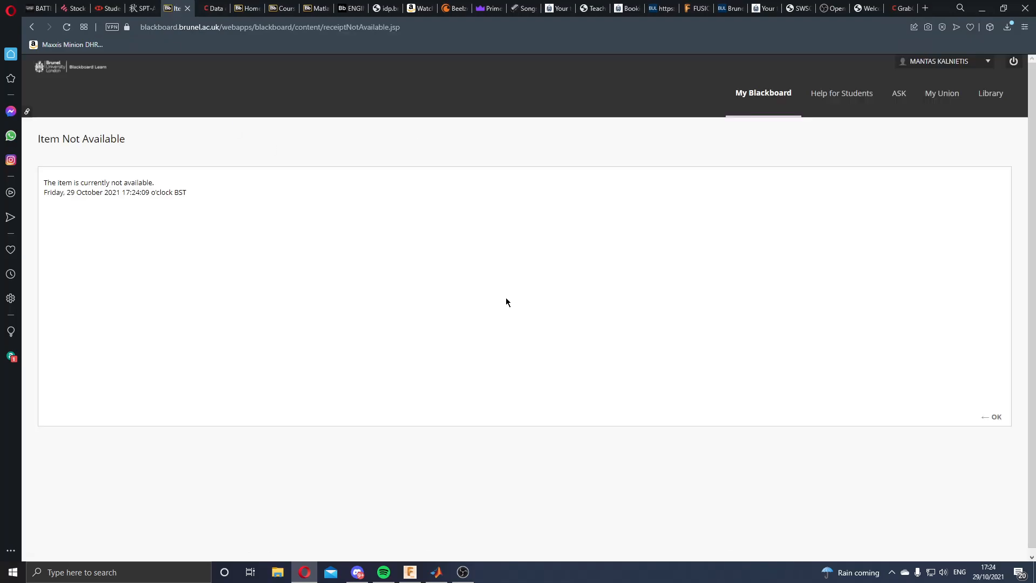
{"action": "left_click", "coordinate": [59, 71]}
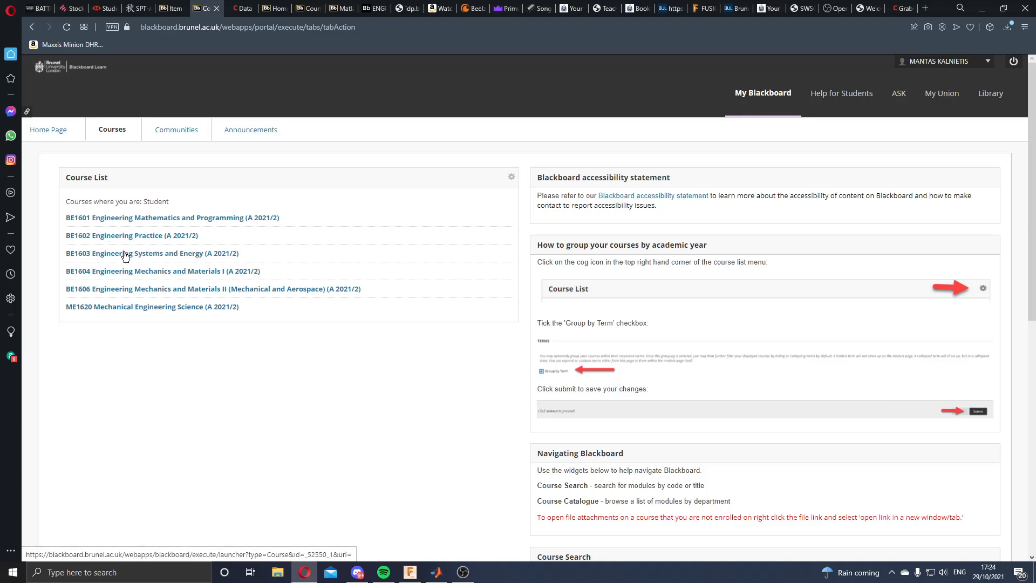
{"action": "left_click", "coordinate": [131, 236]}
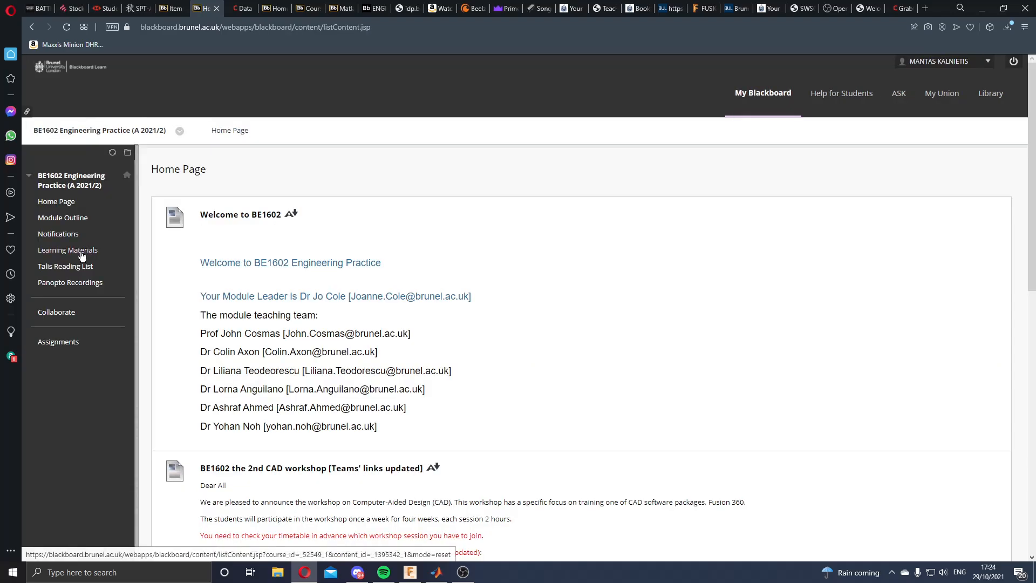
Step: Open "Fusion 360_Create a team folder.pdf" from the Workshop teaching notes in the course's CAD workshop learning materials
{"action": "left_click", "coordinate": [79, 253]}
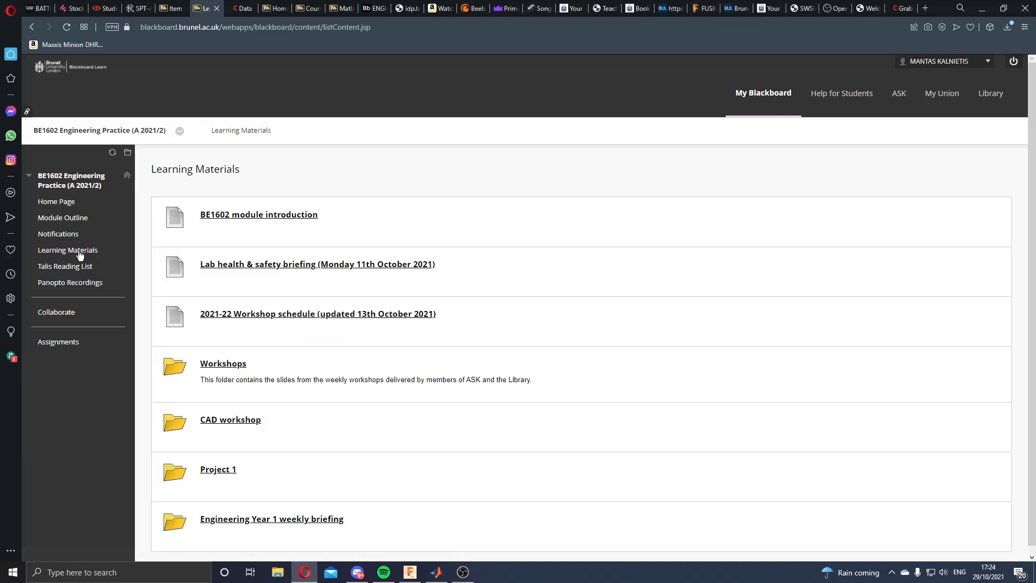
{"action": "left_click", "coordinate": [222, 412]}
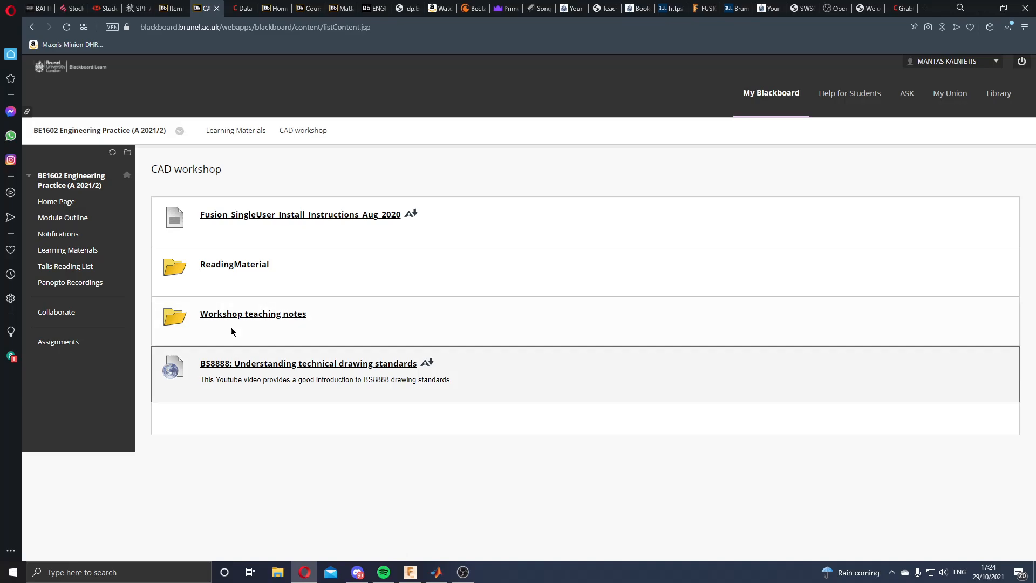
{"action": "left_click", "coordinate": [236, 322]}
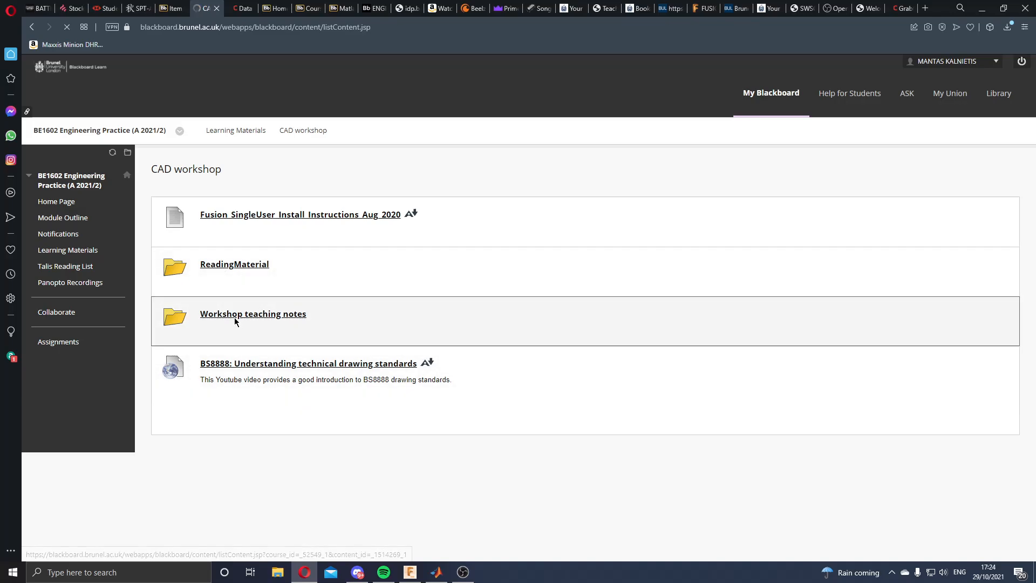
{"action": "scroll", "coordinate": [235, 313], "scroll_direction": "down", "scroll_amount": 1}
{"action": "left_click", "coordinate": [250, 461]}
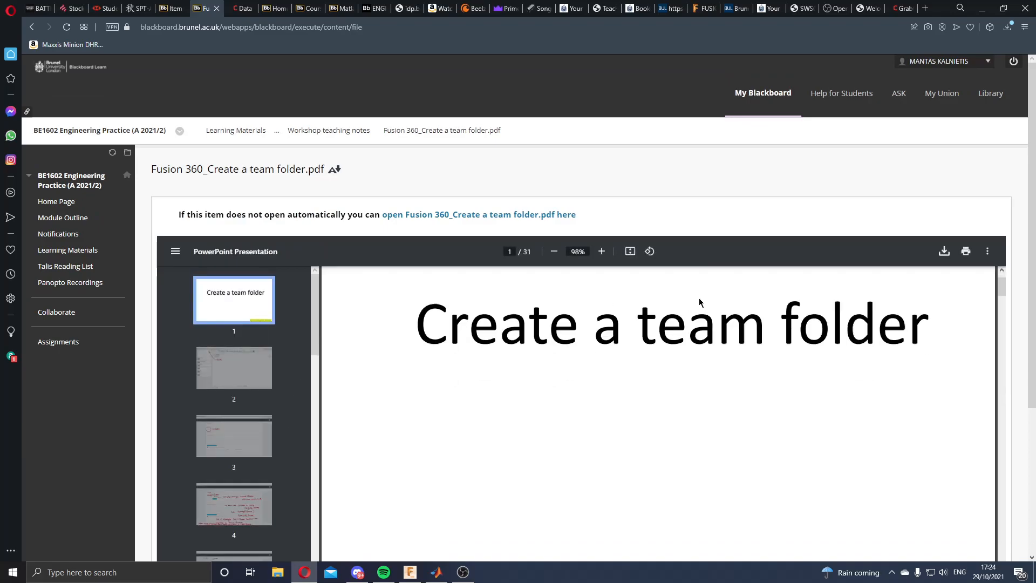
Step: Look through the team folder PDF up to page 19 and open its GrabCAD link to the Makeblock parts data
{"action": "scroll", "coordinate": [650, 324], "scroll_direction": "down", "scroll_amount": 20}
{"action": "scroll", "coordinate": [600, 354], "scroll_direction": "down", "scroll_amount": 10}
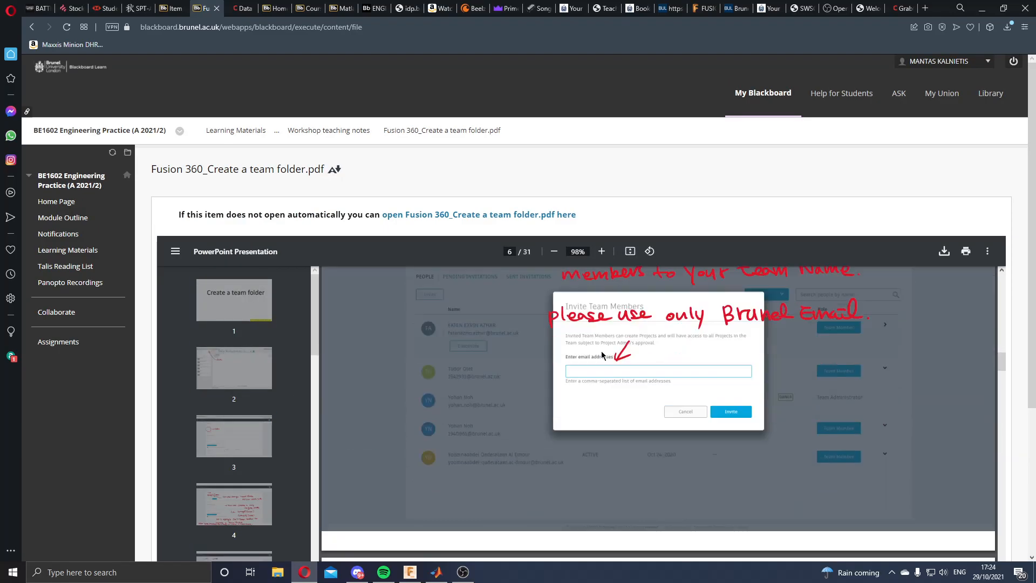
{"action": "scroll", "coordinate": [830, 277], "scroll_direction": "down", "scroll_amount": 12}
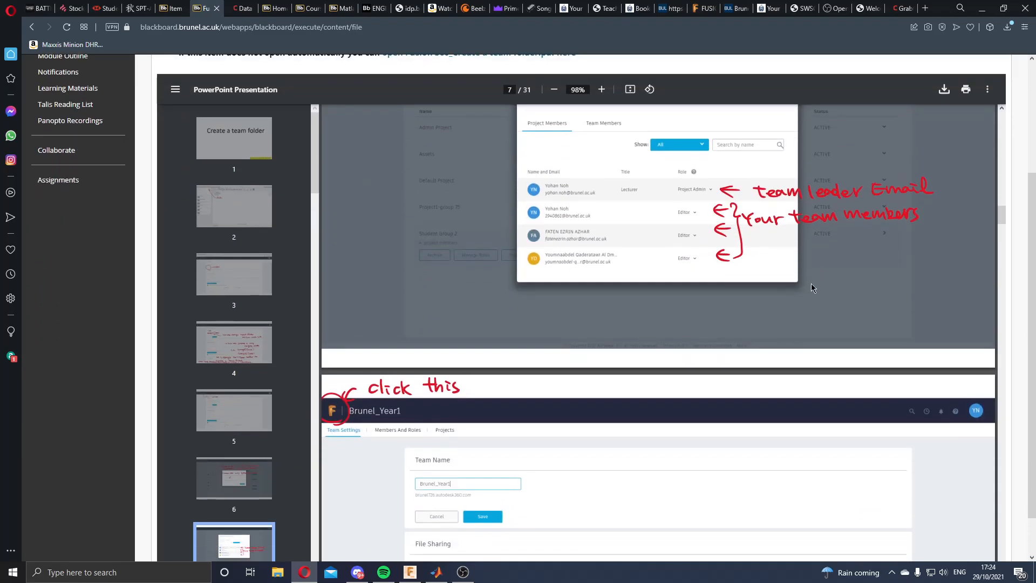
{"action": "scroll", "coordinate": [801, 277], "scroll_direction": "down", "scroll_amount": 10}
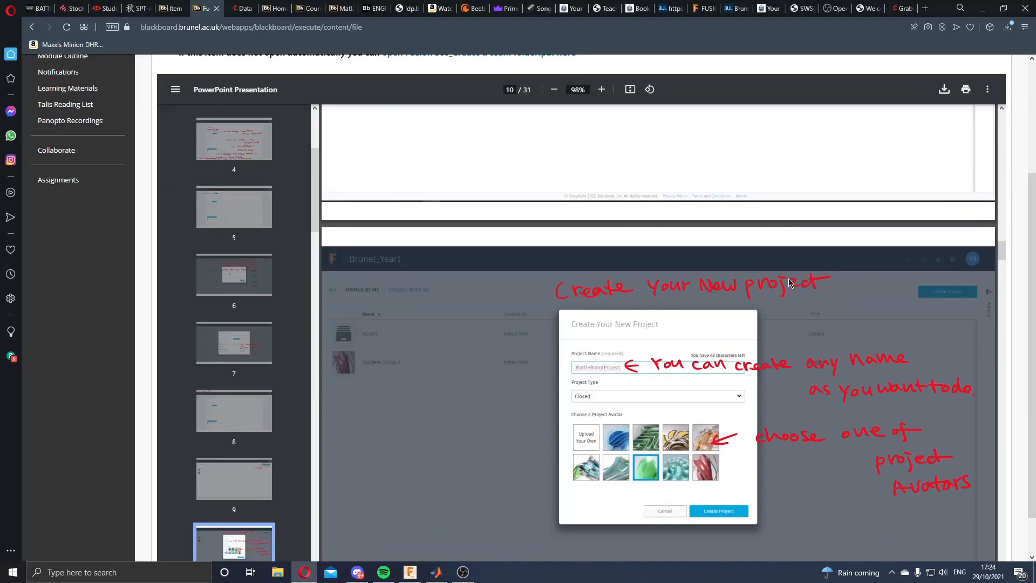
{"action": "scroll", "coordinate": [616, 325], "scroll_direction": "down", "scroll_amount": 20}
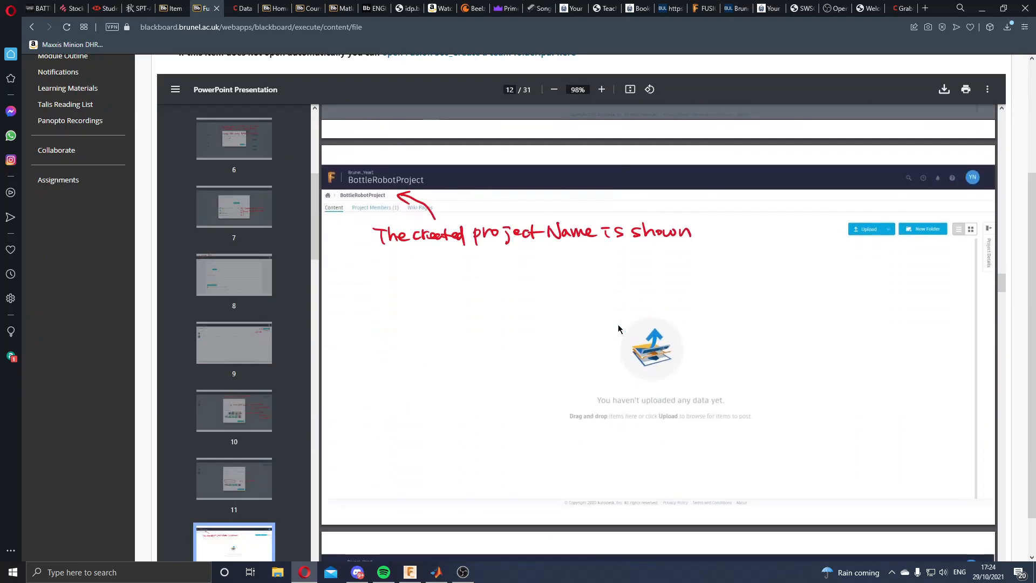
{"action": "scroll", "coordinate": [616, 315], "scroll_direction": "down", "scroll_amount": 10}
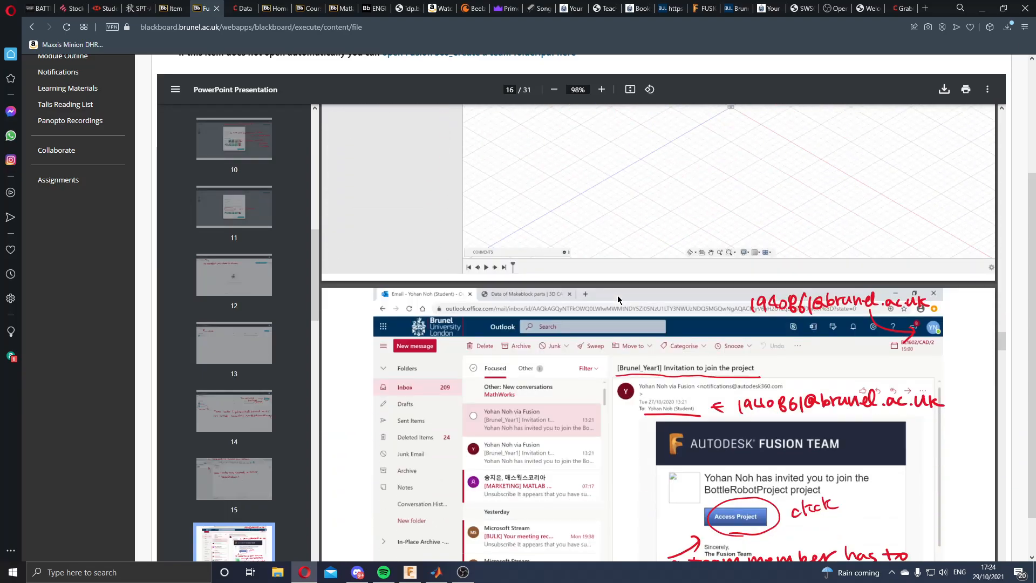
{"action": "scroll", "coordinate": [616, 286], "scroll_direction": "down", "scroll_amount": 10}
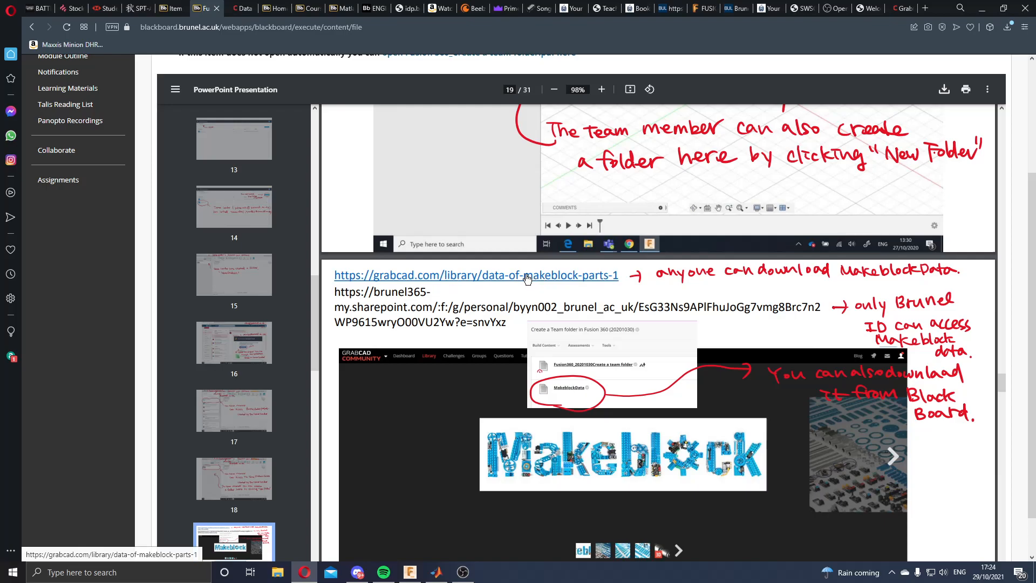
{"action": "left_click", "coordinate": [477, 277]}
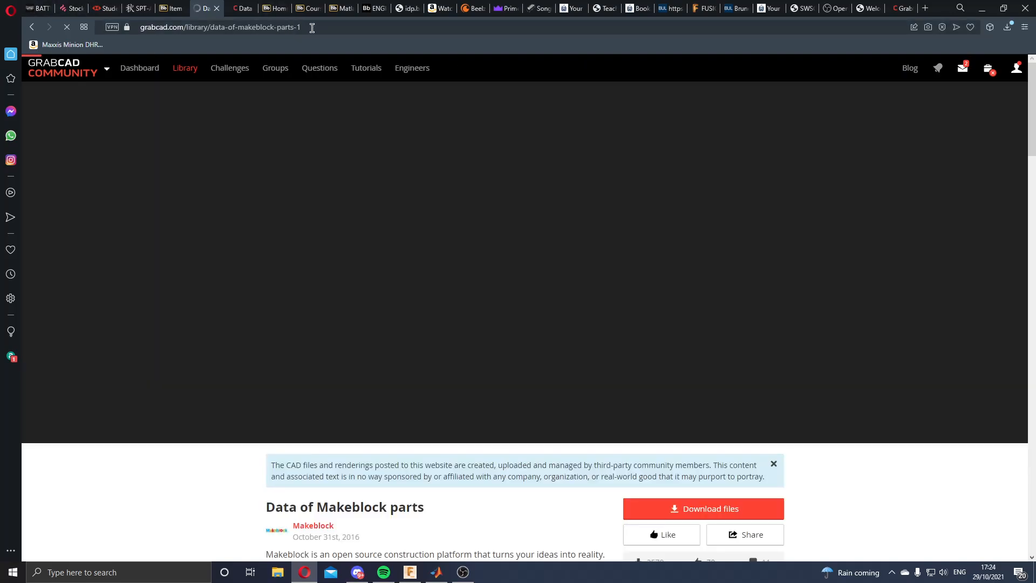
Step: Copy the web address of the Makeblock parts page and open WhatsApp Web in a new browser tab
{"action": "left_click", "coordinate": [161, 28]}
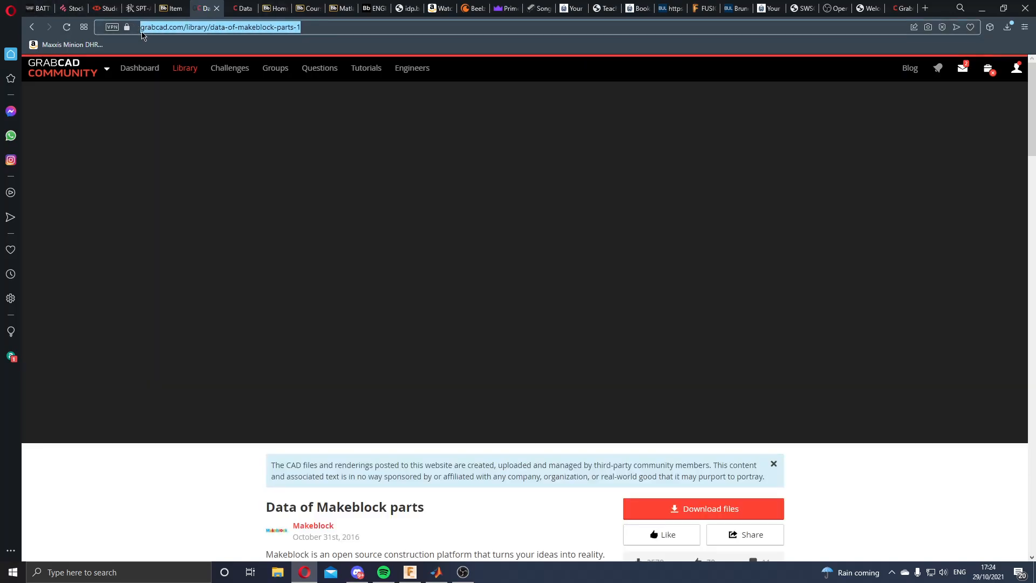
{"action": "right_click", "coordinate": [161, 32]}
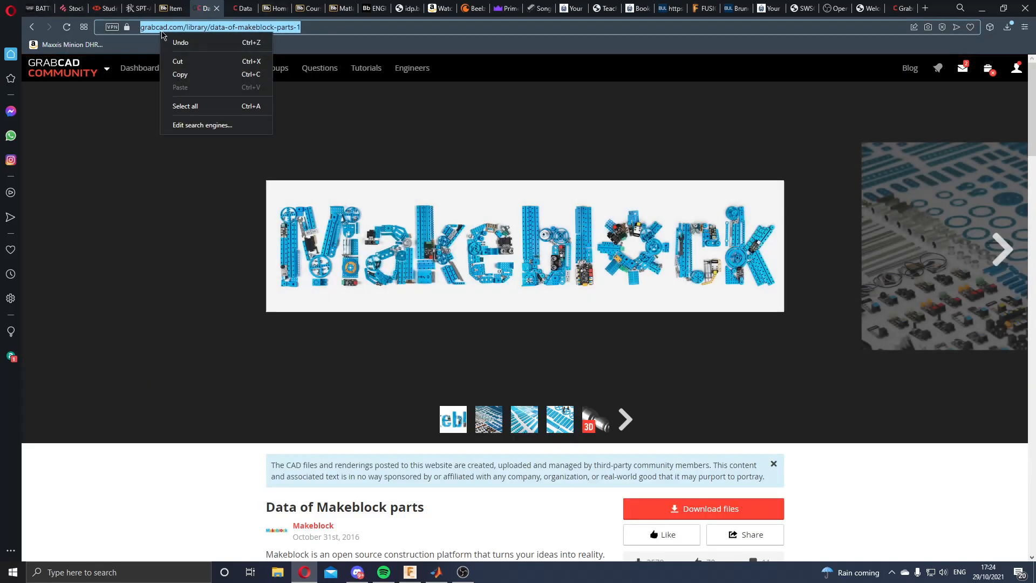
{"action": "left_click", "coordinate": [194, 75]}
{"action": "key", "text": "ctrl+t"}
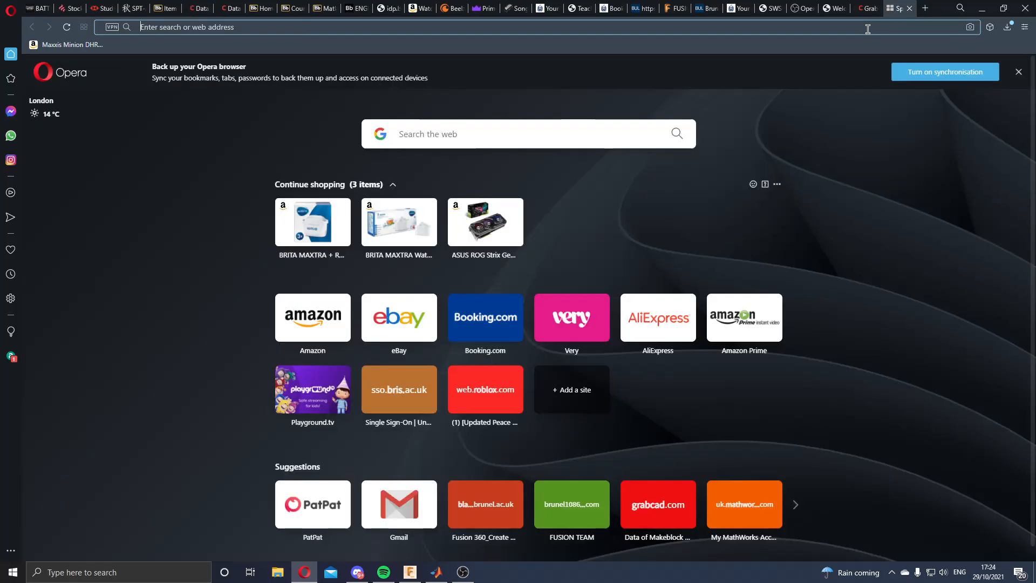
{"action": "type", "text": "whatsapp"}
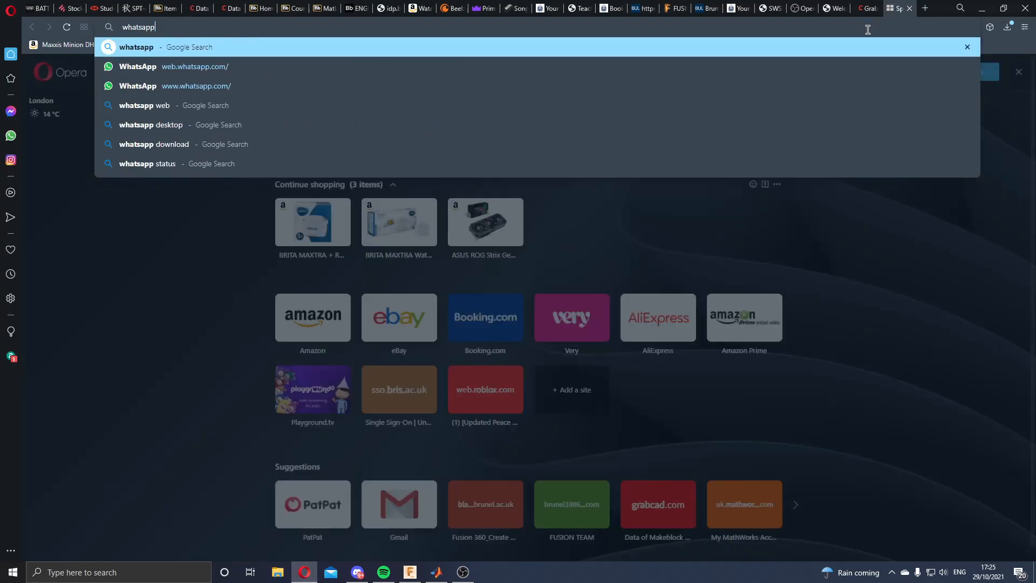
{"action": "left_click", "coordinate": [599, 58]}
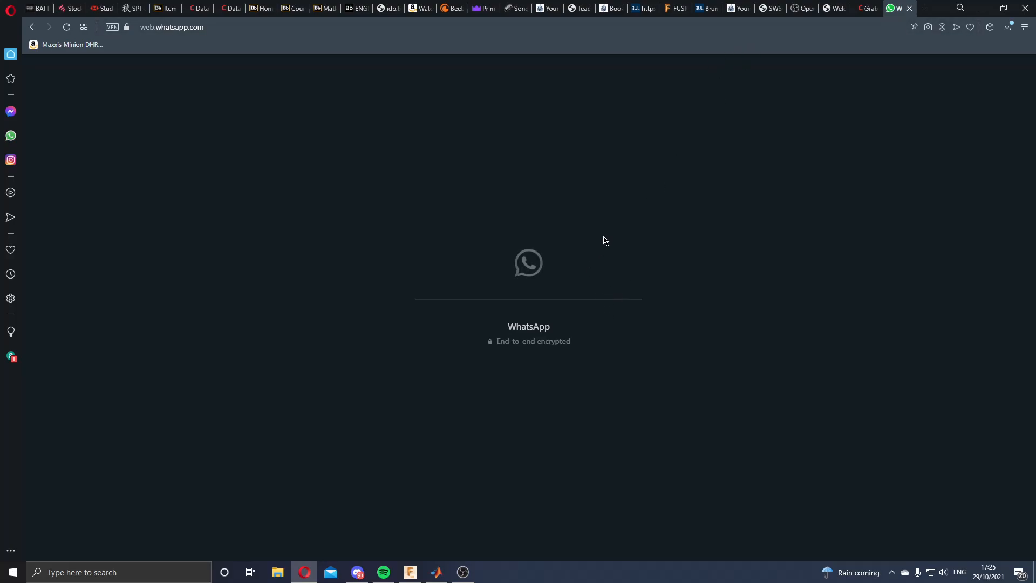
Step: Return to the Data of Makeblock parts page on GrabCAD and browse forward through its gallery of part images
{"action": "key", "text": "ctrl+Tab"}
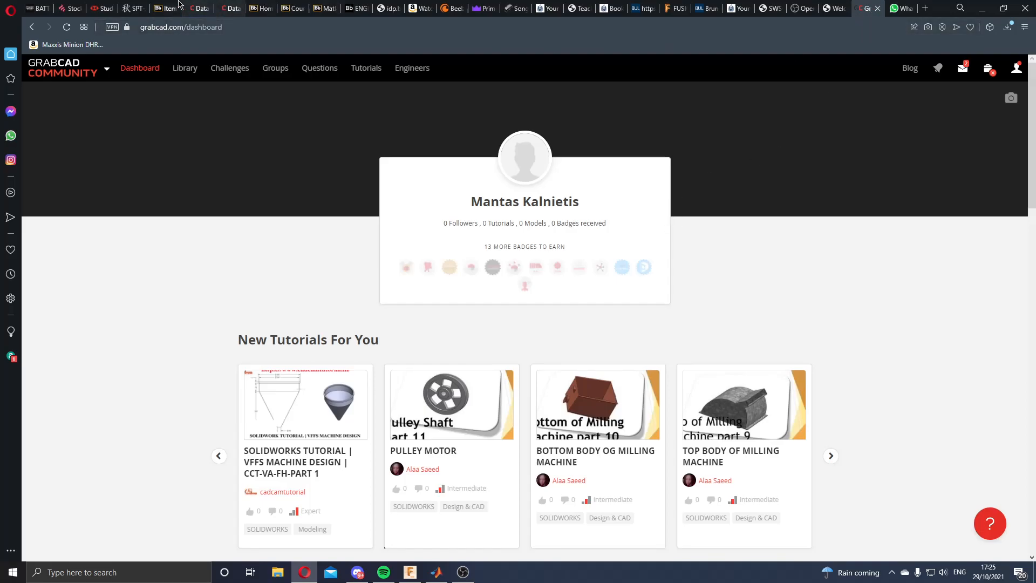
{"action": "left_click", "coordinate": [201, 8]}
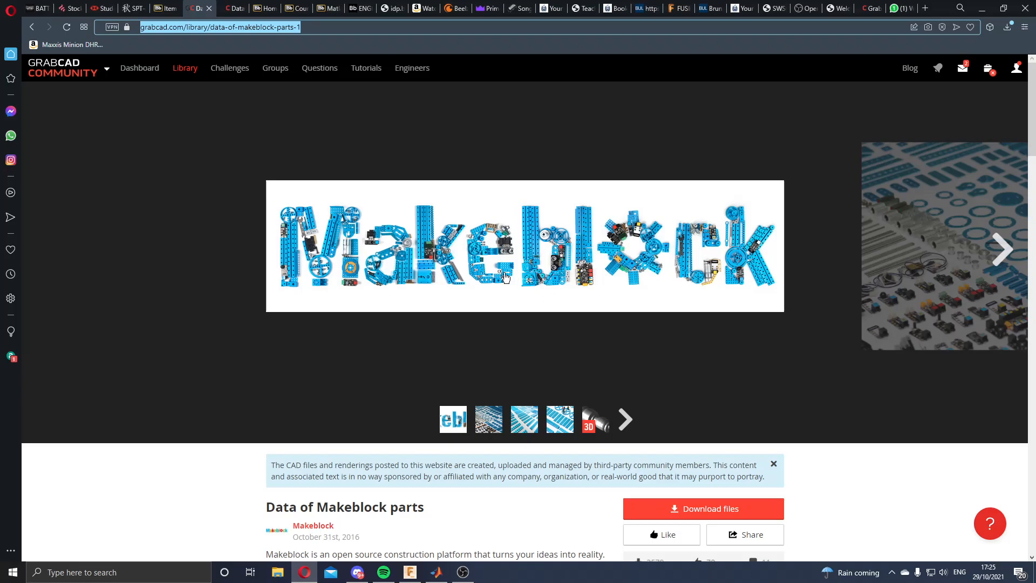
{"action": "left_click", "coordinate": [265, 123]}
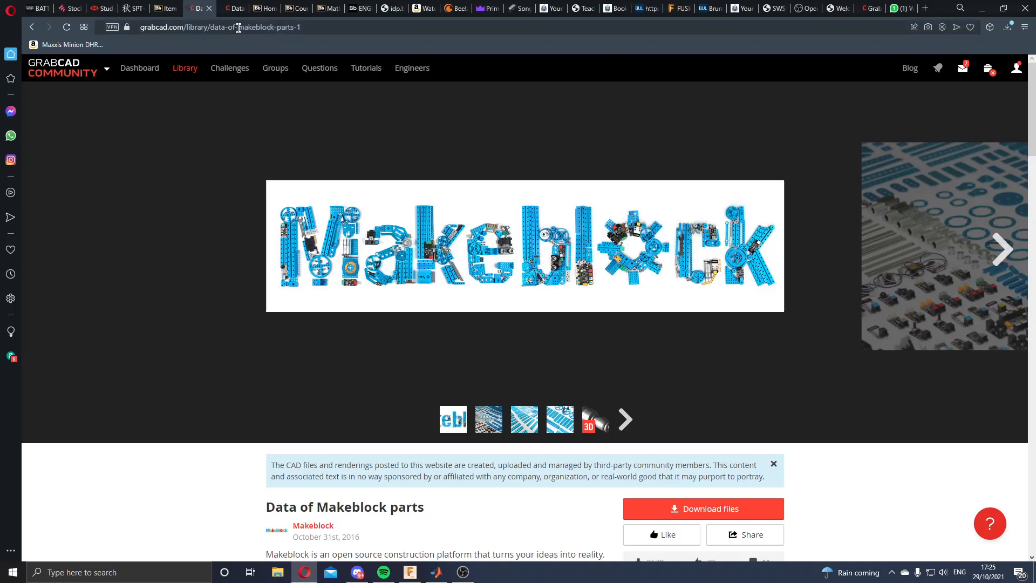
{"action": "scroll", "coordinate": [551, 262], "scroll_direction": "down", "scroll_amount": 2}
{"action": "scroll", "coordinate": [550, 248], "scroll_direction": "up", "scroll_amount": 1}
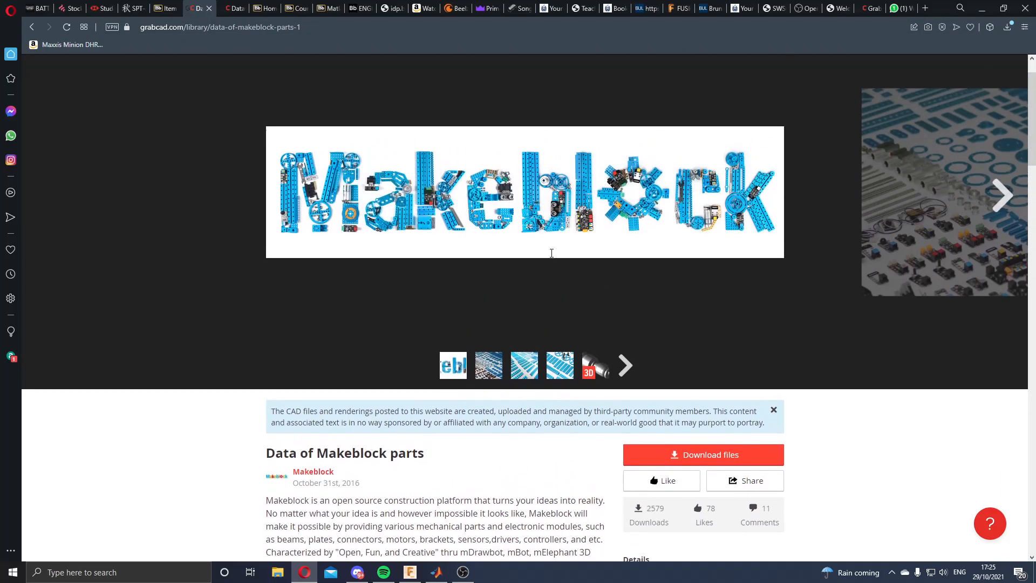
{"action": "left_click", "coordinate": [1007, 191]}
{"action": "left_click", "coordinate": [1008, 191]}
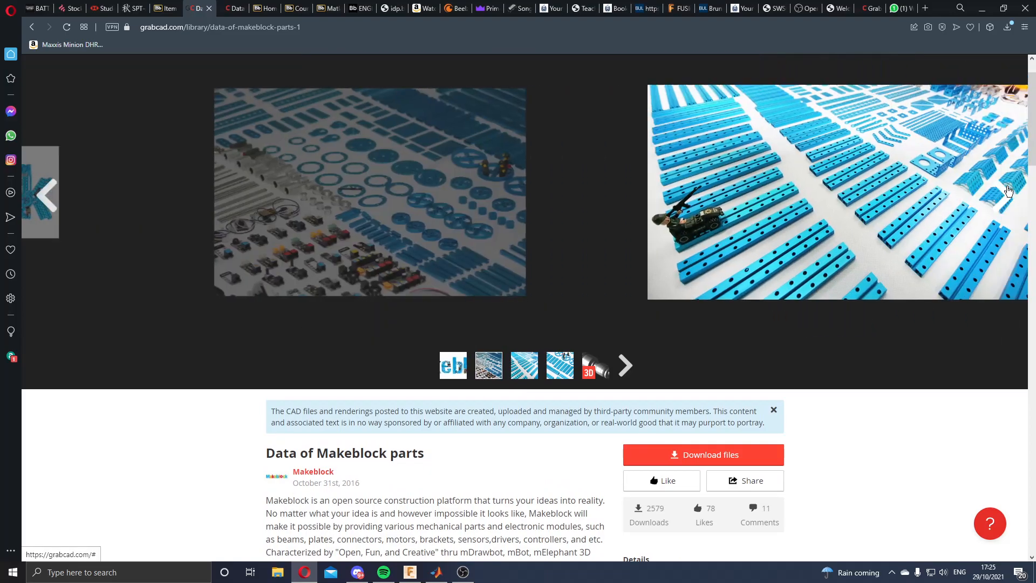
{"action": "left_click", "coordinate": [1008, 191]}
{"action": "left_click", "coordinate": [1008, 191]}
{"action": "left_click", "coordinate": [1007, 191]}
{"action": "left_click", "coordinate": [1007, 191]}
{"action": "left_click", "coordinate": [1007, 190]}
{"action": "left_click", "coordinate": [1006, 190]}
{"action": "left_click", "coordinate": [1007, 189]}
{"action": "left_click", "coordinate": [1006, 190]}
{"action": "left_click", "coordinate": [1006, 190]}
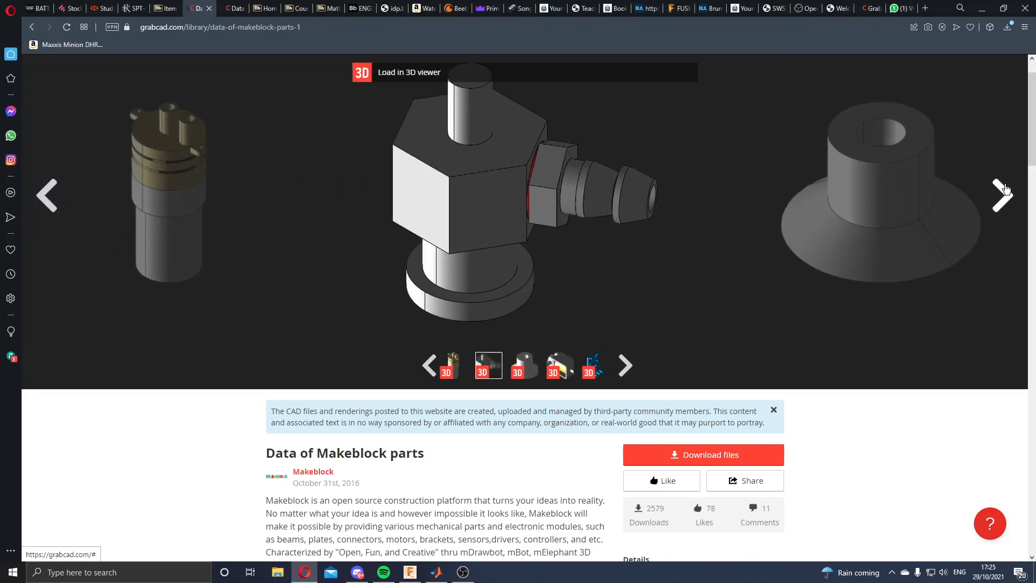
{"action": "left_click", "coordinate": [1002, 191]}
{"action": "left_click", "coordinate": [1002, 192]}
{"action": "left_click", "coordinate": [1004, 192]}
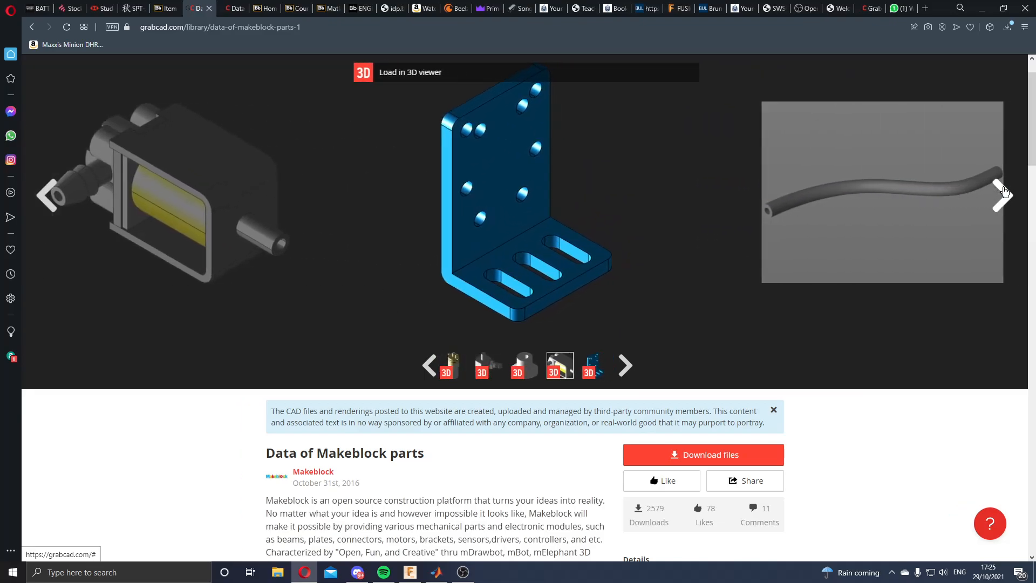
{"action": "left_click", "coordinate": [1007, 191]}
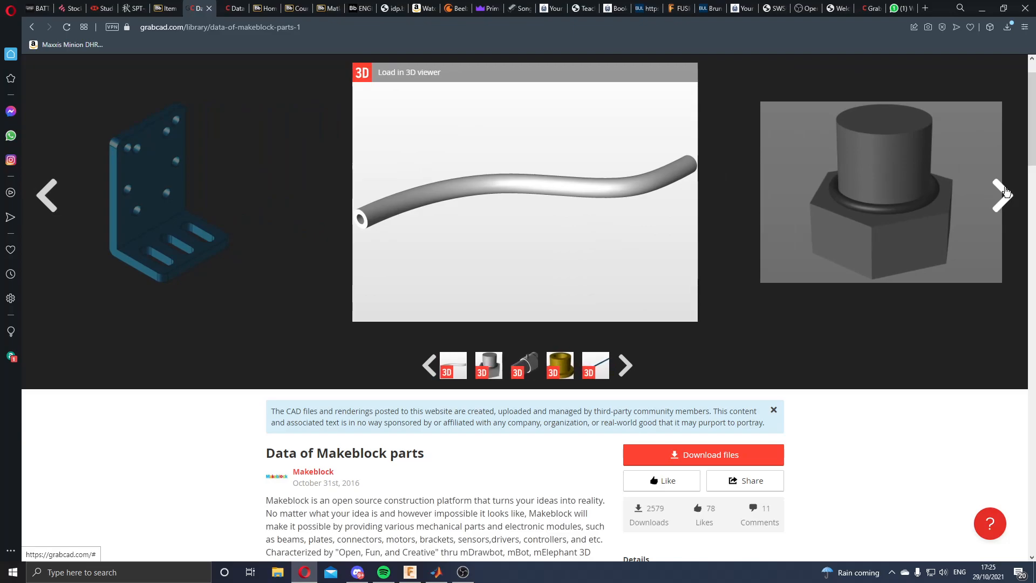
{"action": "left_click", "coordinate": [1007, 190]}
{"action": "left_click", "coordinate": [1006, 190]}
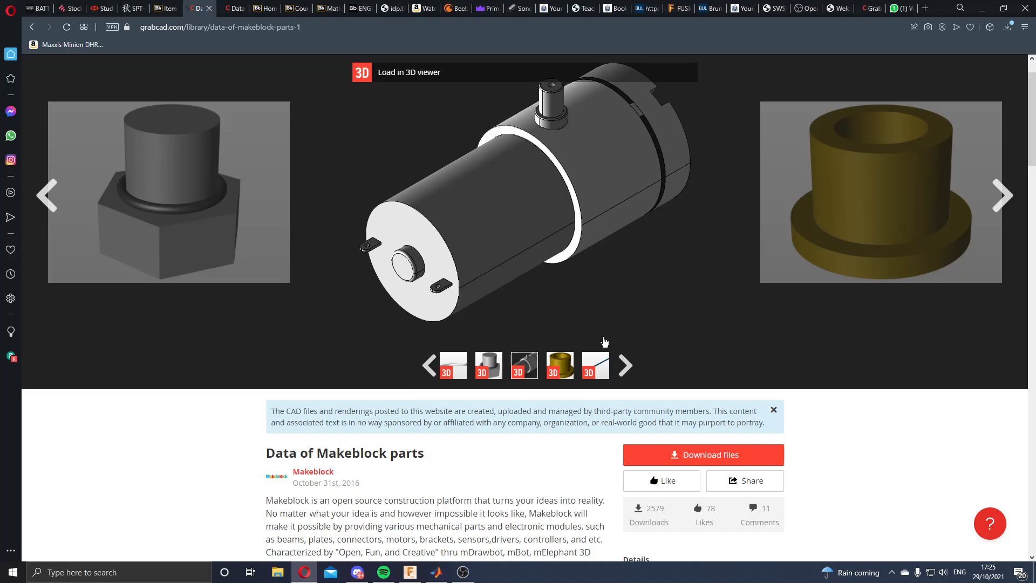
{"action": "scroll", "coordinate": [609, 341], "scroll_direction": "up", "scroll_amount": 1}
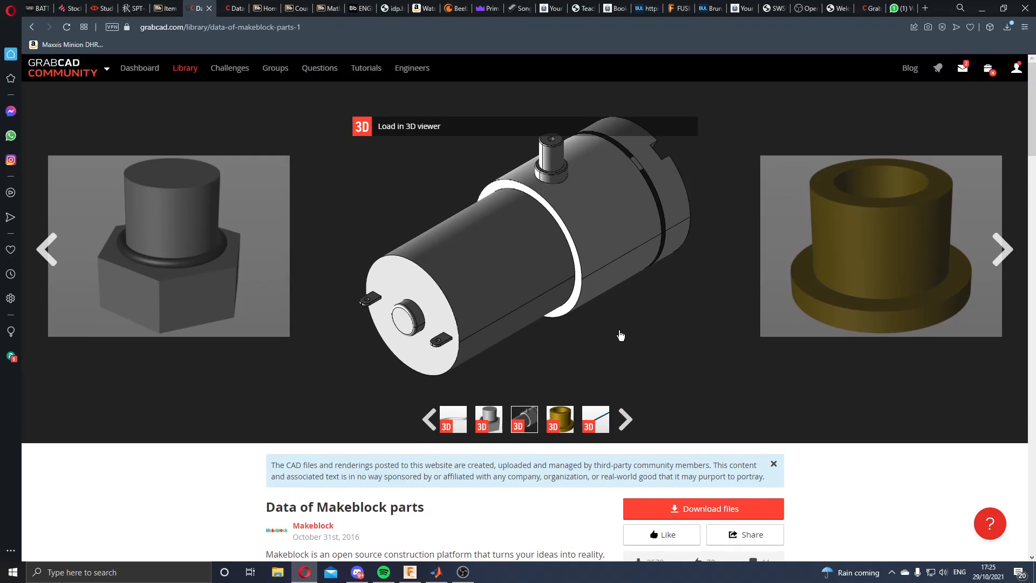
Step: Switch to Discord, look over the participants in Meeting Room 2, and return to the Makeblock parts page in Opera
{"action": "left_click", "coordinate": [357, 571]}
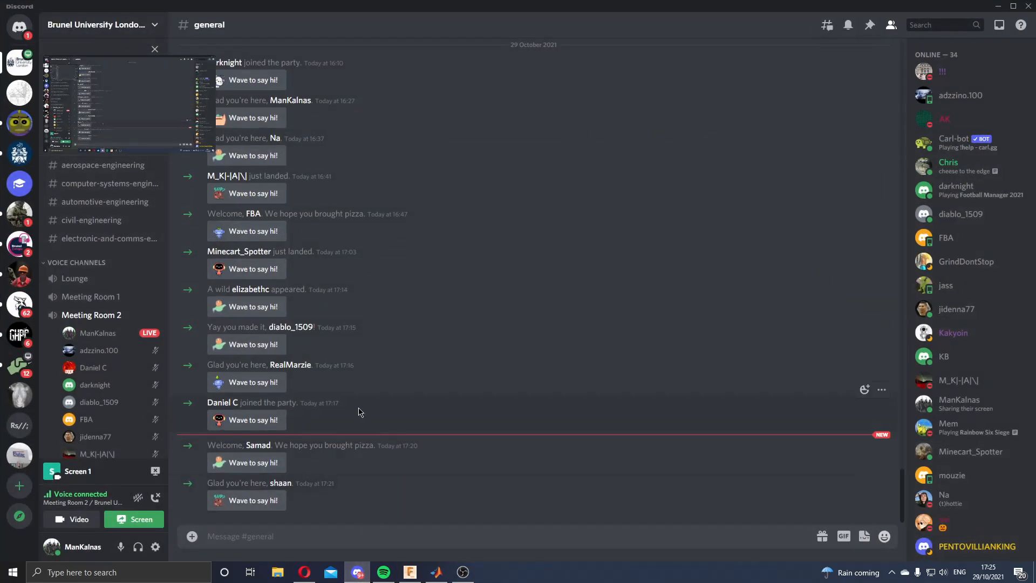
{"action": "scroll", "coordinate": [143, 421], "scroll_direction": "down", "scroll_amount": 2}
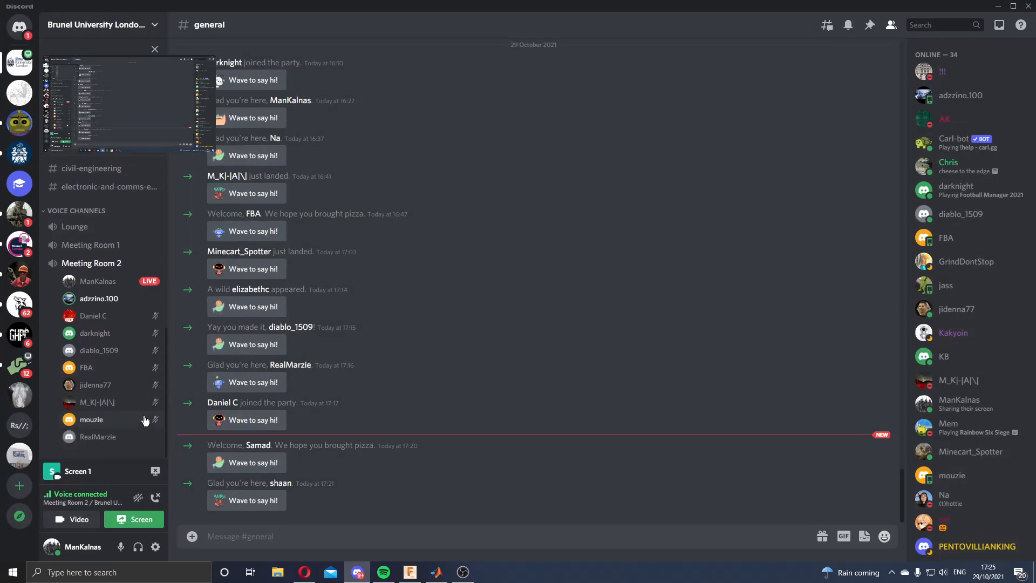
{"action": "scroll", "coordinate": [162, 417], "scroll_direction": "up", "scroll_amount": 1}
{"action": "left_click", "coordinate": [304, 572]}
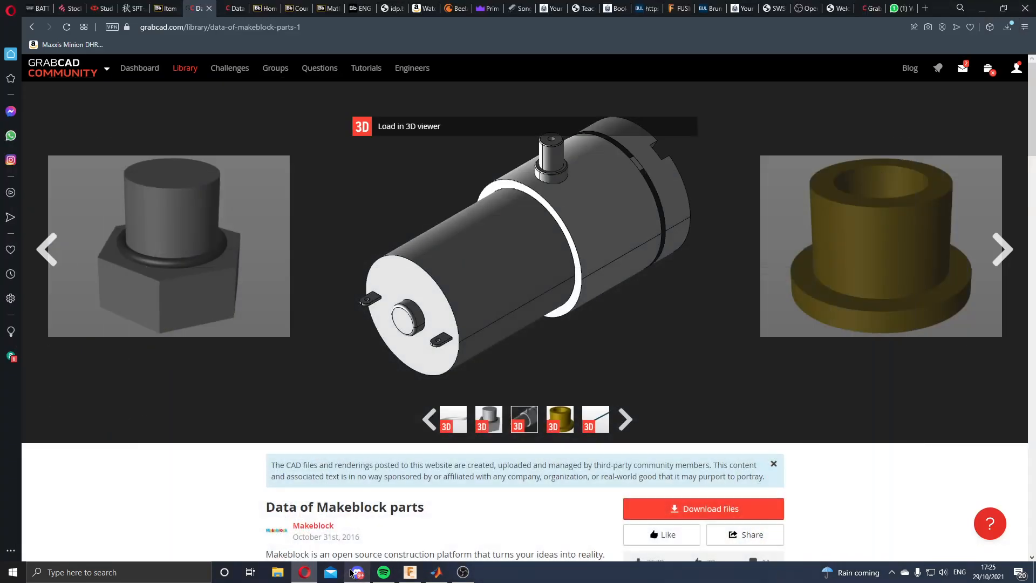
Step: Look over the Makeblock archive, its extracted part folders and the extraction options for FusionData.zip in the Downloads folder
{"action": "scroll", "coordinate": [933, 238], "scroll_direction": "down", "scroll_amount": 4}
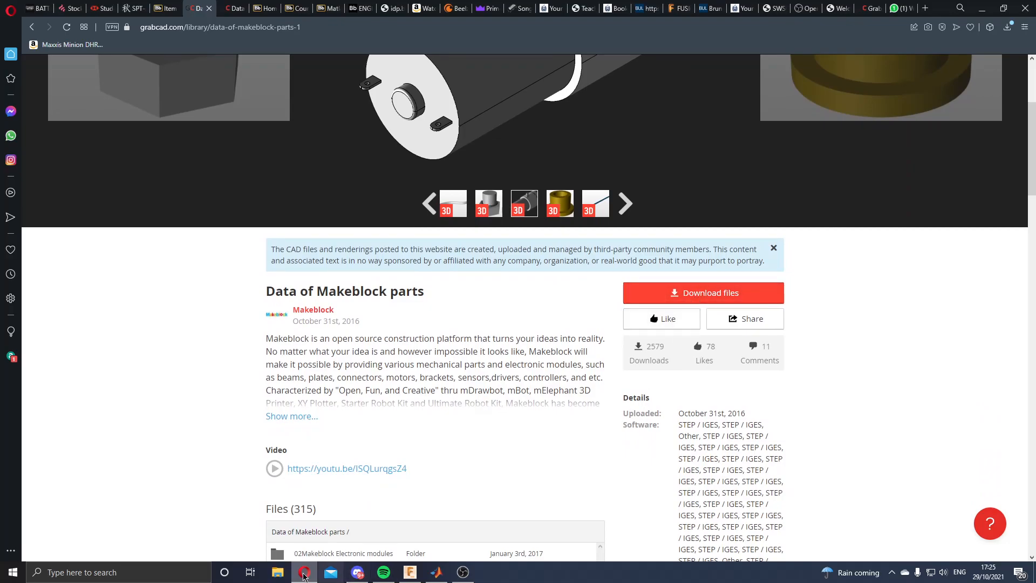
{"action": "left_click", "coordinate": [281, 572]}
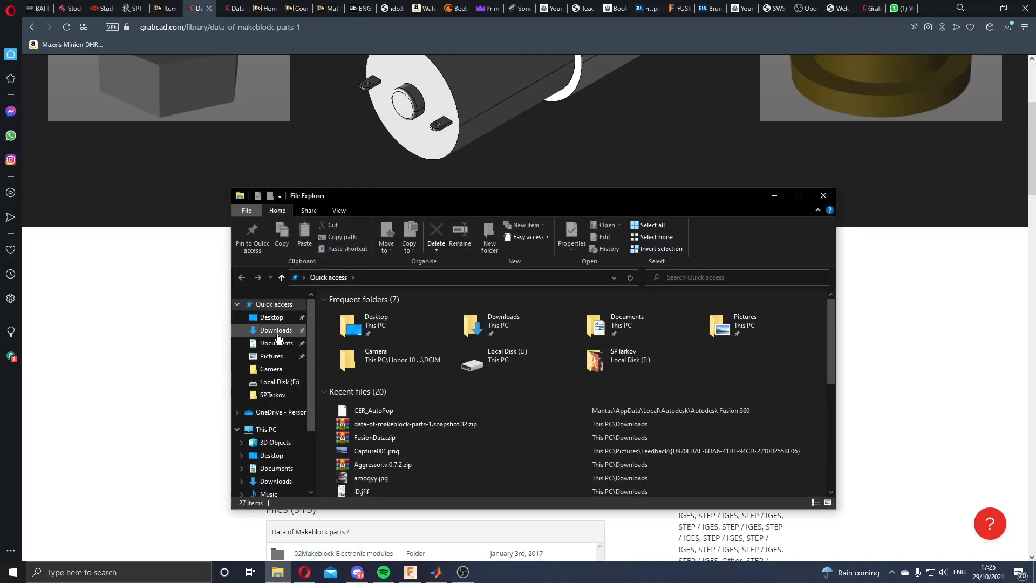
{"action": "scroll", "coordinate": [277, 391], "scroll_direction": "down", "scroll_amount": 2}
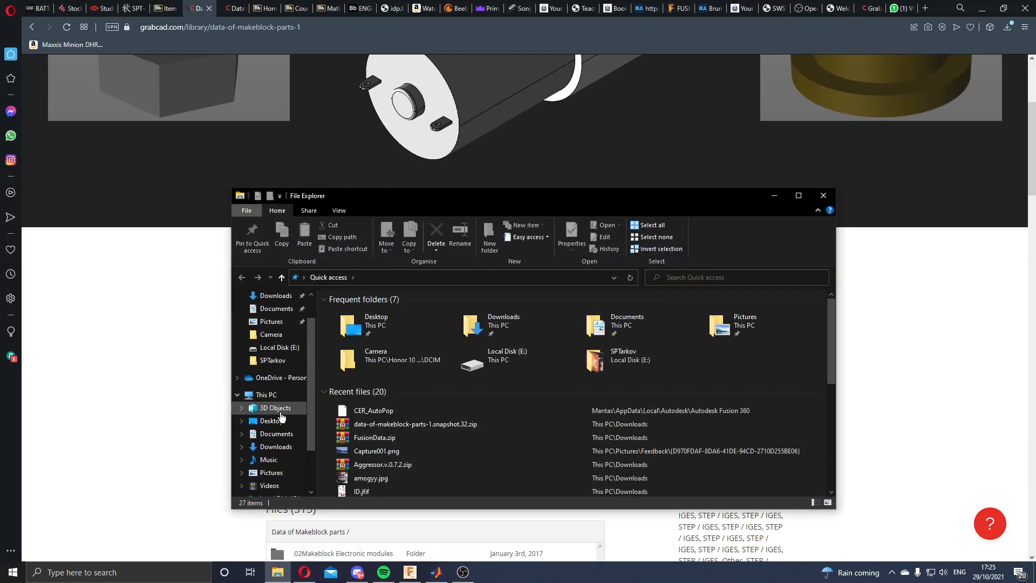
{"action": "scroll", "coordinate": [278, 346], "scroll_direction": "up", "scroll_amount": 1}
{"action": "left_click", "coordinate": [278, 311]}
{"action": "scroll", "coordinate": [367, 366], "scroll_direction": "down", "scroll_amount": 3}
{"action": "scroll", "coordinate": [373, 372], "scroll_direction": "up", "scroll_amount": 1}
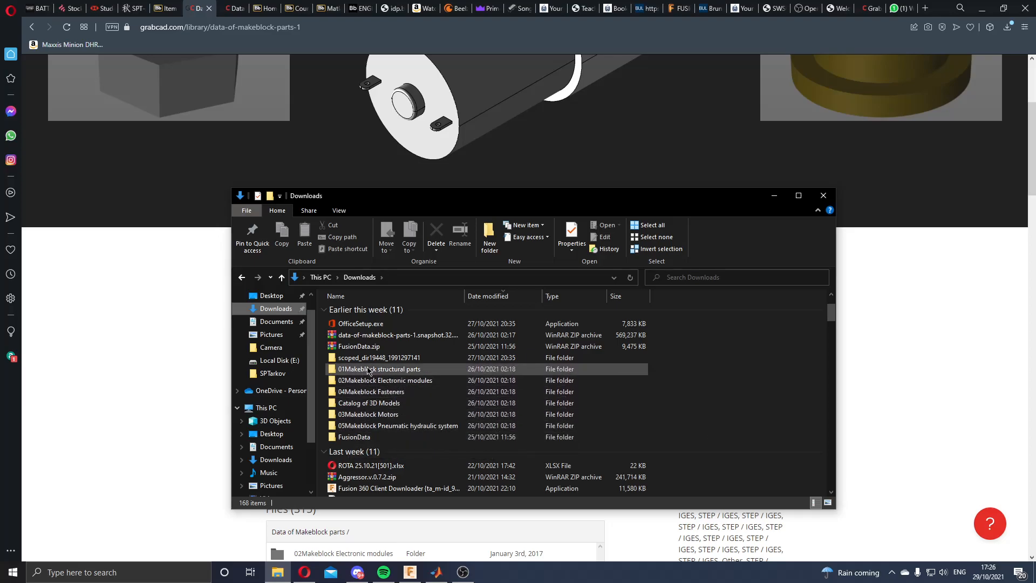
{"action": "right_click", "coordinate": [361, 350]}
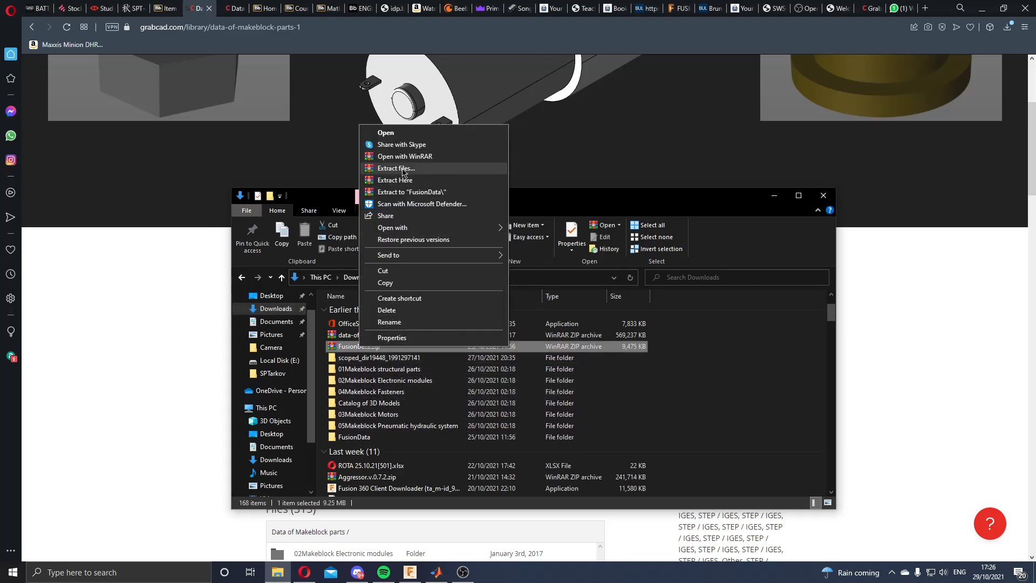
{"action": "left_click", "coordinate": [746, 403]}
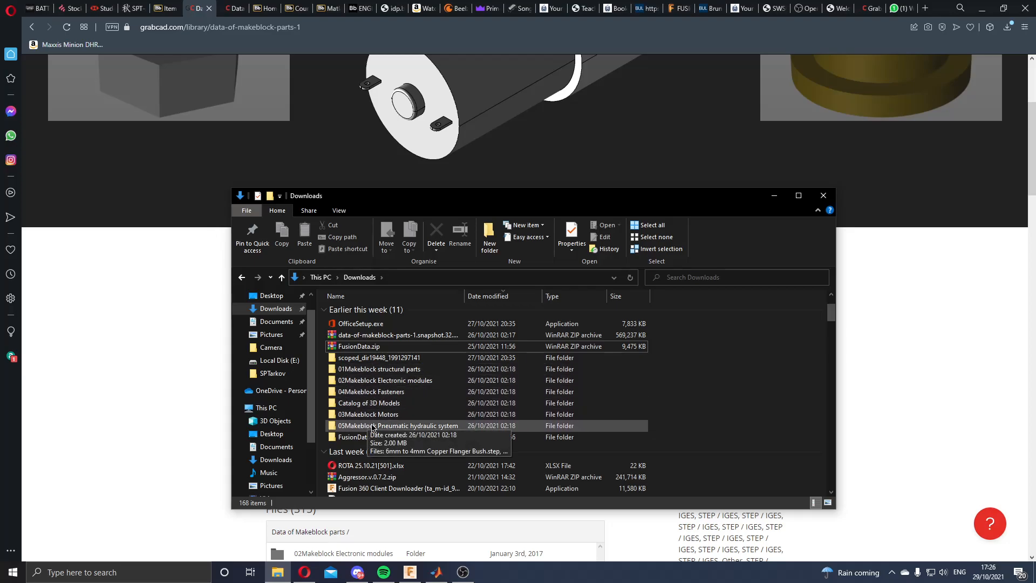
{"action": "left_click", "coordinate": [771, 198]}
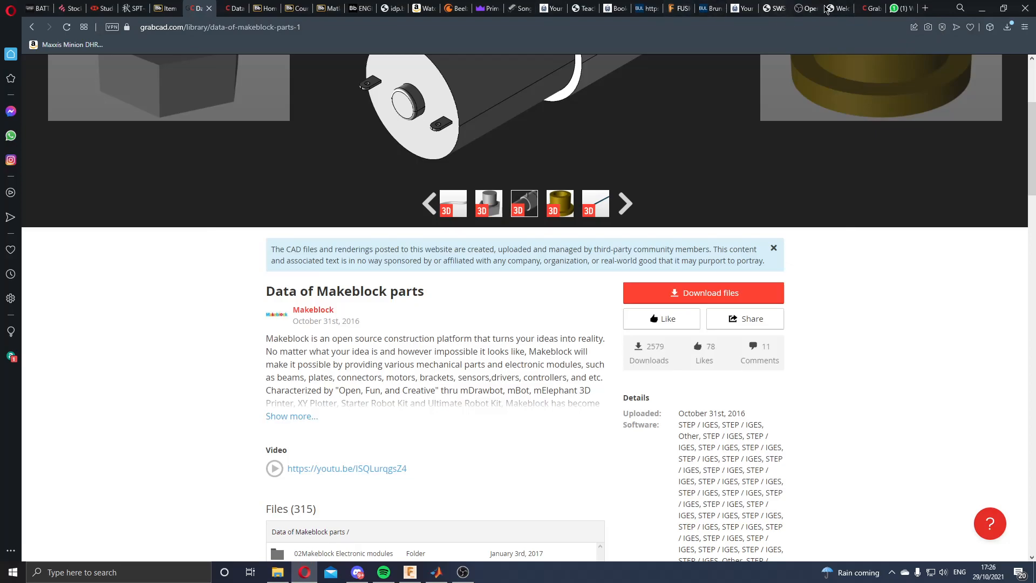
Step: Start a file upload to the Group 22 web project and browse to the 01Makeblock structural parts folder in Downloads
{"action": "left_click", "coordinate": [683, 10]}
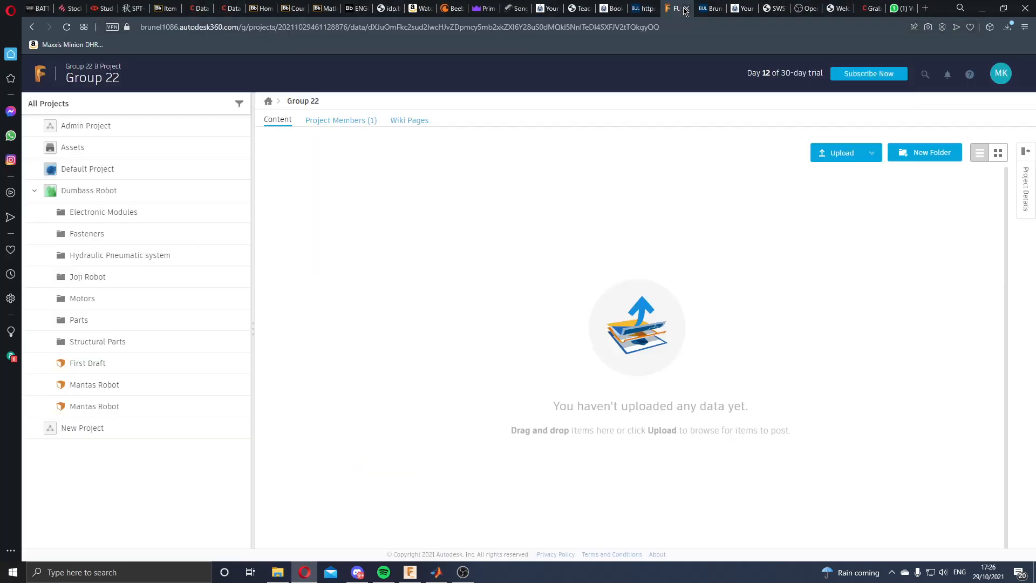
{"action": "left_click", "coordinate": [835, 153]}
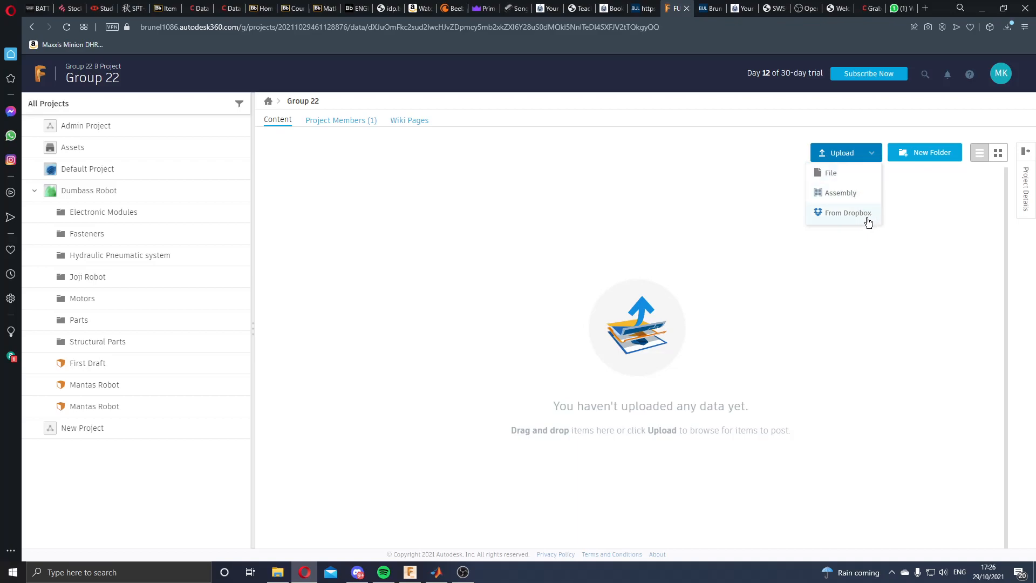
{"action": "left_click", "coordinate": [831, 175]}
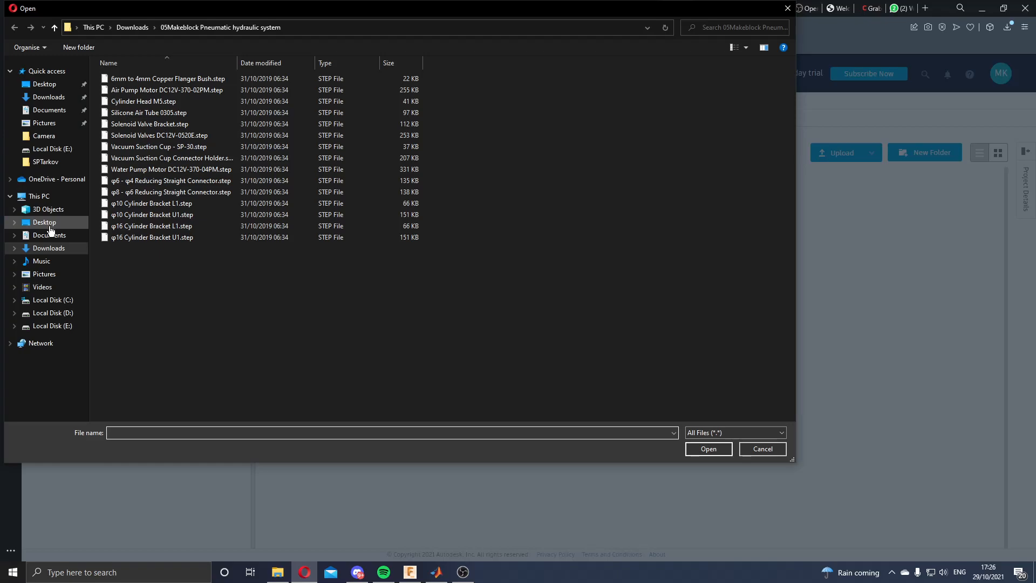
{"action": "left_click", "coordinate": [40, 248]}
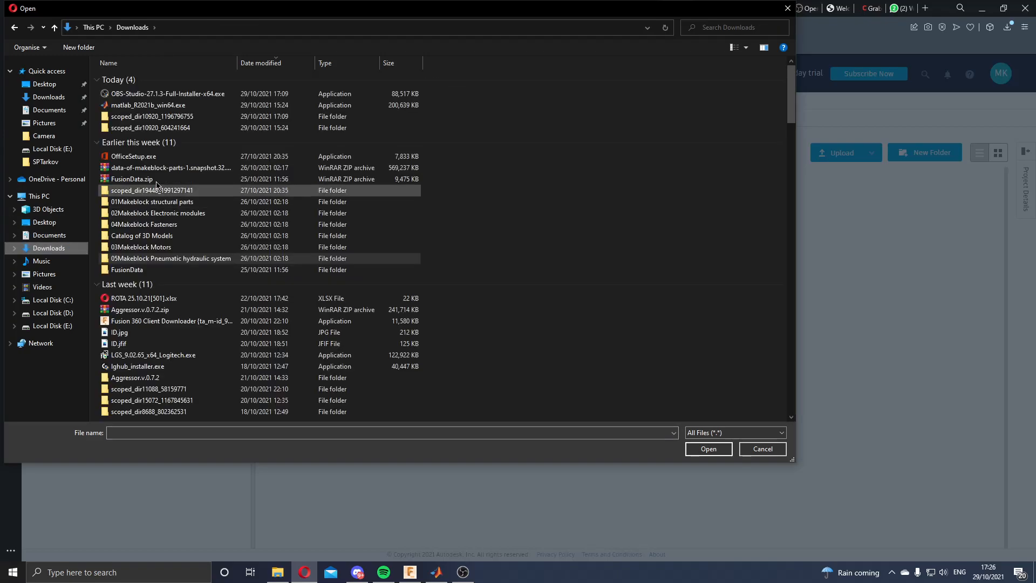
{"action": "double_click", "coordinate": [181, 203]}
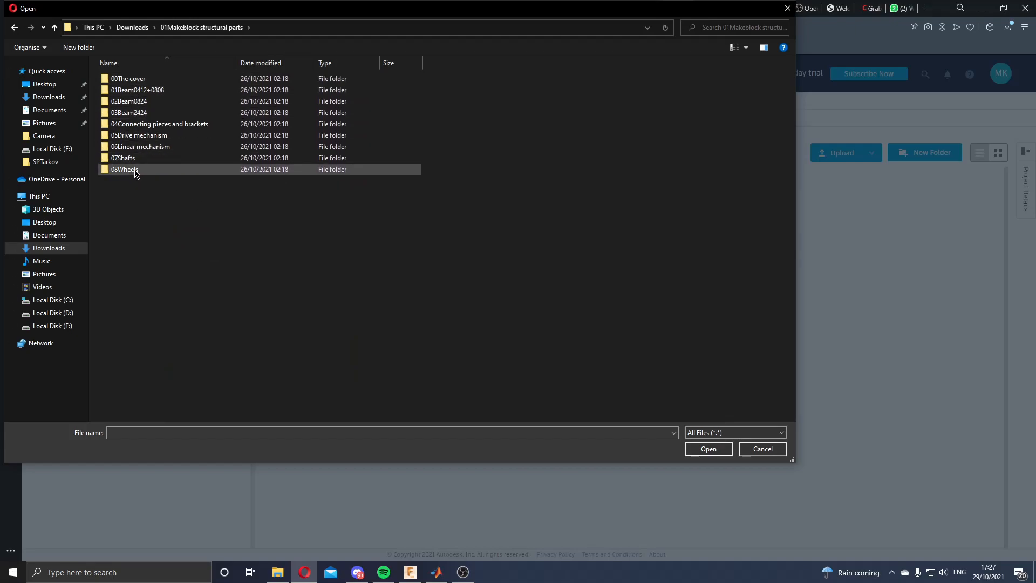
Step: Upload all Beam0412 and Beam0808 STEP files from the 01Beam0412+0808 folder to Group 22 and check their upload progress
{"action": "double_click", "coordinate": [105, 80]}
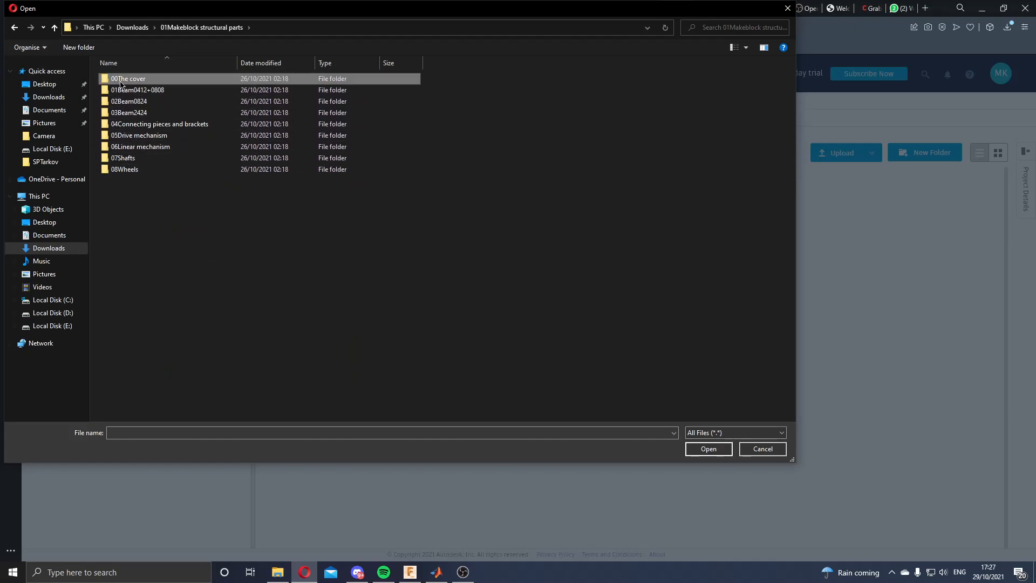
{"action": "left_click", "coordinate": [15, 28]}
{"action": "double_click", "coordinate": [157, 86]}
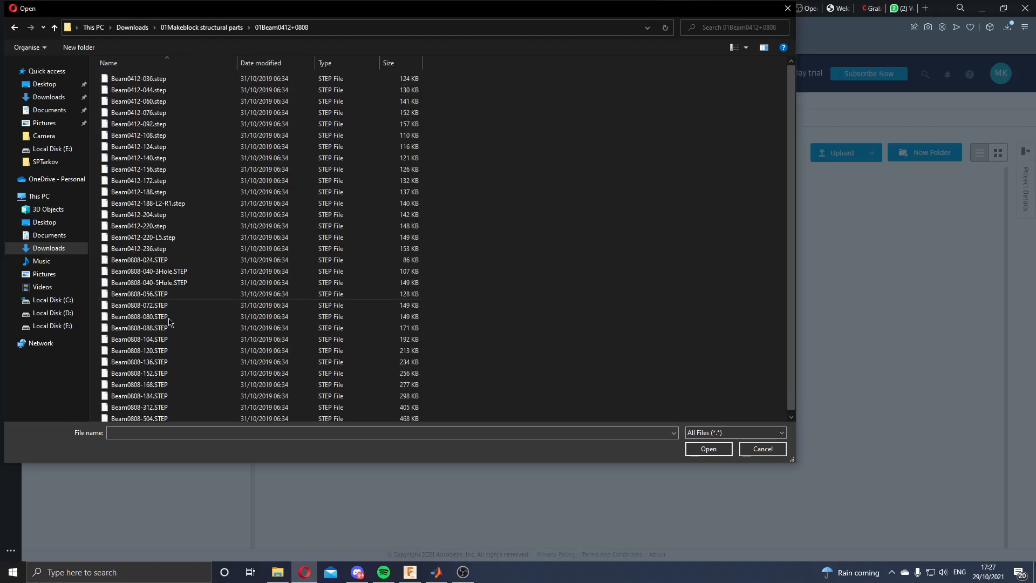
{"action": "left_click_drag", "start_coordinate": [438, 418], "coordinate": [312, 75]}
{"action": "left_click", "coordinate": [704, 449]}
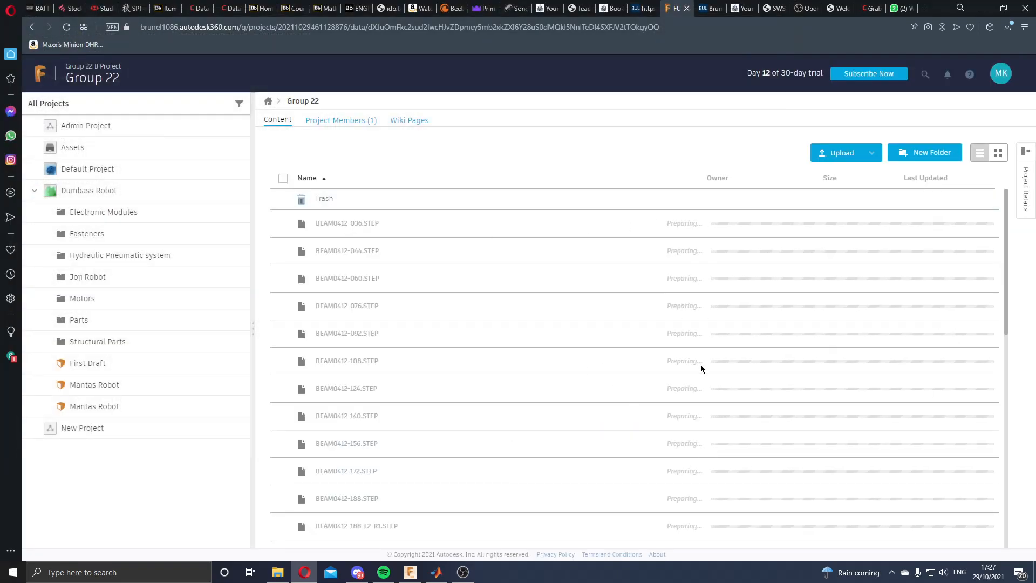
{"action": "scroll", "coordinate": [666, 373], "scroll_direction": "down", "scroll_amount": 10}
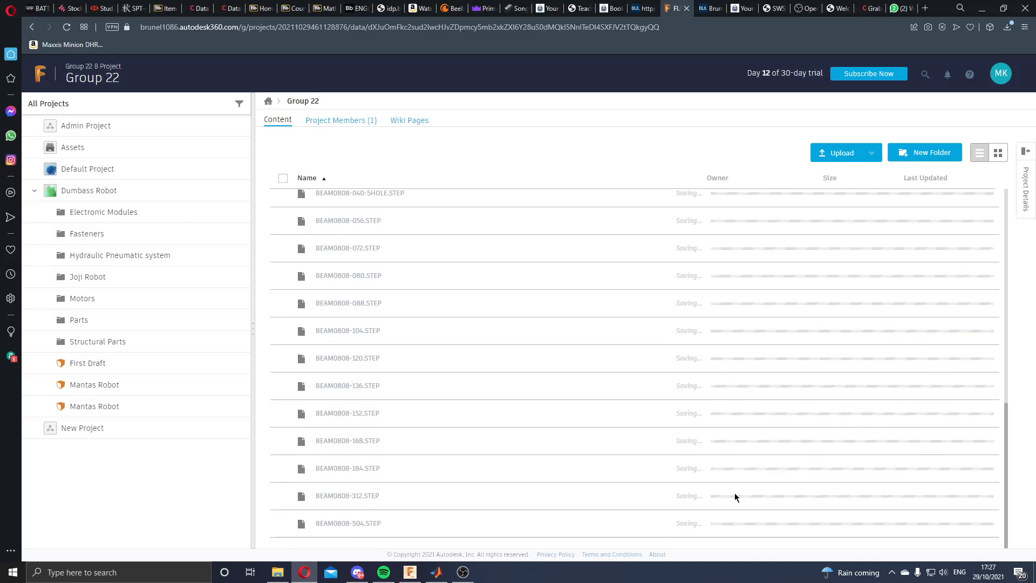
{"action": "scroll", "coordinate": [694, 511], "scroll_direction": "up", "scroll_amount": 15}
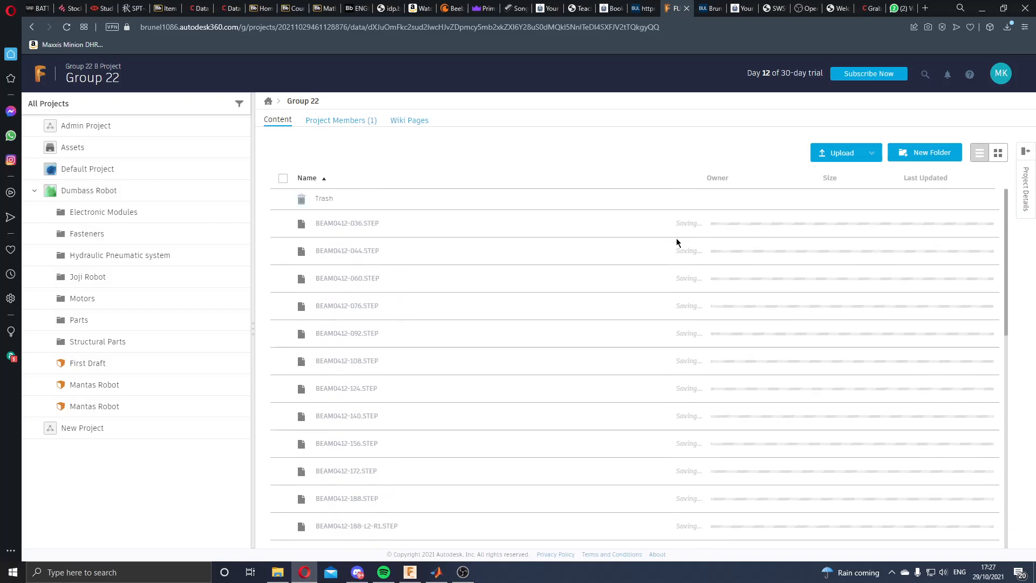
{"action": "scroll", "coordinate": [676, 242], "scroll_direction": "down", "scroll_amount": 5}
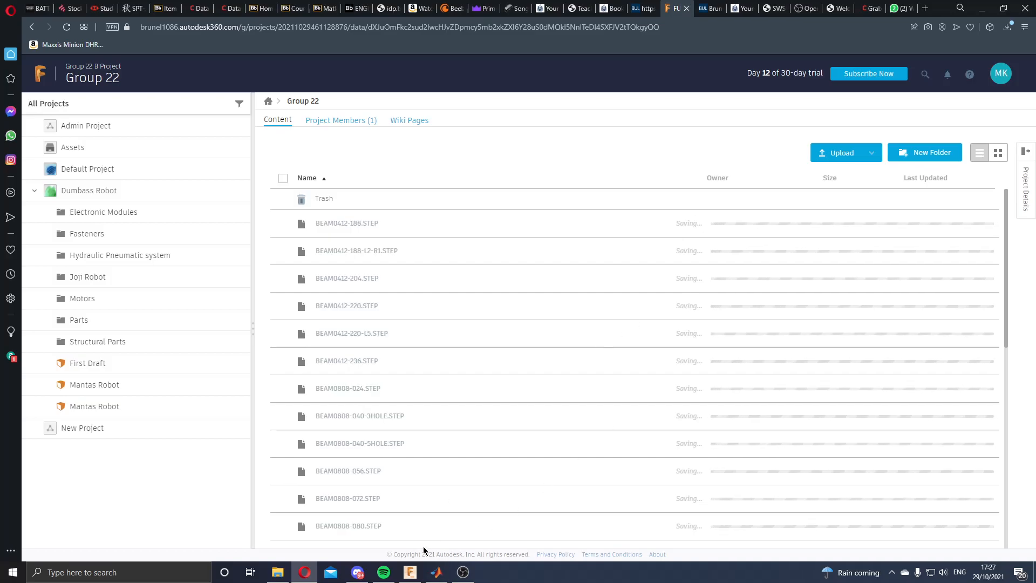
Step: Switch to the robot assembly in Fusion 360, cancel moving the bracket, and go up to the Dumbass Robot project folder
{"action": "mouse_move", "coordinate": [410, 572]}
{"action": "left_click", "coordinate": [425, 499]}
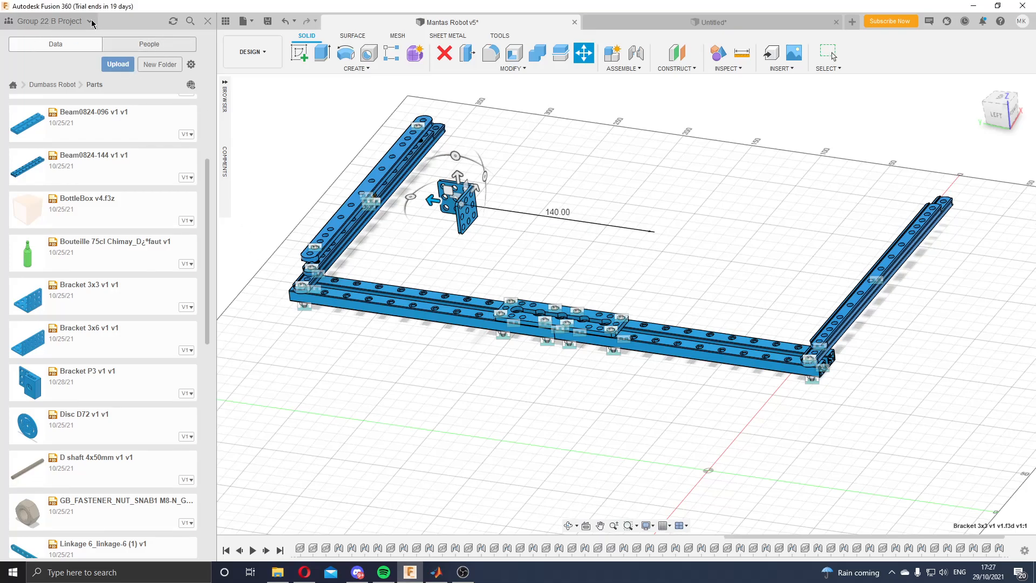
{"action": "key", "text": "Escape"}
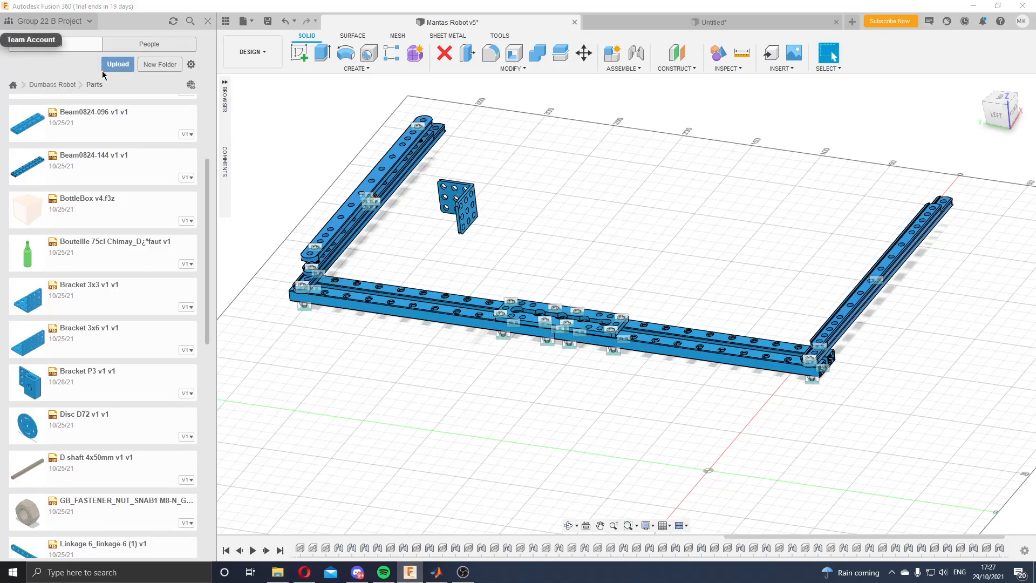
{"action": "scroll", "coordinate": [79, 303], "scroll_direction": "down", "scroll_amount": 2}
{"action": "scroll", "coordinate": [79, 303], "scroll_direction": "up", "scroll_amount": 2}
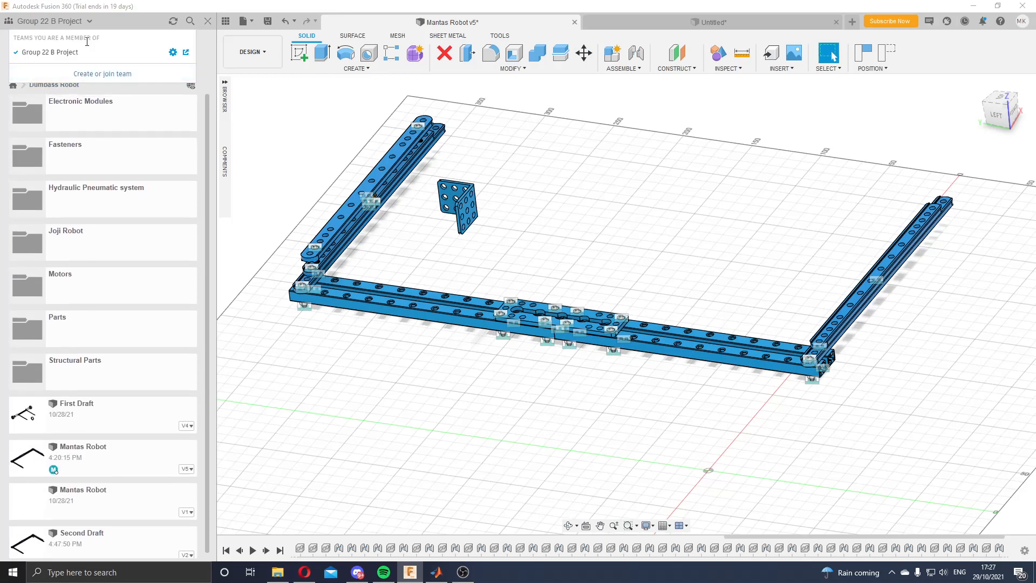
Step: Try to reselect the Group 22 B Project team without saving the assembly, and look through the team list and project people
{"action": "left_click", "coordinate": [77, 49]}
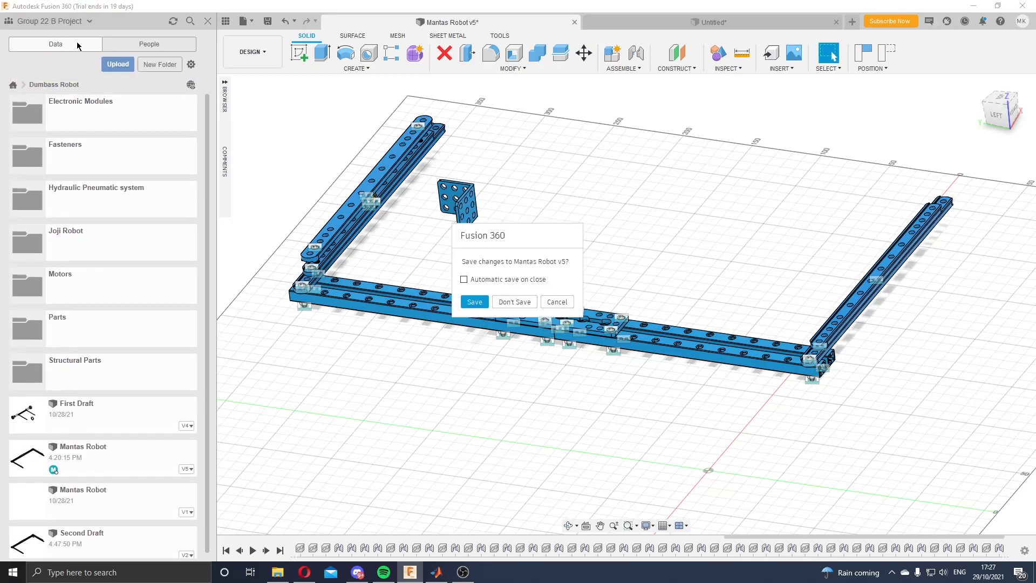
{"action": "left_click", "coordinate": [559, 305]}
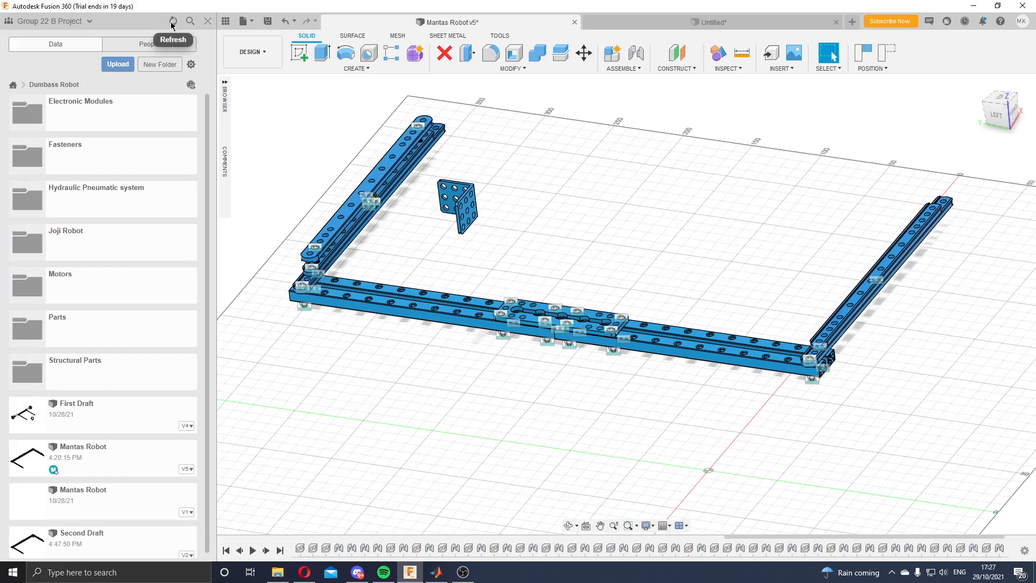
{"action": "left_click", "coordinate": [86, 21]}
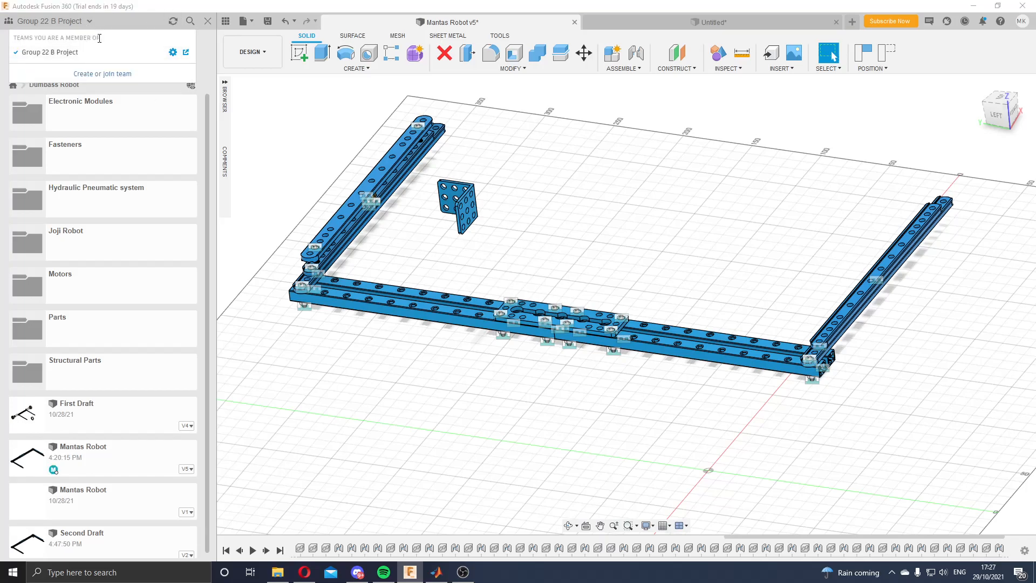
{"action": "left_click", "coordinate": [193, 103]}
{"action": "scroll", "coordinate": [135, 344], "scroll_direction": "down", "scroll_amount": 1}
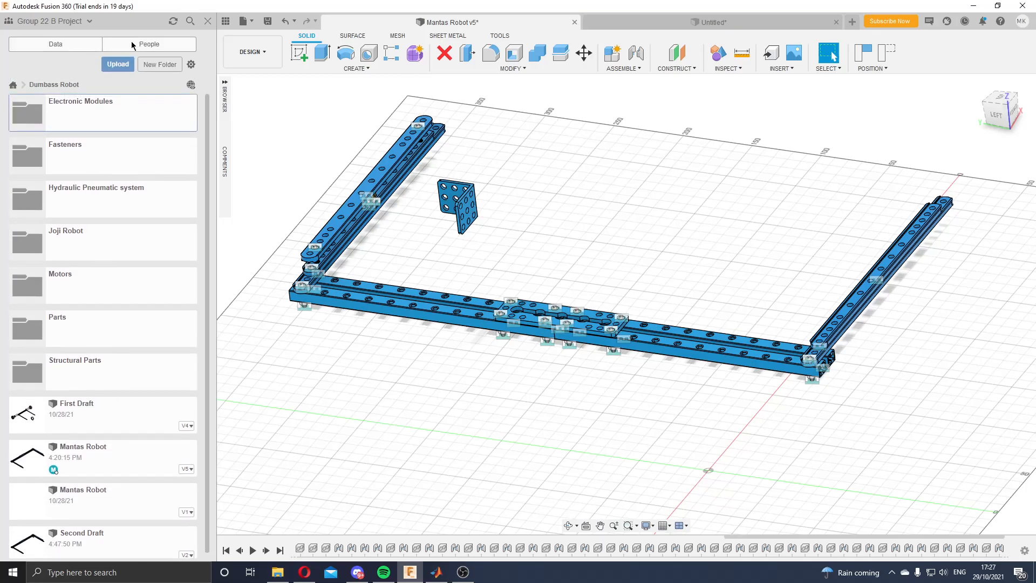
{"action": "left_click", "coordinate": [147, 44]}
{"action": "left_click", "coordinate": [77, 44]}
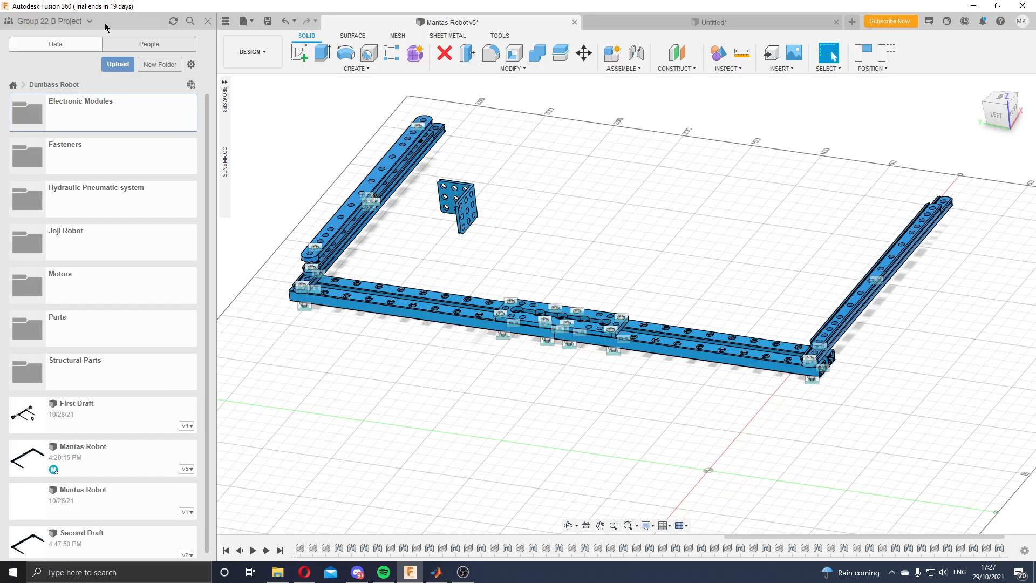
{"action": "left_click", "coordinate": [91, 24]}
{"action": "left_click", "coordinate": [90, 24]}
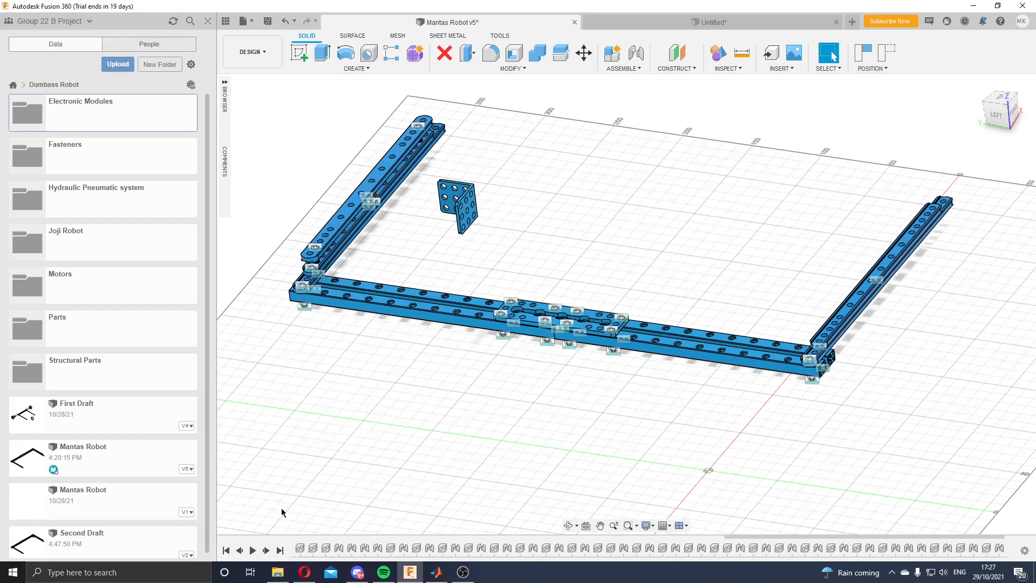
Step: Check the uploaded beams on the Group 22 web page, return to Fusion 360 and open the Group 22 project from all projects
{"action": "left_click", "coordinate": [305, 578]}
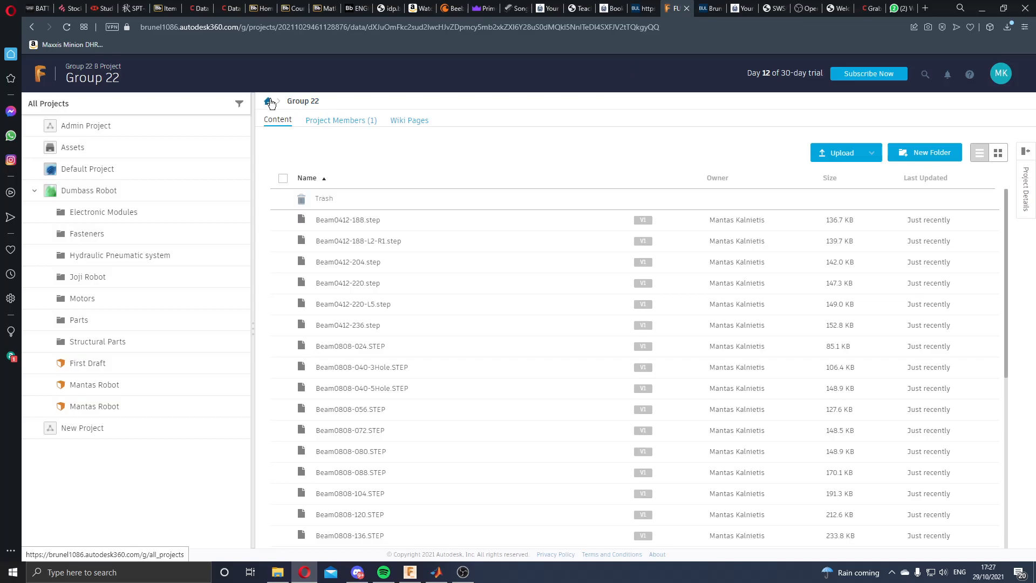
{"action": "left_click", "coordinate": [410, 572]}
{"action": "left_click", "coordinate": [88, 21]}
{"action": "left_click", "coordinate": [88, 21]}
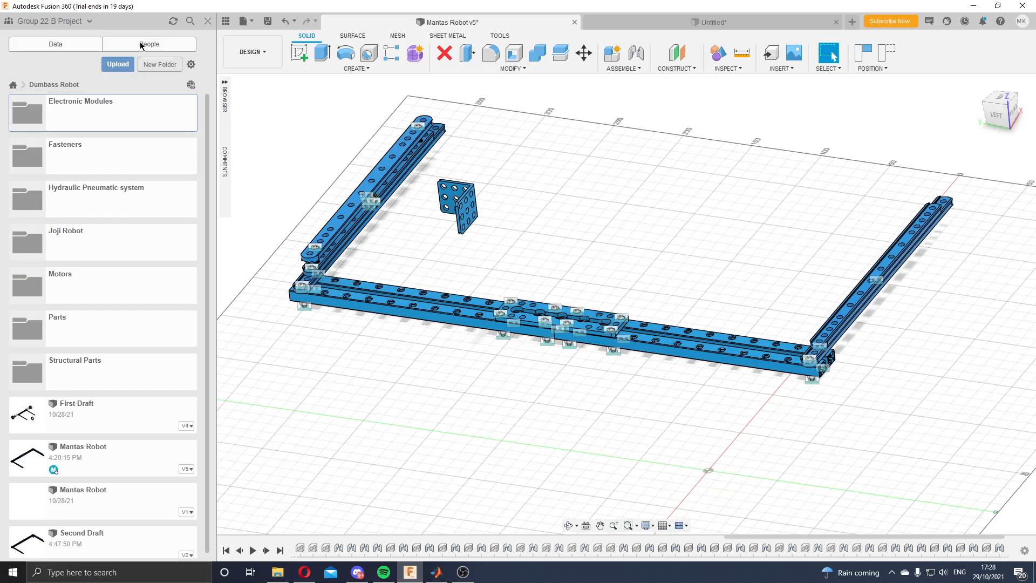
{"action": "left_click", "coordinate": [13, 84]}
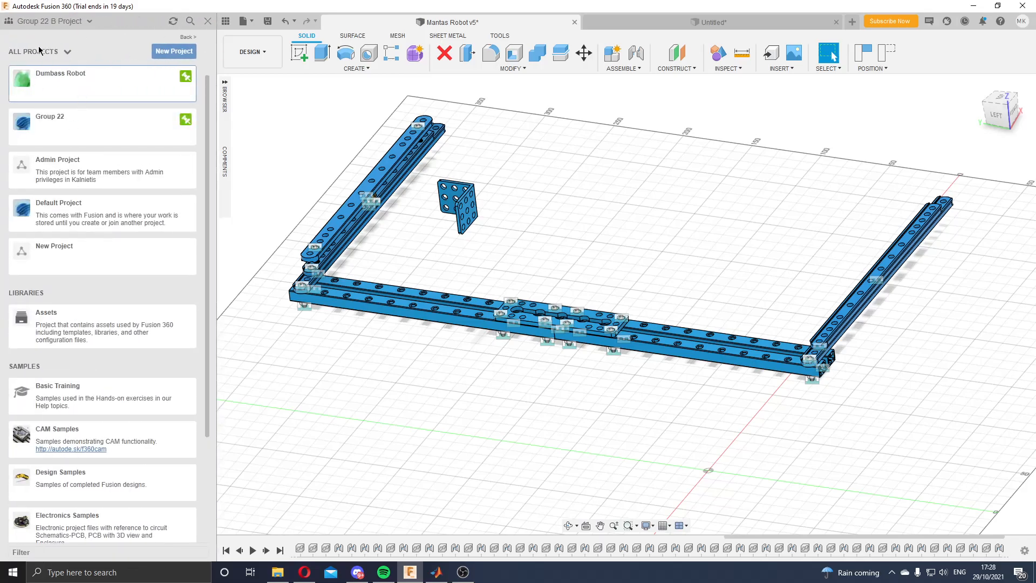
{"action": "left_click", "coordinate": [61, 130]}
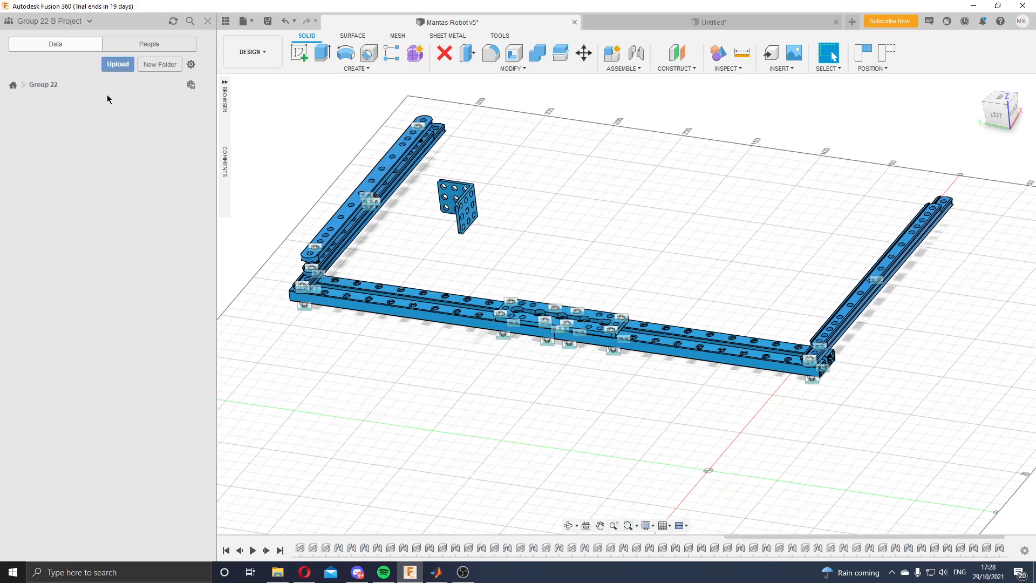
Step: Insert Beam0412-036.step from the Group 22 project into the robot assembly and move it 25 mm sideways
{"action": "scroll", "coordinate": [76, 216], "scroll_direction": "down", "scroll_amount": 10}
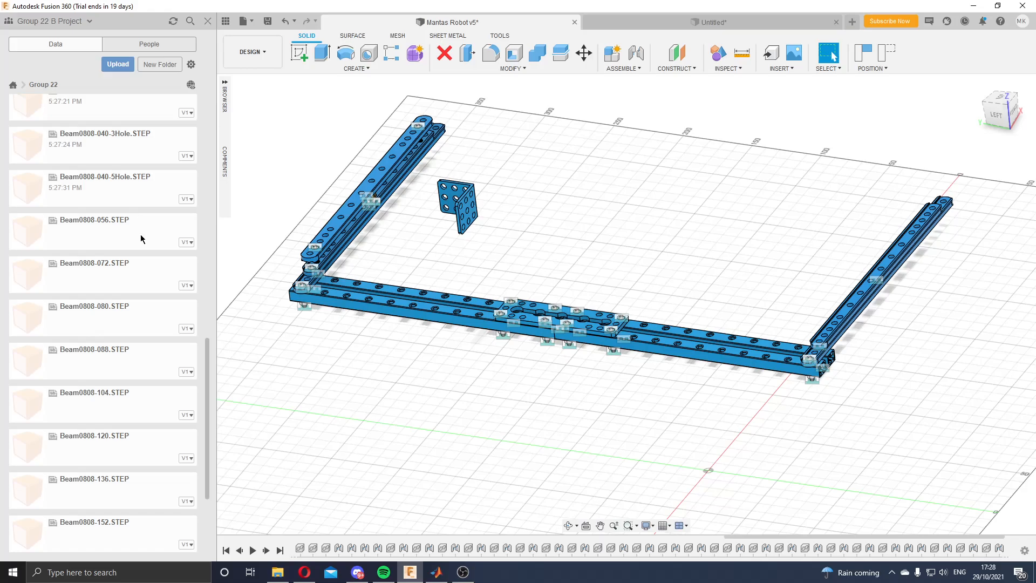
{"action": "scroll", "coordinate": [135, 278], "scroll_direction": "up", "scroll_amount": 10}
{"action": "scroll", "coordinate": [124, 257], "scroll_direction": "up", "scroll_amount": 1}
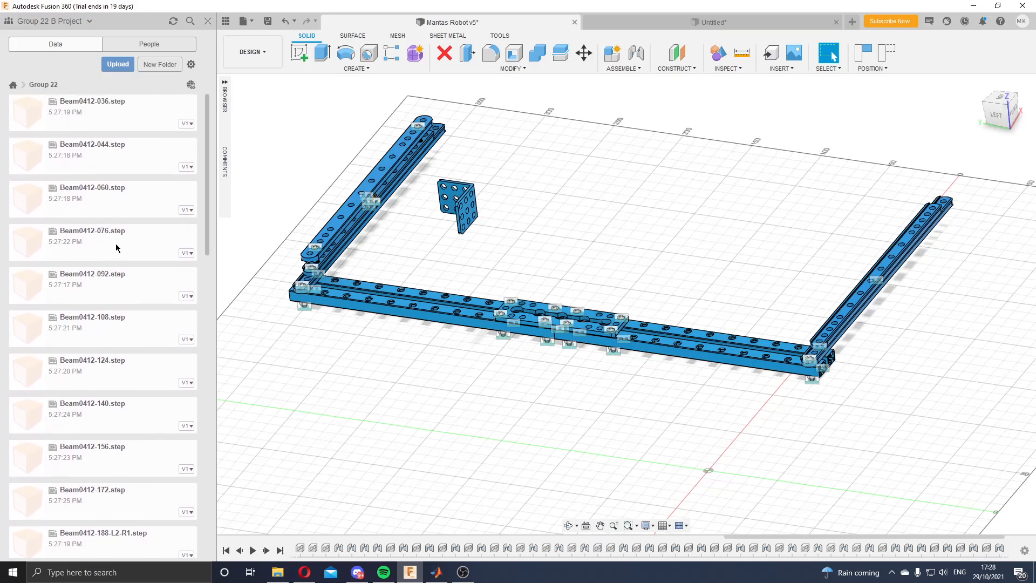
{"action": "mouse_move", "coordinate": [67, 118]}
{"action": "left_mouse_down"}
{"action": "mouse_move", "coordinate": [390, 382]}
{"action": "mouse_move", "coordinate": [88, 192]}
{"action": "mouse_move", "coordinate": [82, 124]}
{"action": "left_mouse_up"}
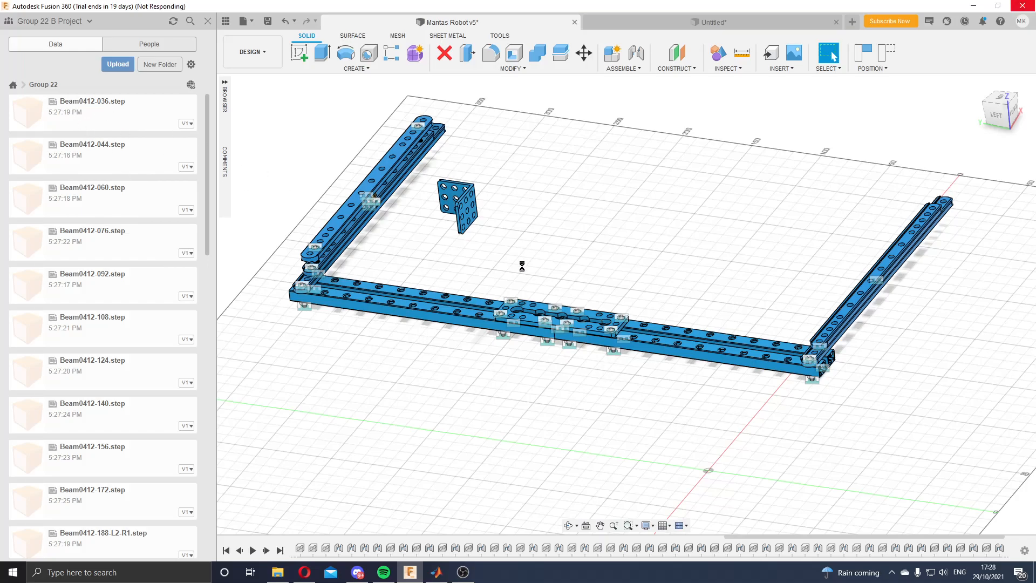
{"action": "left_click_drag", "start_coordinate": [280, 207], "coordinate": [649, 240]}
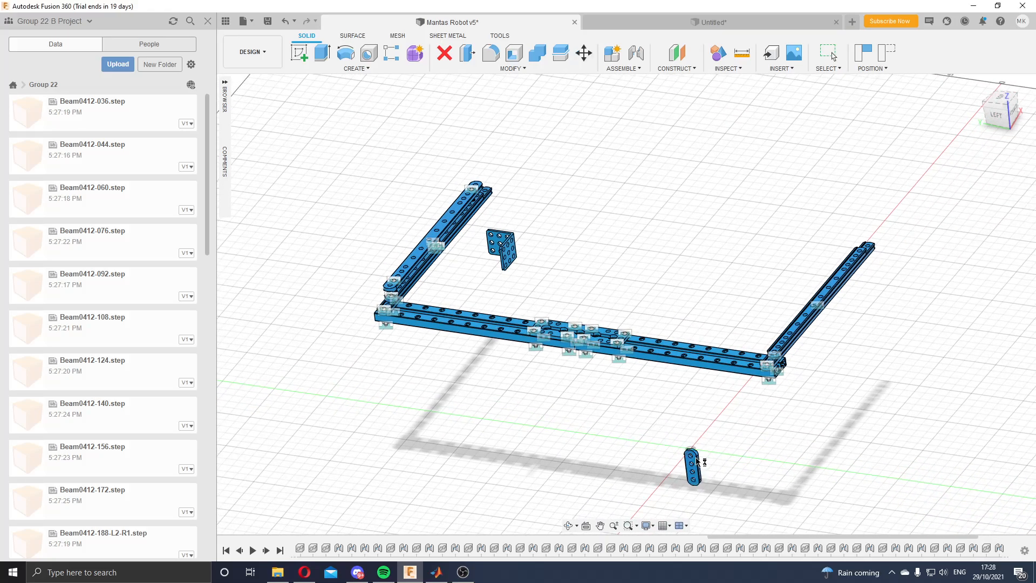
{"action": "left_click_drag", "start_coordinate": [61, 105], "coordinate": [610, 424]}
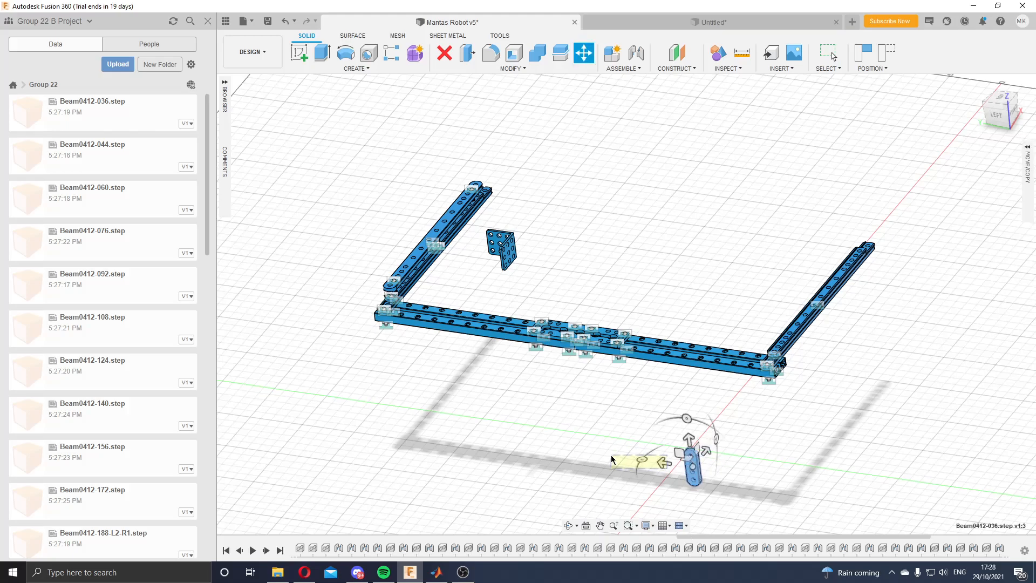
{"action": "scroll", "coordinate": [669, 465], "scroll_direction": "up", "scroll_amount": 5}
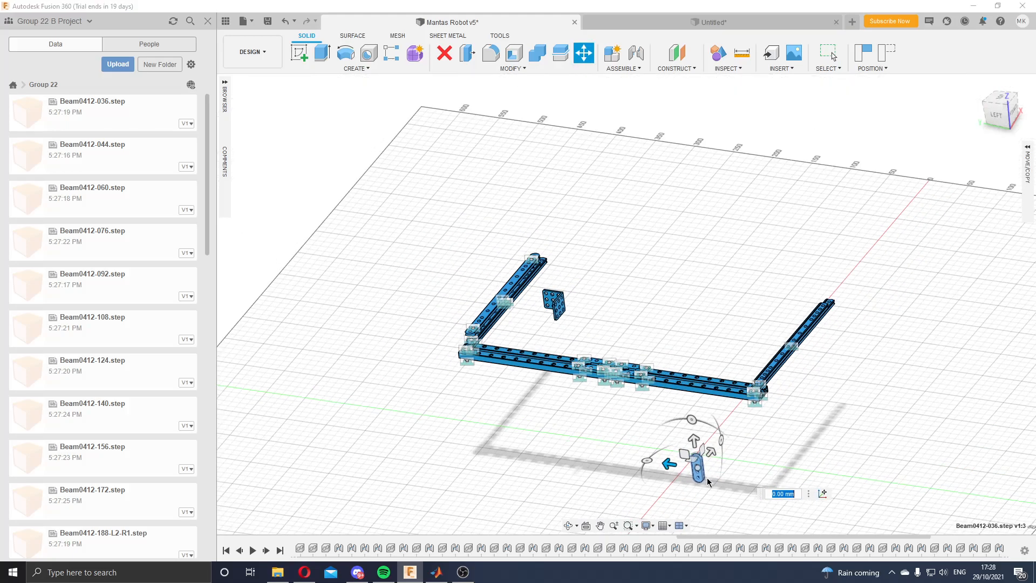
{"action": "type", "text": "25"}
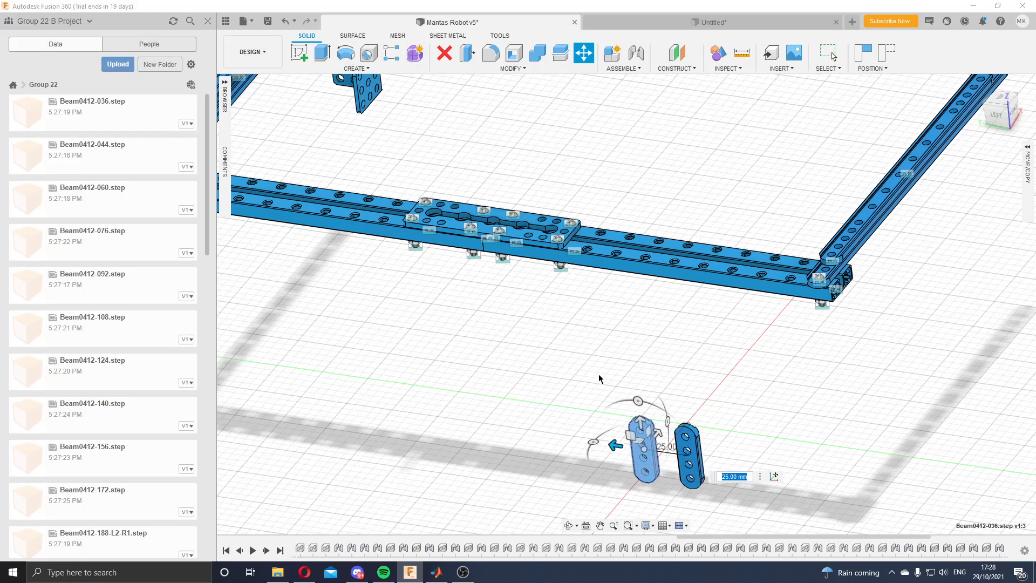
Step: Undo the insertions of the Beam0412-036 beam and the loose perforated bracket in the robot assembly
{"action": "left_click", "coordinate": [284, 22]}
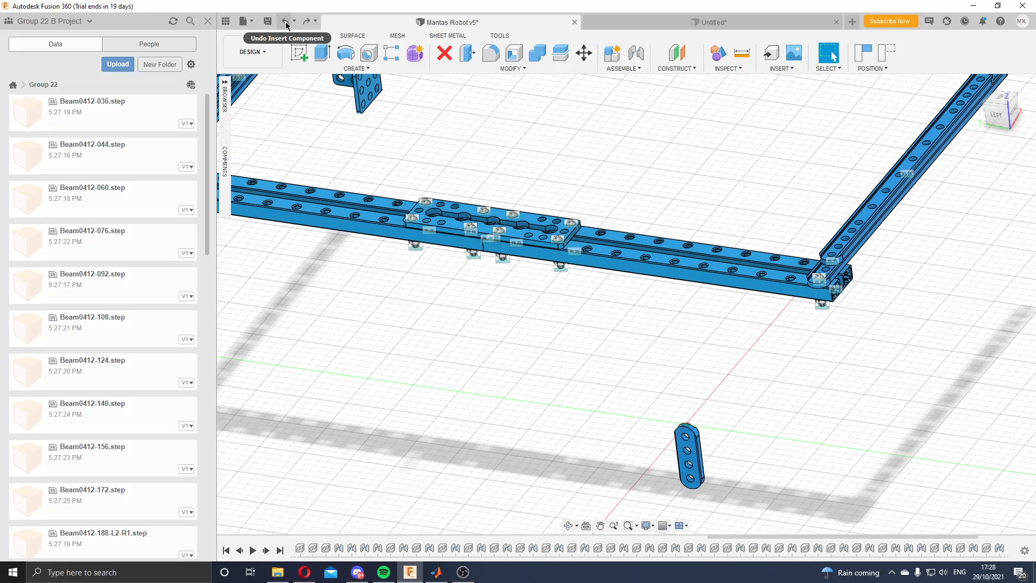
{"action": "left_click", "coordinate": [285, 21]}
{"action": "left_click", "coordinate": [286, 21]}
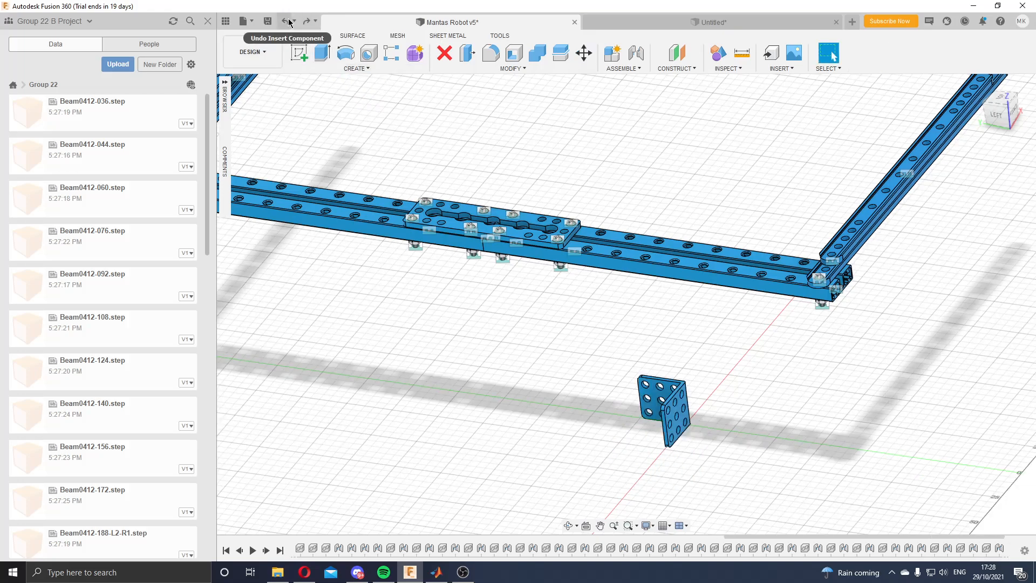
{"action": "left_click", "coordinate": [288, 22]}
{"action": "scroll", "coordinate": [438, 240], "scroll_direction": "up", "scroll_amount": 1}
{"action": "scroll", "coordinate": [456, 221], "scroll_direction": "down", "scroll_amount": 5}
{"action": "scroll", "coordinate": [432, 138], "scroll_direction": "up", "scroll_amount": 2}
{"action": "scroll", "coordinate": [399, 120], "scroll_direction": "up", "scroll_amount": 2}
{"action": "left_click", "coordinate": [14, 26]}
{"action": "left_click", "coordinate": [38, 54]}
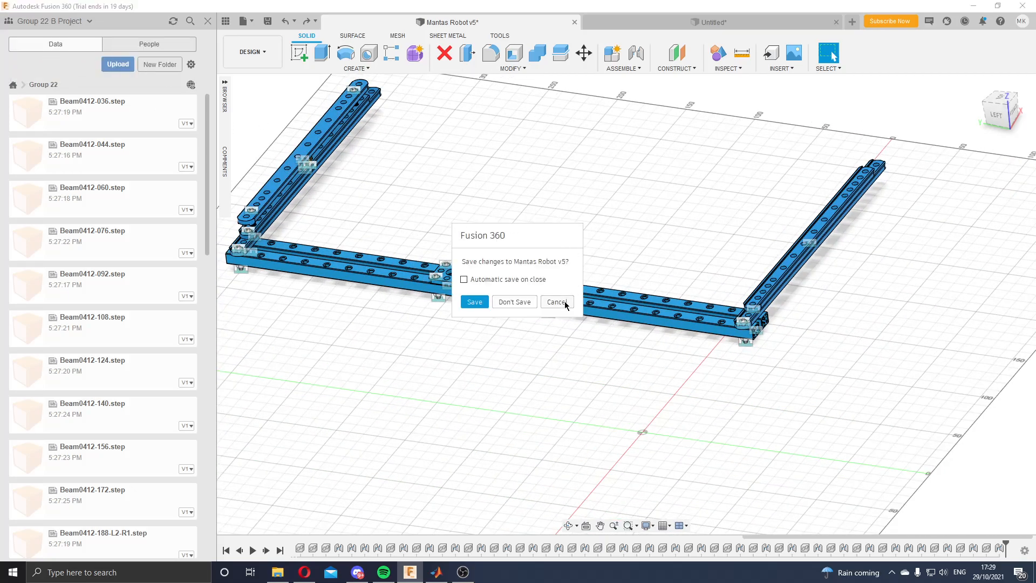
{"action": "left_click", "coordinate": [556, 302]}
Step: Open the Structural Parts folder in the Dumbass Robot project and browse its motors and brackets
{"action": "left_click", "coordinate": [13, 84]}
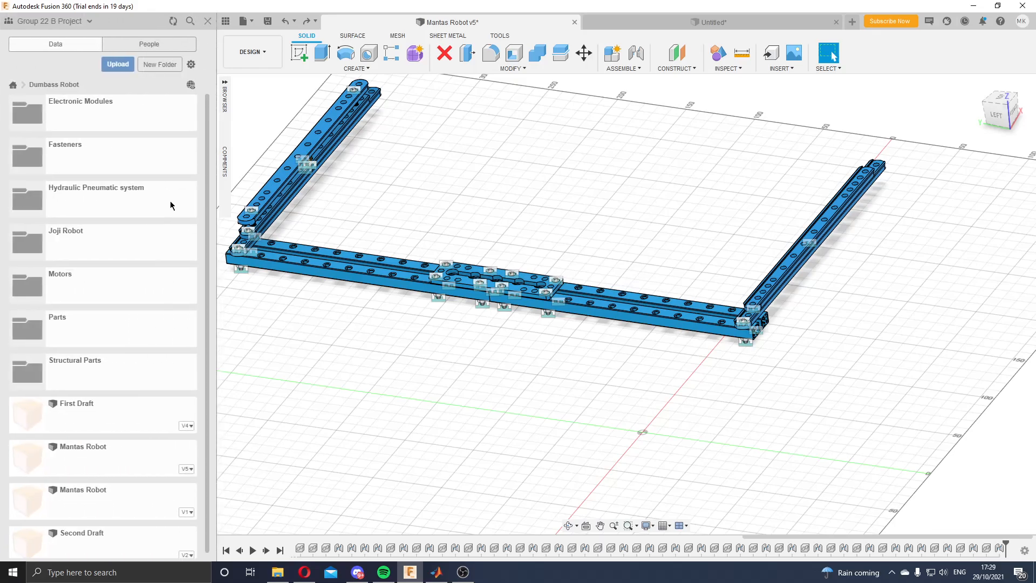
{"action": "scroll", "coordinate": [144, 229], "scroll_direction": "down", "scroll_amount": 2}
{"action": "scroll", "coordinate": [130, 283], "scroll_direction": "up", "scroll_amount": 2}
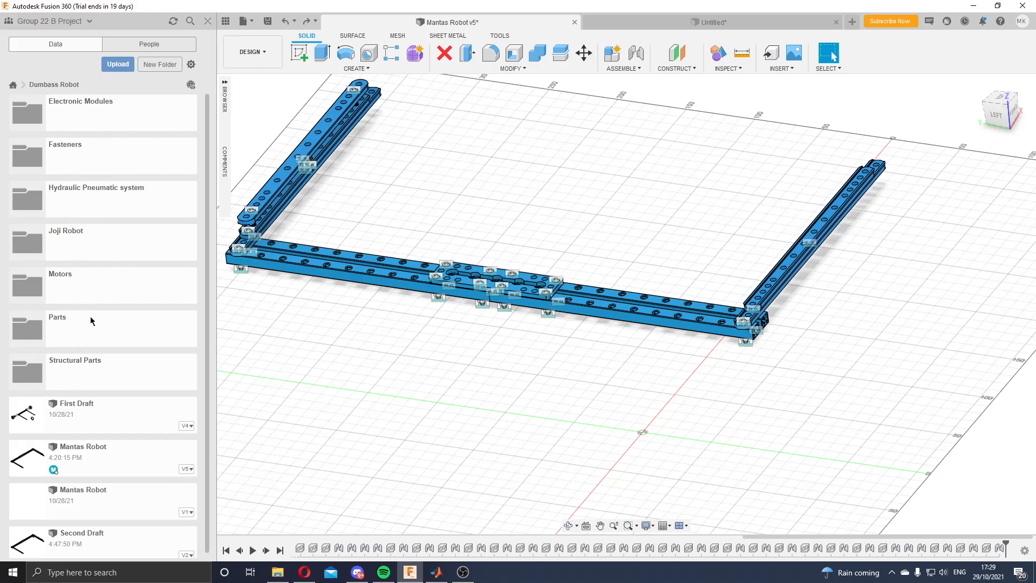
{"action": "double_click", "coordinate": [96, 367]}
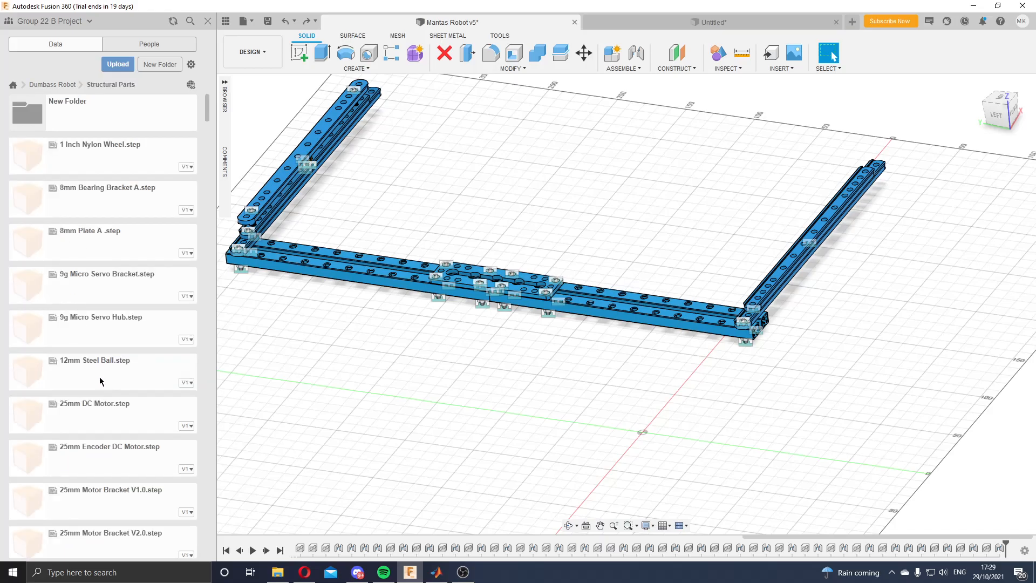
{"action": "scroll", "coordinate": [55, 165], "scroll_direction": "down", "scroll_amount": 2}
{"action": "scroll", "coordinate": [53, 167], "scroll_direction": "up", "scroll_amount": 2}
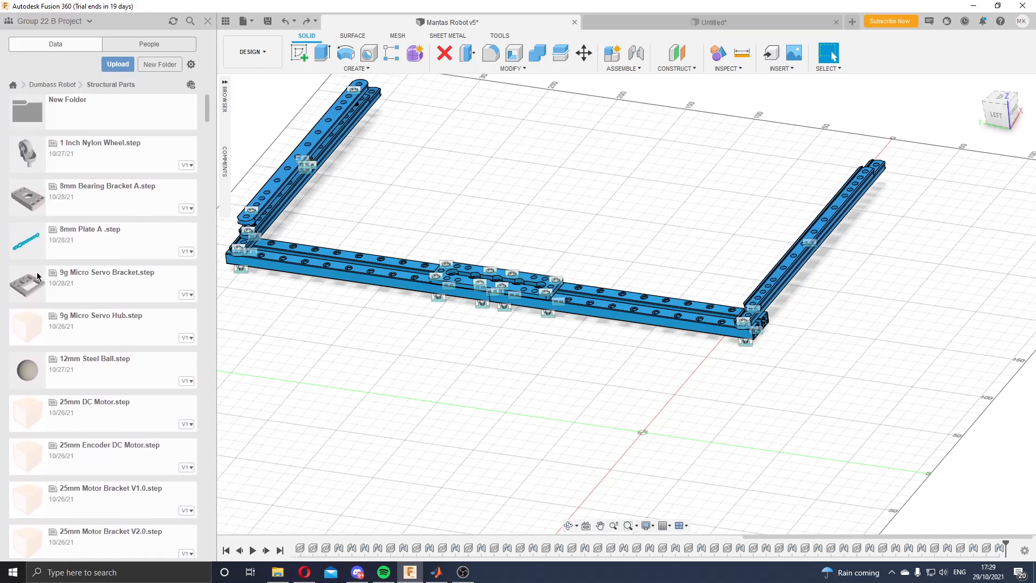
{"action": "scroll", "coordinate": [34, 270], "scroll_direction": "down", "scroll_amount": 4}
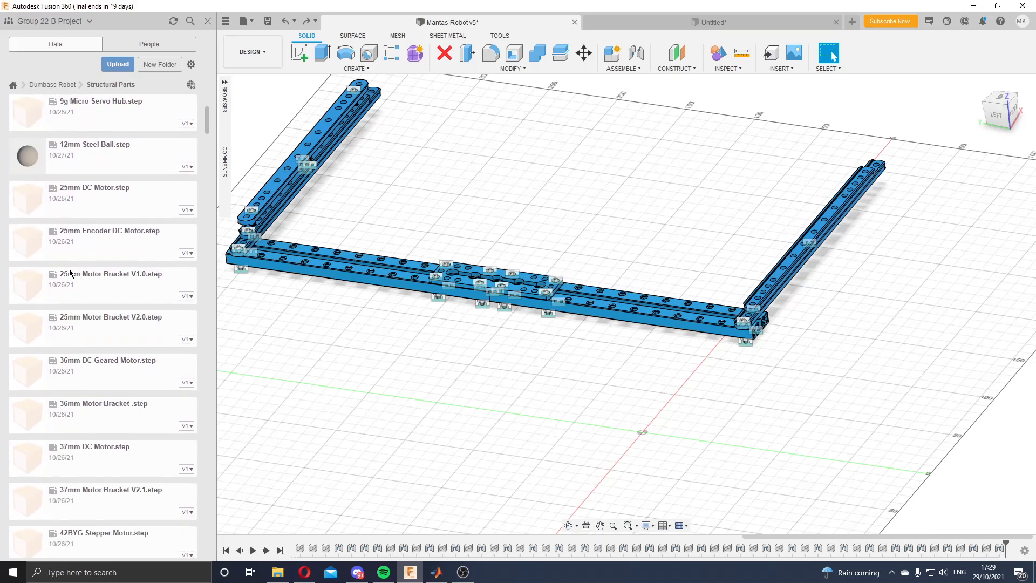
{"action": "scroll", "coordinate": [133, 377], "scroll_direction": "down", "scroll_amount": 4}
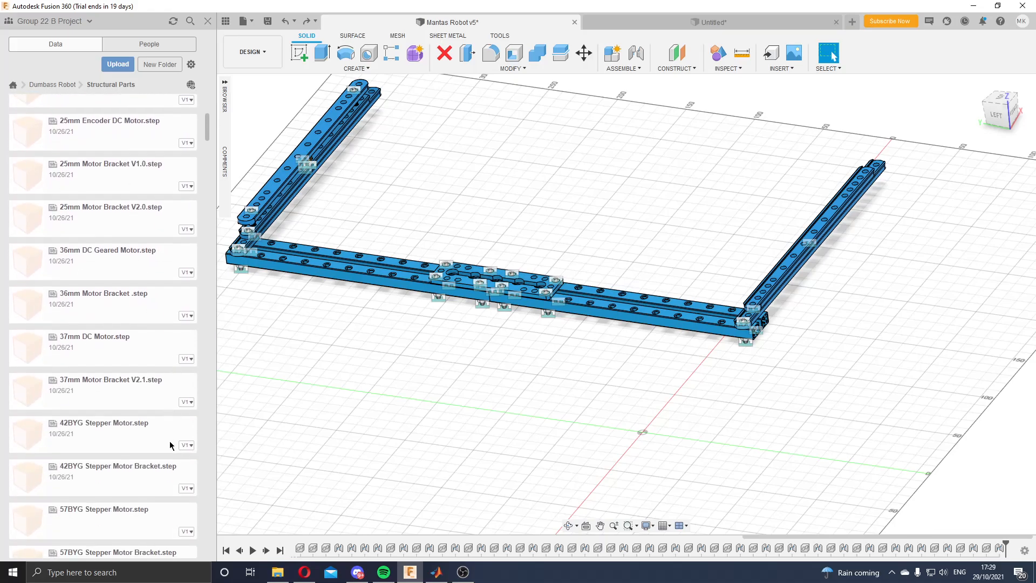
Step: Switch to the GrabCAD Data of Makeblock parts page in the browser and look through its 3D part previews
{"action": "left_click", "coordinate": [304, 572]}
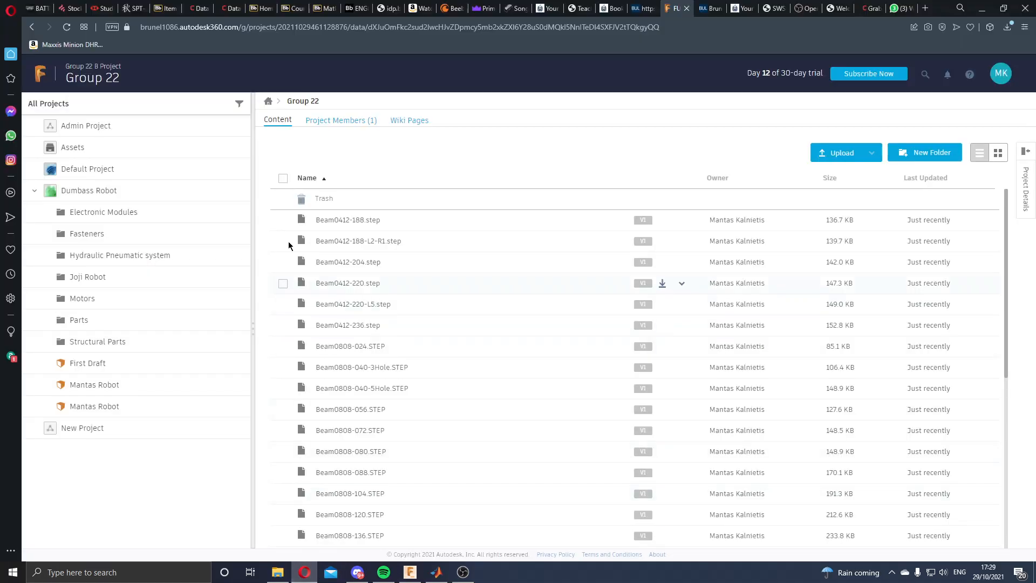
{"action": "left_click", "coordinate": [230, 8]}
{"action": "scroll", "coordinate": [402, 243], "scroll_direction": "up", "scroll_amount": 8}
{"action": "scroll", "coordinate": [408, 246], "scroll_direction": "up", "scroll_amount": 15}
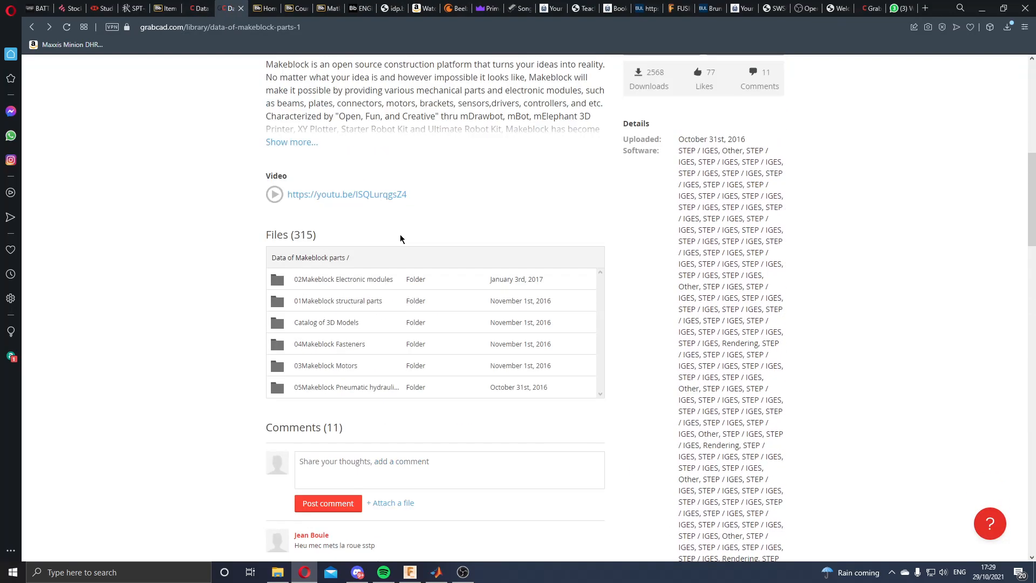
{"action": "left_click", "coordinate": [625, 422]}
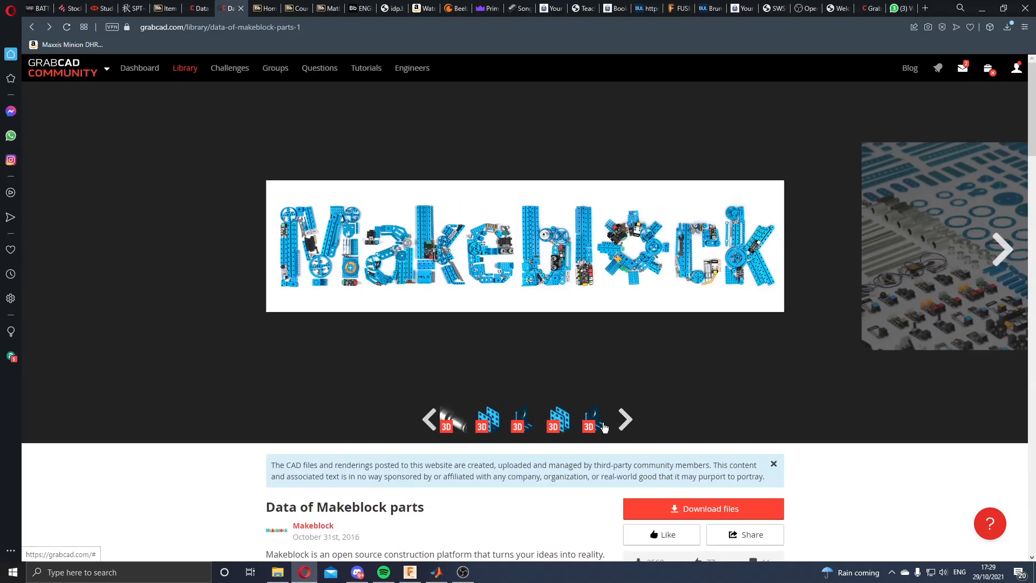
{"action": "left_click", "coordinate": [625, 419]}
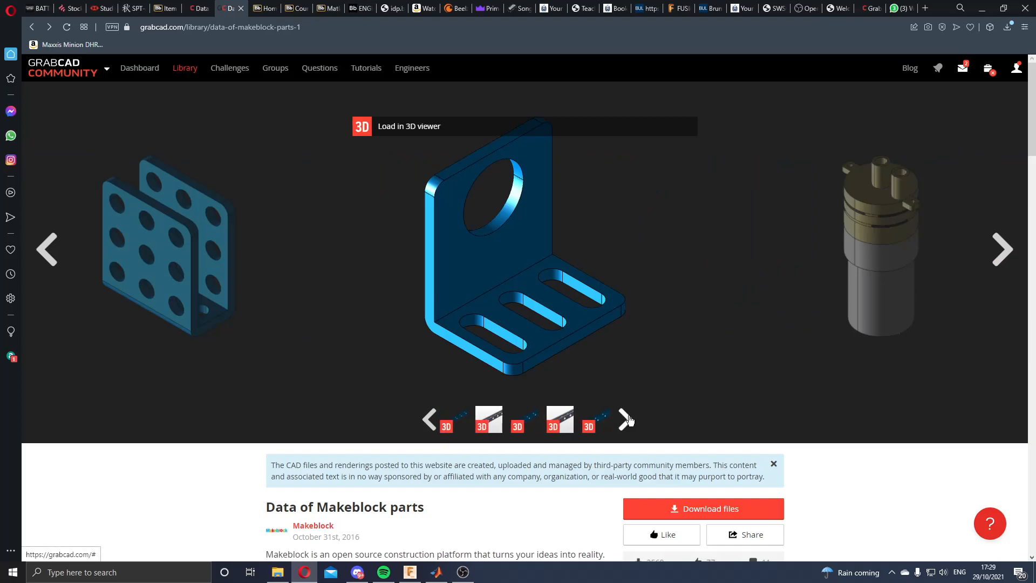
{"action": "left_click", "coordinate": [633, 421]}
{"action": "left_click", "coordinate": [634, 421]}
{"action": "left_click", "coordinate": [633, 421]}
{"action": "left_click", "coordinate": [634, 421]}
{"action": "left_click", "coordinate": [634, 420]}
{"action": "left_click", "coordinate": [634, 419]}
{"action": "left_click", "coordinate": [626, 419]}
Step: Open the enlarged preview of the double-channel beam on GrabCAD and check its file name
{"action": "left_click", "coordinate": [557, 422]}
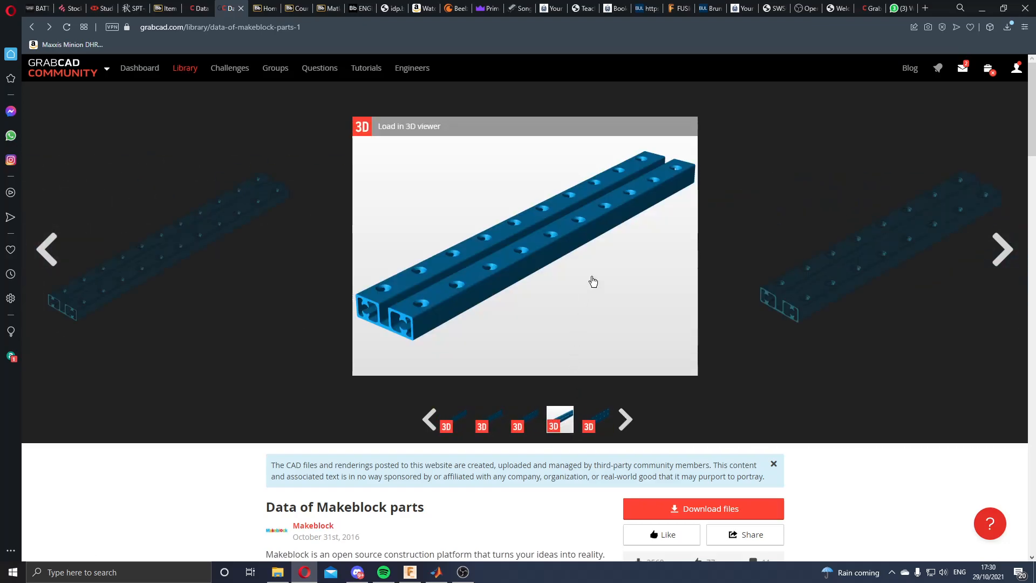
{"action": "left_click", "coordinate": [503, 243]}
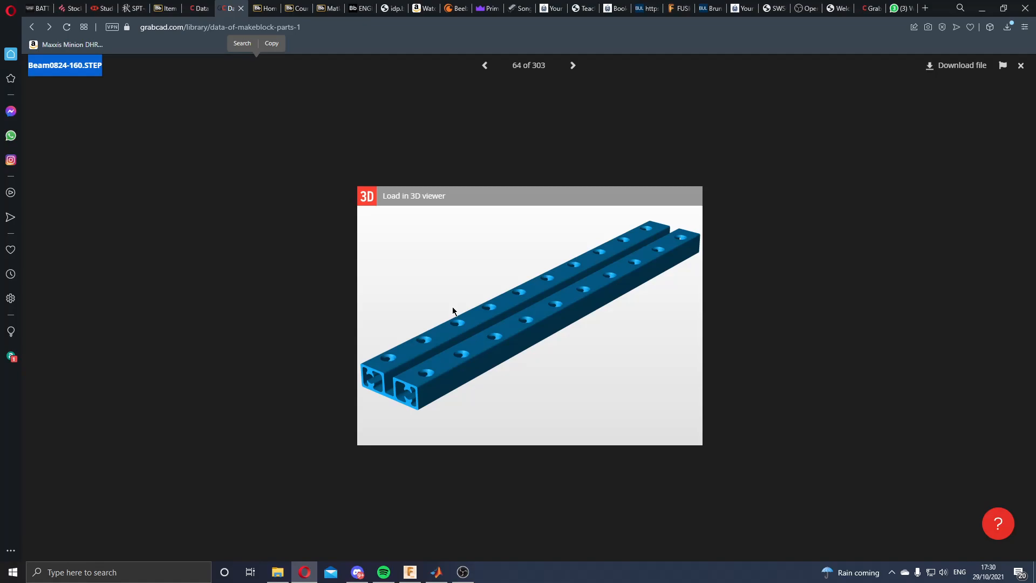
{"action": "left_click", "coordinate": [111, 129]}
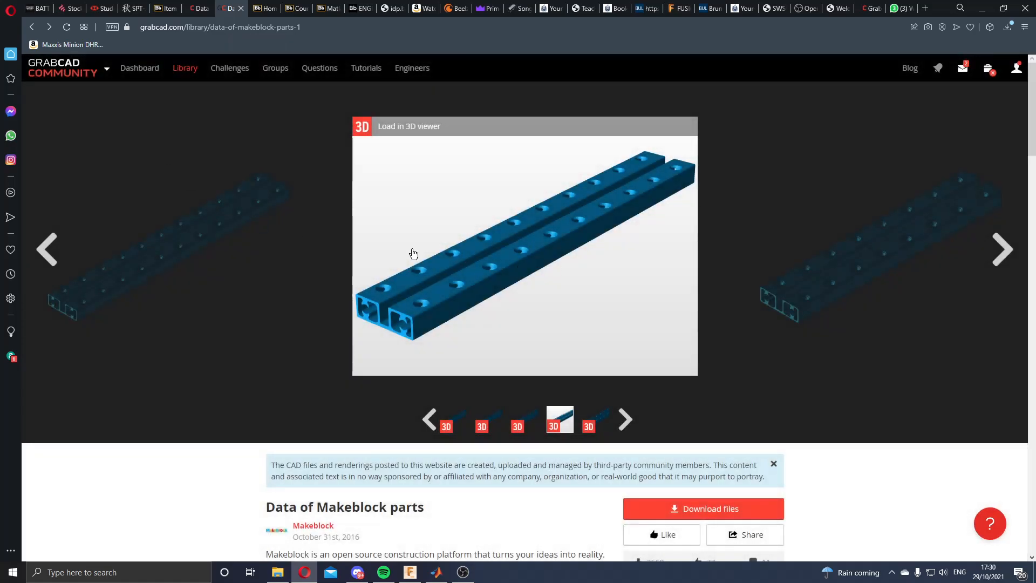
{"action": "left_click", "coordinate": [487, 240]}
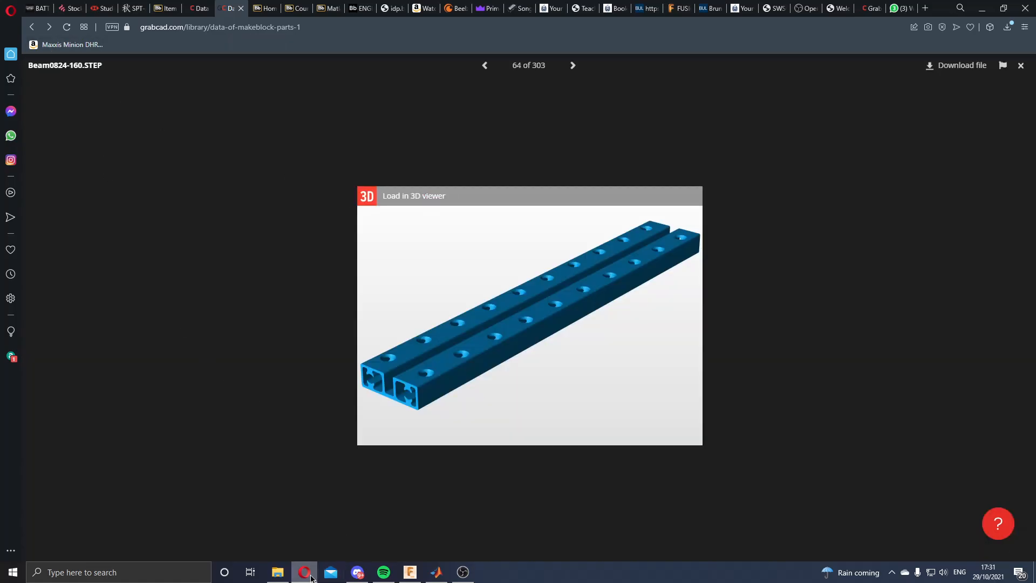
Step: Return to Fusion 360, find Beam0824-160.STEP in Structural Parts, and insert it into the robot assembly
{"action": "mouse_move", "coordinate": [407, 576]}
{"action": "left_click", "coordinate": [410, 571]}
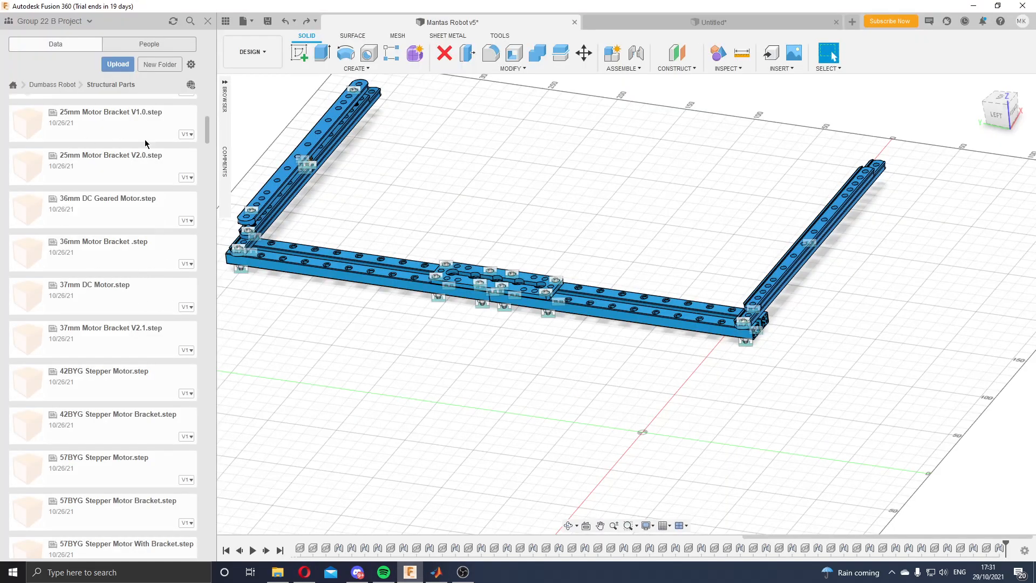
{"action": "scroll", "coordinate": [70, 291], "scroll_direction": "down", "scroll_amount": 15}
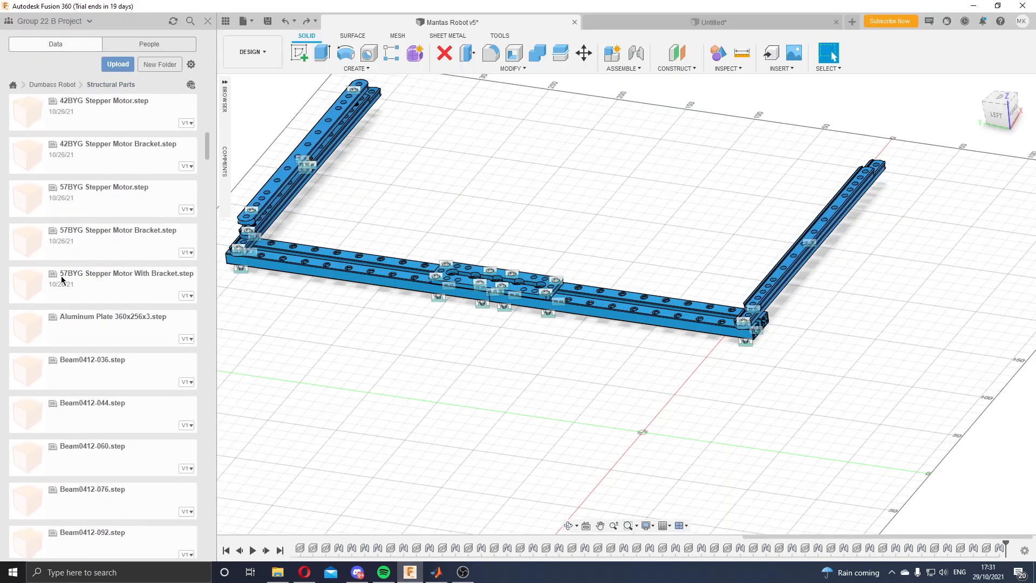
{"action": "scroll", "coordinate": [84, 314], "scroll_direction": "down", "scroll_amount": 10}
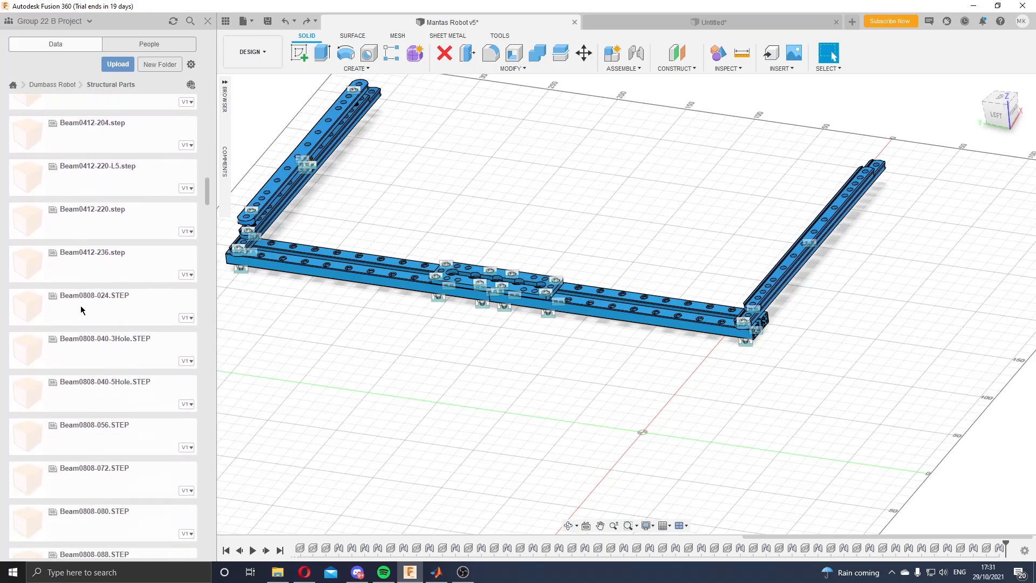
{"action": "scroll", "coordinate": [94, 388], "scroll_direction": "down", "scroll_amount": 6}
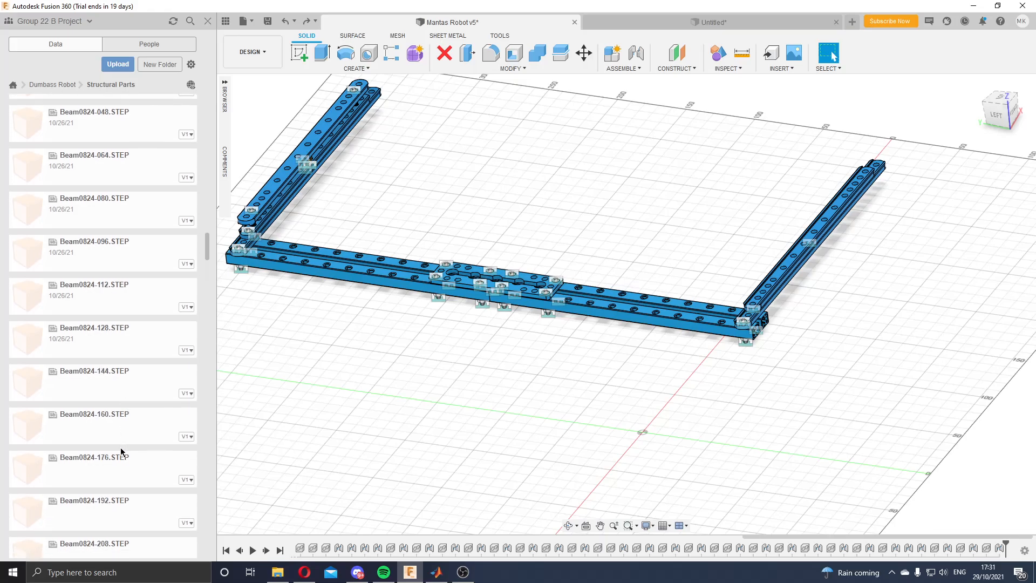
{"action": "key", "text": "alt+Tab"}
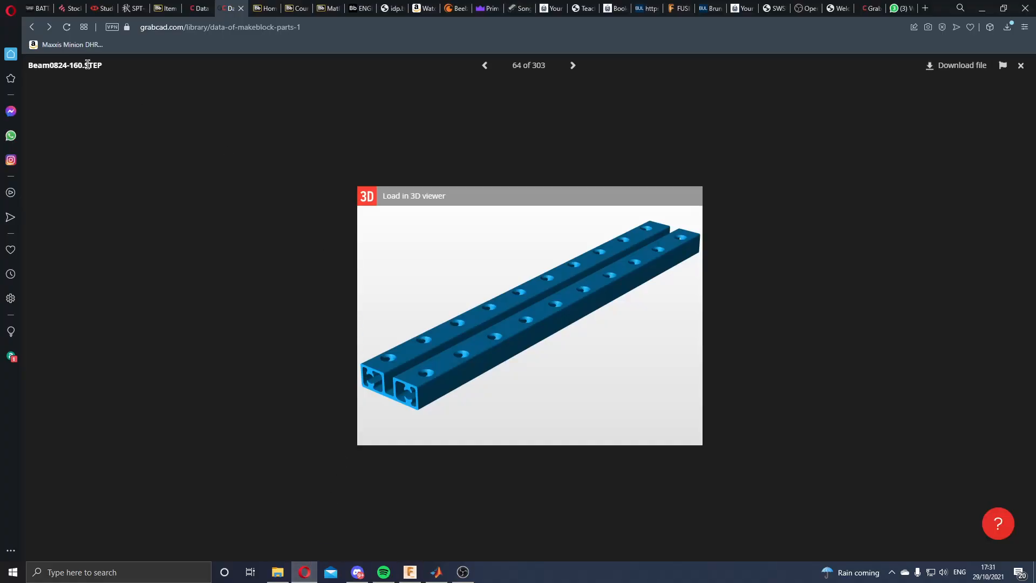
{"action": "key", "text": "alt+Tab"}
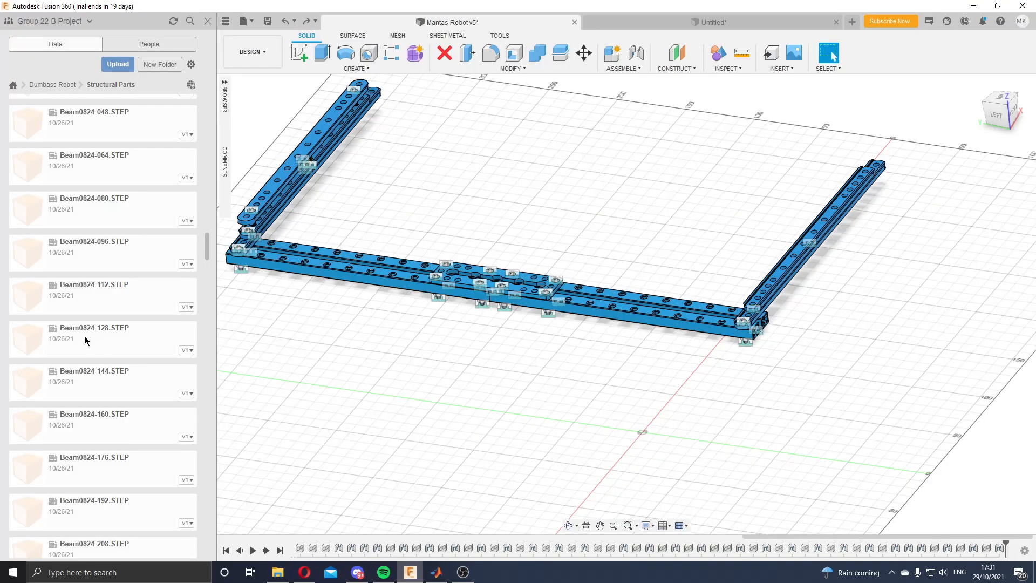
{"action": "scroll", "coordinate": [105, 375], "scroll_direction": "down", "scroll_amount": 1}
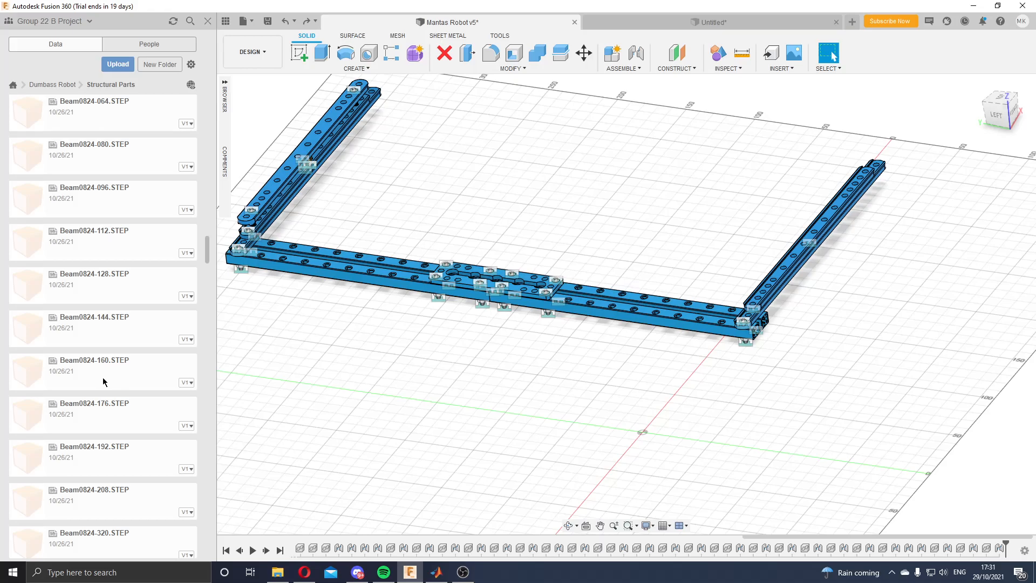
{"action": "left_click_drag", "start_coordinate": [70, 373], "coordinate": [573, 363]}
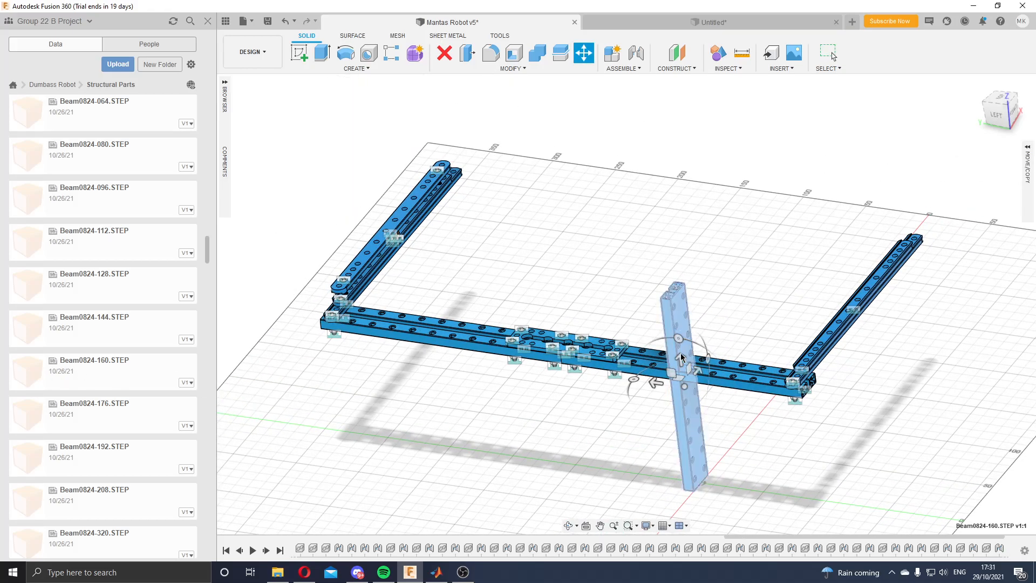
Step: Rotate the inserted Beam0824-160 parallel to the main double beam and move it near the free end of the side beam
{"action": "left_click_drag", "start_coordinate": [695, 377], "coordinate": [610, 285]}
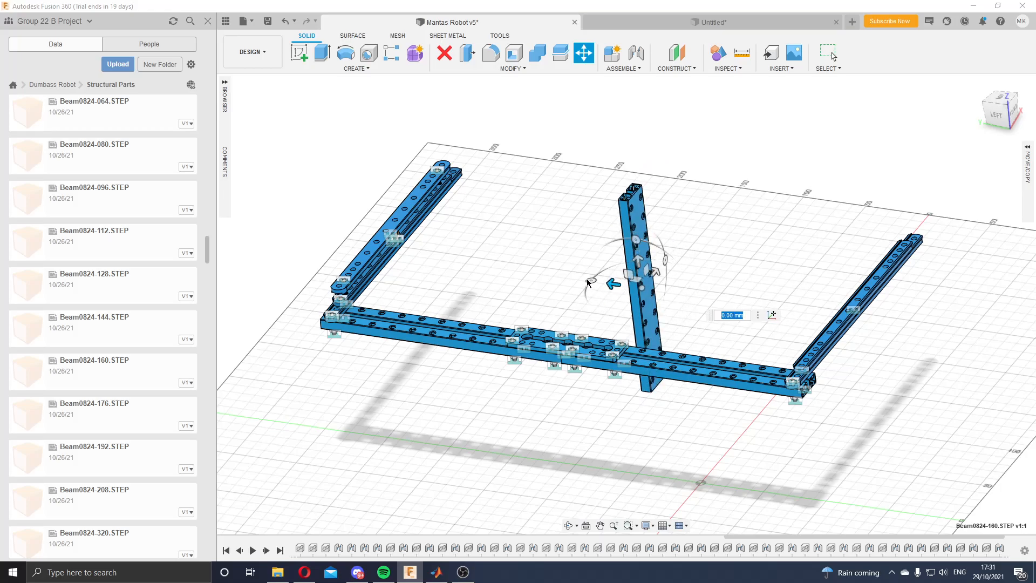
{"action": "left_click_drag", "start_coordinate": [634, 241], "coordinate": [695, 295]}
{"action": "middle_click_drag", "start_coordinate": [869, 231], "coordinate": [821, 258], "text": "shift"}
{"action": "left_click_drag", "start_coordinate": [694, 301], "coordinate": [756, 369]}
{"action": "scroll", "coordinate": [847, 351], "scroll_direction": "up", "scroll_amount": 2}
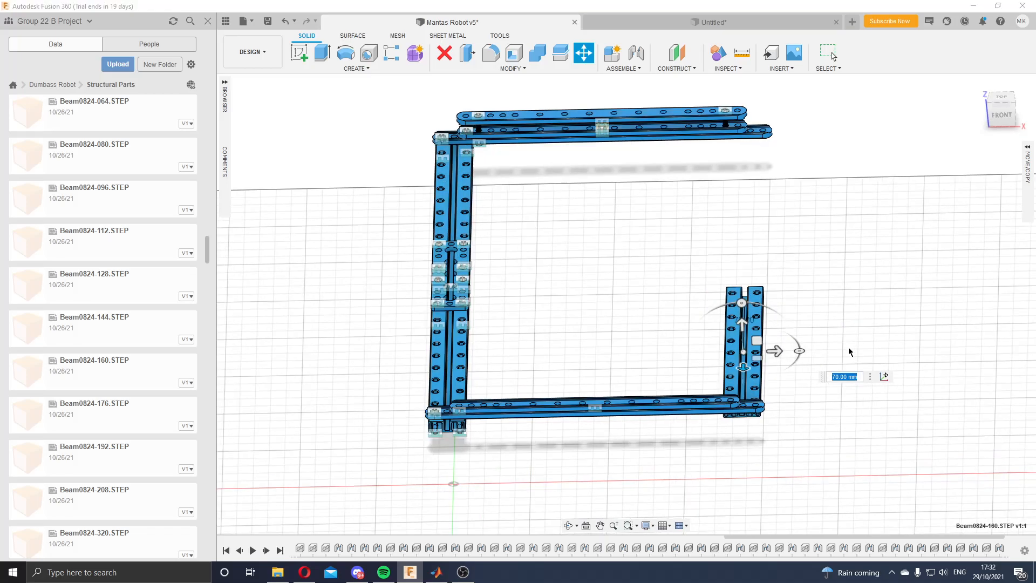
{"action": "scroll", "coordinate": [801, 418], "scroll_direction": "up", "scroll_amount": 5}
{"action": "middle_click_drag", "start_coordinate": [784, 398], "coordinate": [758, 428], "text": "shift"}
{"action": "scroll", "coordinate": [781, 373], "scroll_direction": "up", "scroll_amount": 2}
{"action": "scroll", "coordinate": [777, 386], "scroll_direction": "down", "scroll_amount": 2}
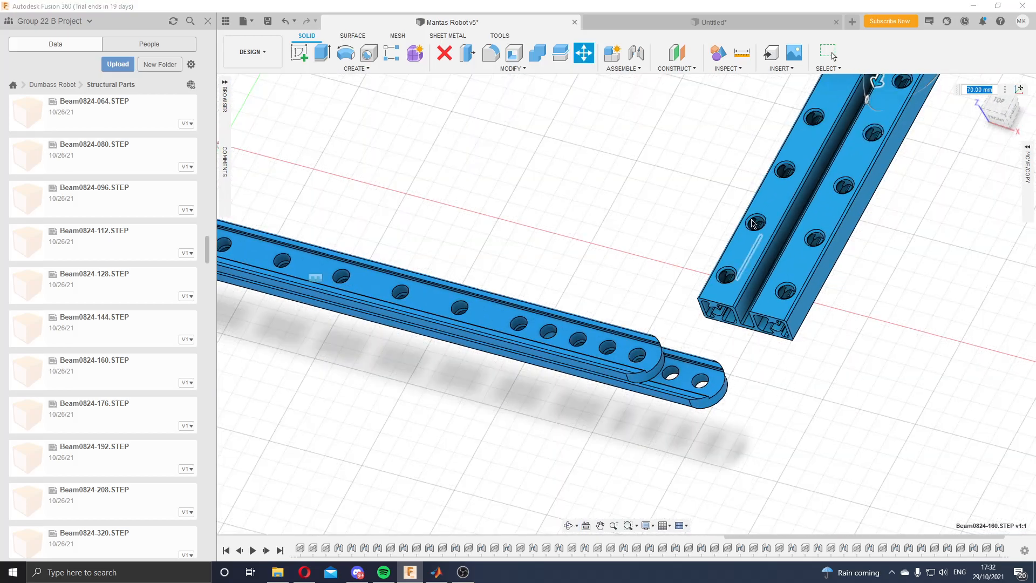
Step: Start a joint snapping a hole near the end of Beam0824-160 to the end hole of the Beam0412-220 side beam
{"action": "left_click", "coordinate": [637, 58]}
{"action": "scroll", "coordinate": [792, 372], "scroll_direction": "up", "scroll_amount": 2}
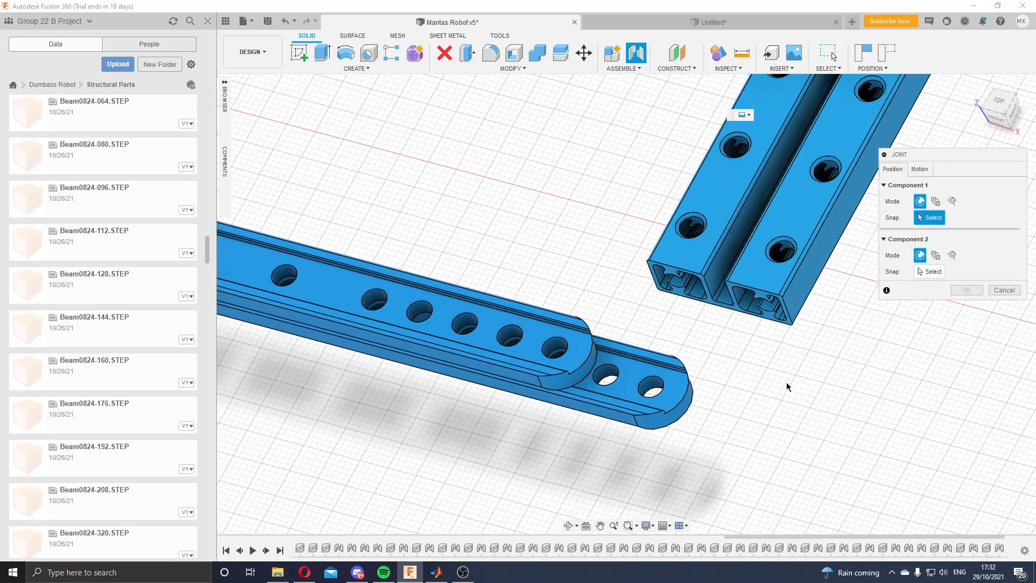
{"action": "mouse_move", "coordinate": [736, 428]}
{"action": "middle_mouse_down", "text": "shift"}
{"action": "mouse_move", "coordinate": [761, 423]}
{"action": "mouse_move", "coordinate": [744, 372]}
{"action": "mouse_move", "coordinate": [758, 420]}
{"action": "mouse_move", "coordinate": [745, 418]}
{"action": "middle_mouse_up", "text": "shift"}
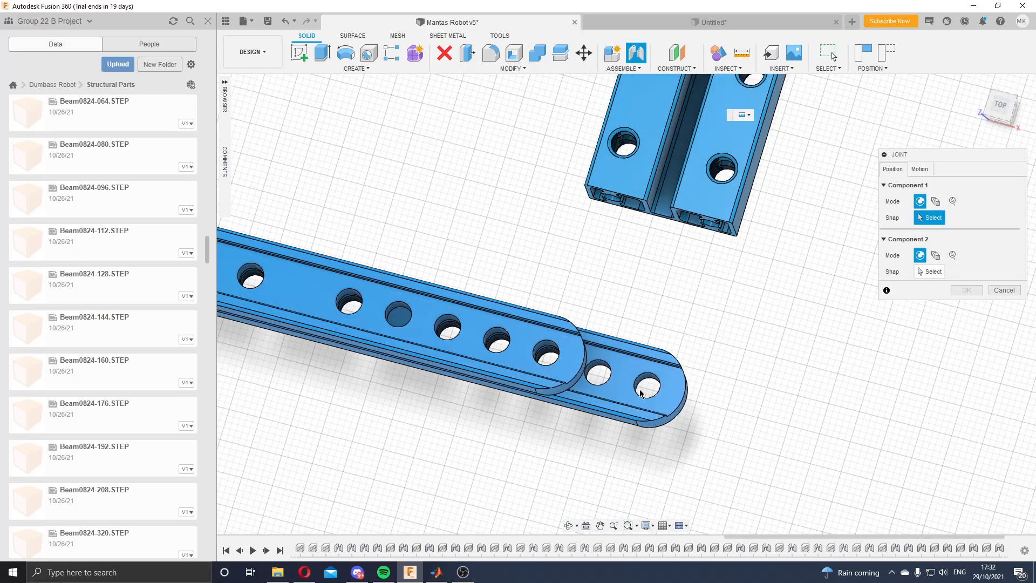
{"action": "middle_click_drag", "start_coordinate": [743, 355], "coordinate": [863, 227], "text": "shift"}
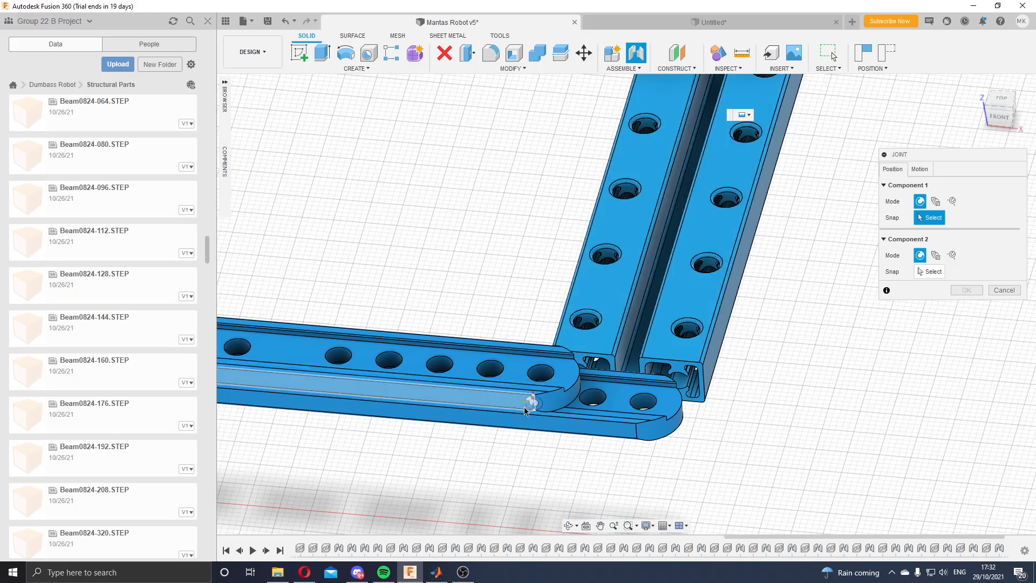
{"action": "scroll", "coordinate": [526, 410], "scroll_direction": "down", "scroll_amount": 5}
{"action": "scroll", "coordinate": [507, 415], "scroll_direction": "up", "scroll_amount": 6}
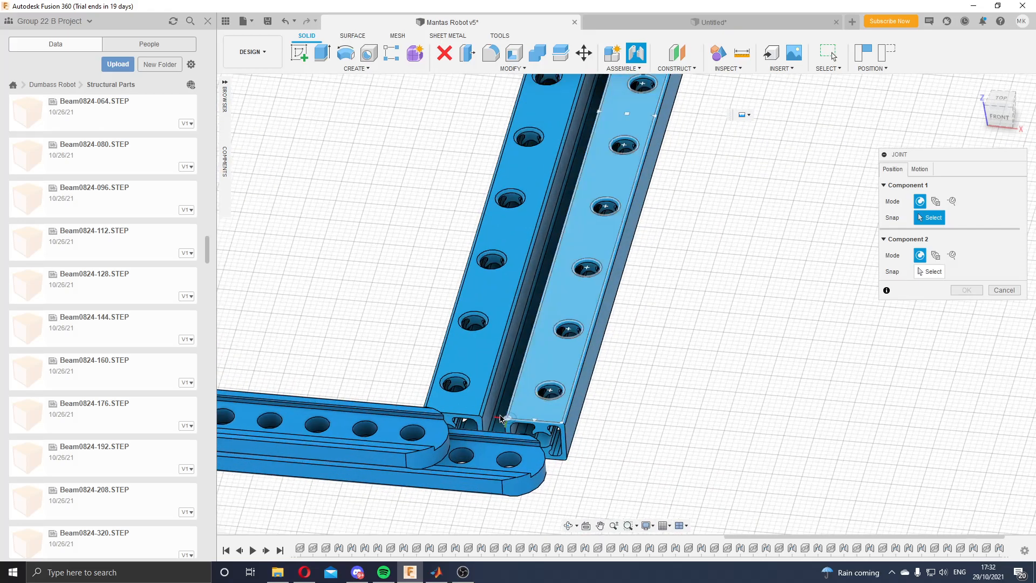
{"action": "scroll", "coordinate": [507, 416], "scroll_direction": "up", "scroll_amount": 3}
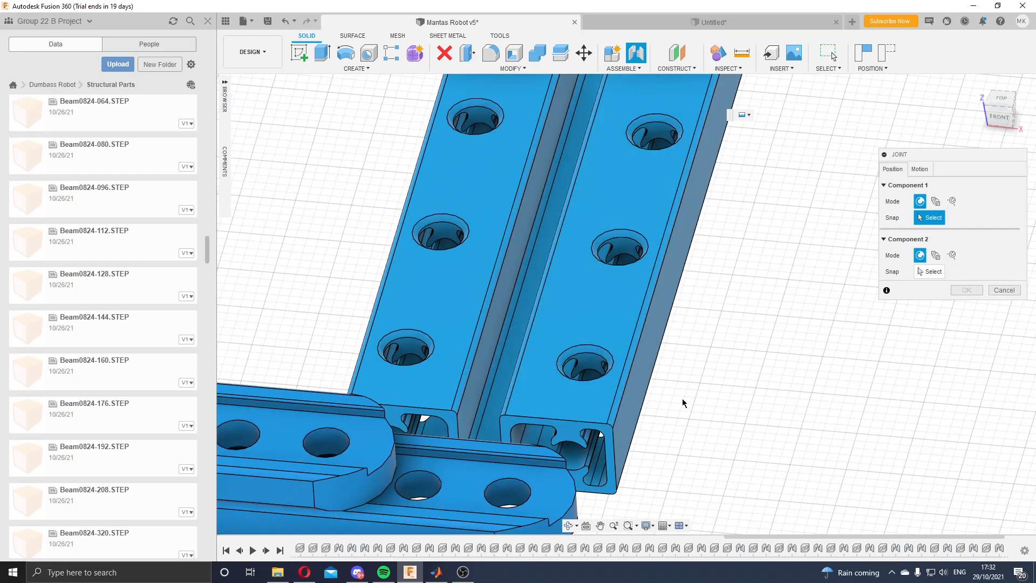
{"action": "left_click", "coordinate": [607, 352]}
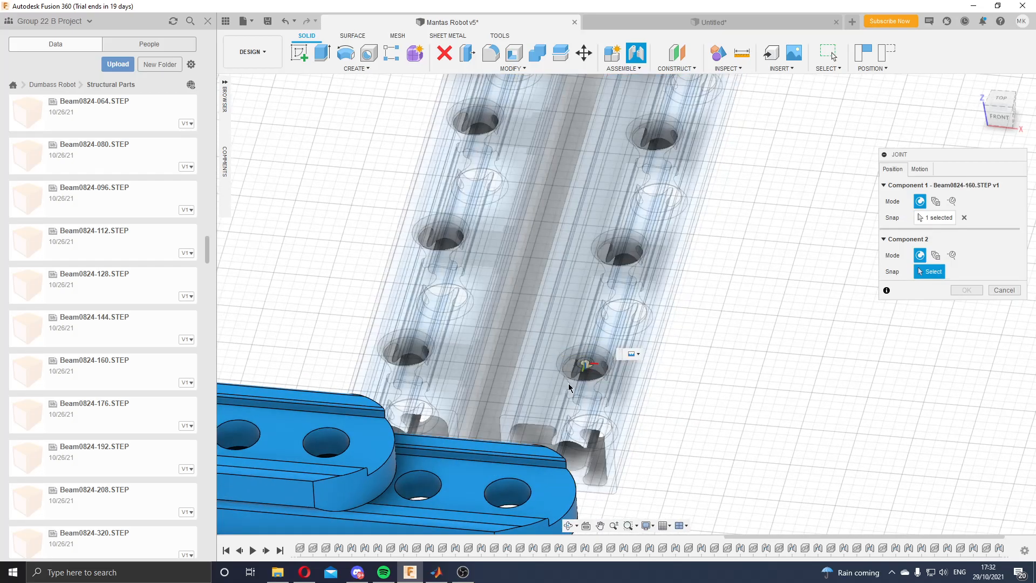
{"action": "middle_click_drag", "start_coordinate": [701, 416], "coordinate": [690, 366], "text": "shift"}
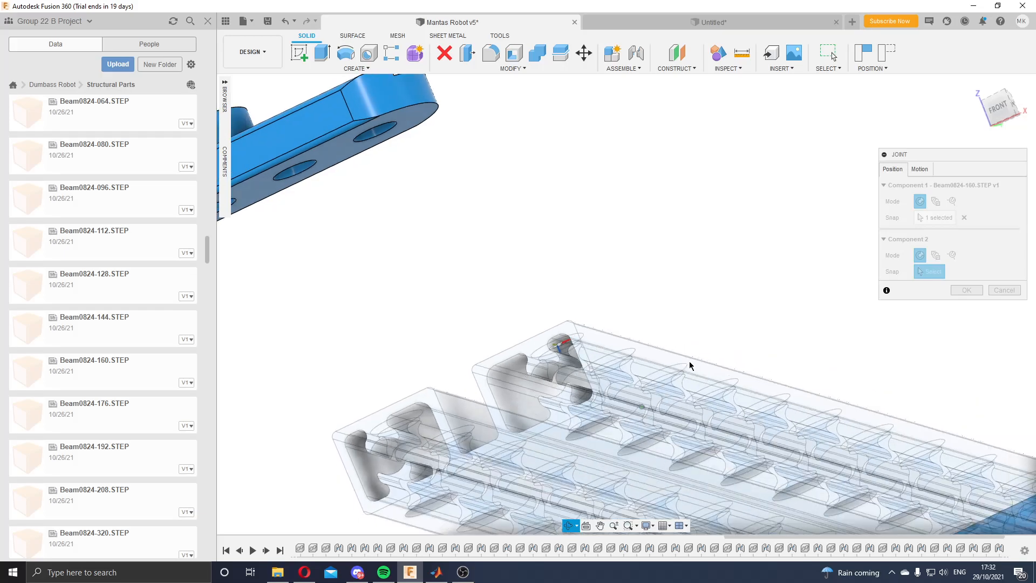
{"action": "left_click", "coordinate": [391, 144]}
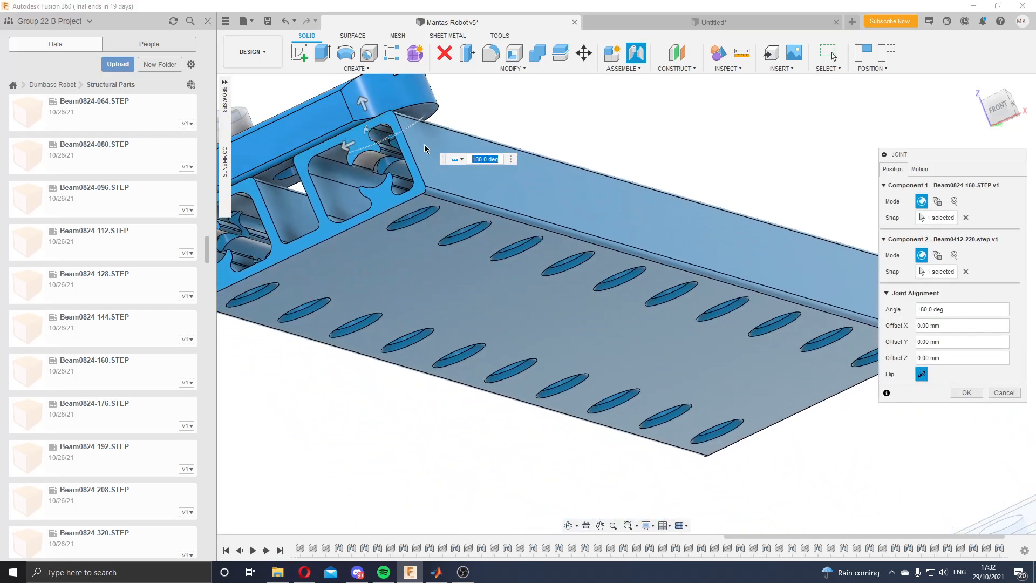
{"action": "middle_click_drag", "start_coordinate": [608, 141], "coordinate": [640, 208], "text": "shift"}
{"action": "scroll", "coordinate": [710, 398], "scroll_direction": "down", "scroll_amount": 8}
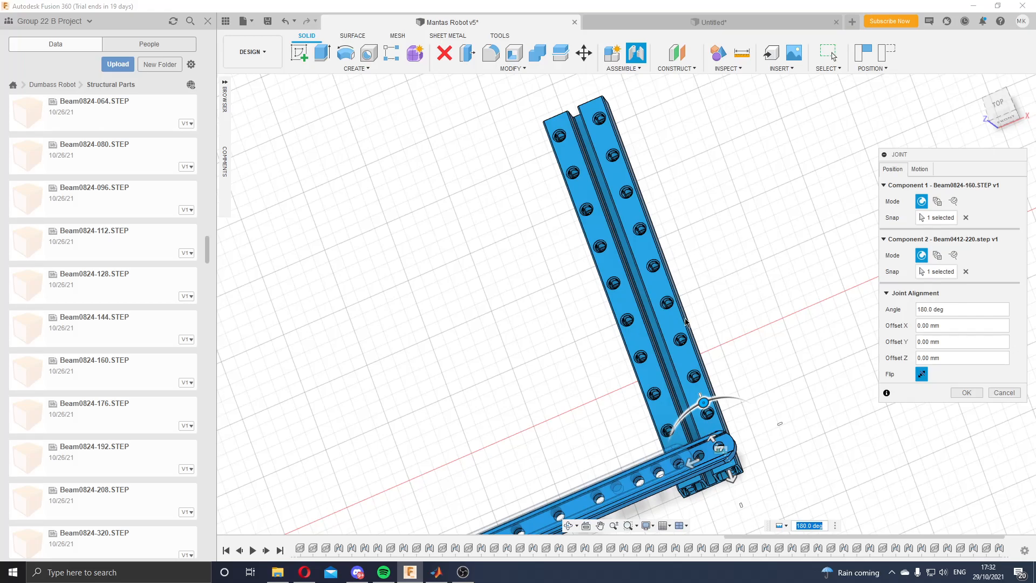
Step: Toggle the joint's flip direction back and forth to compare both beam orientations
{"action": "left_click", "coordinate": [922, 373]}
{"action": "left_click", "coordinate": [922, 374]}
{"action": "left_click", "coordinate": [921, 374]}
{"action": "left_click", "coordinate": [922, 374]}
{"action": "left_click", "coordinate": [922, 374]}
{"action": "left_click", "coordinate": [922, 374]}
Step: Try a 6 mm X offset for the joint and clear it again
{"action": "key", "text": "BackSpace"}
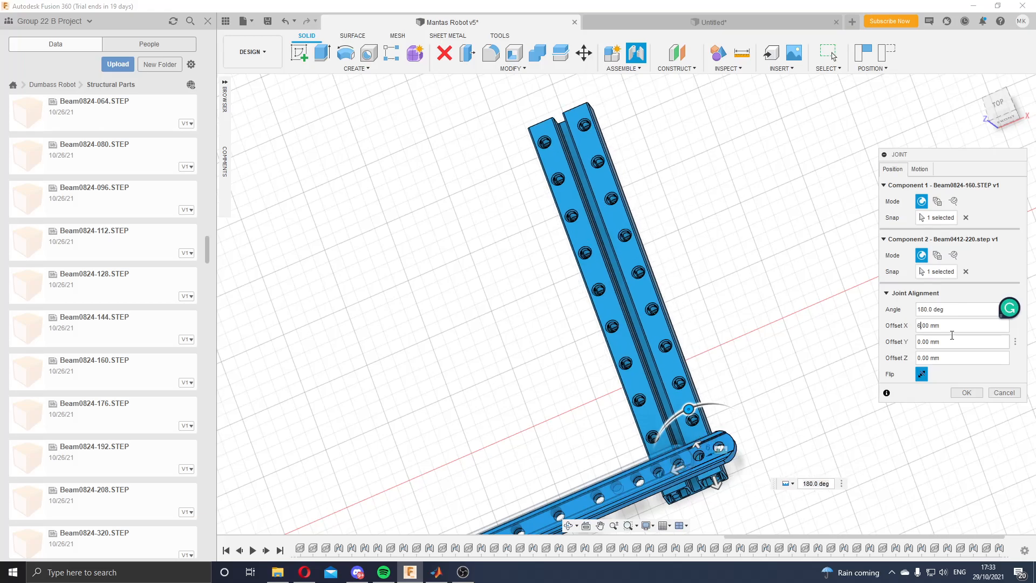
{"action": "key", "text": "BackSpace"}
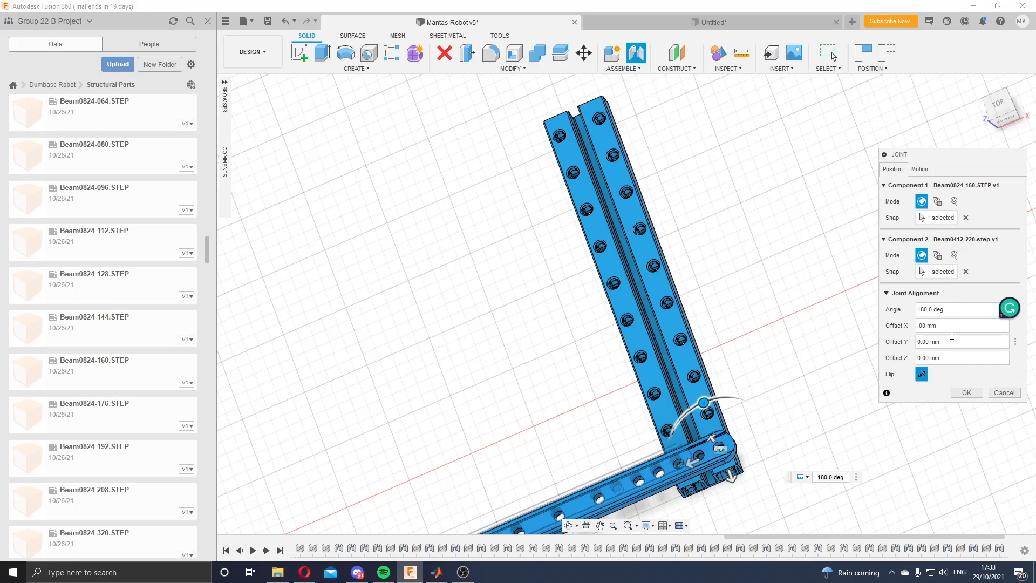
{"action": "type", "text": "6"}
{"action": "key", "text": "BackSpace"}
Step: Try rotating Beam0824-160 about the joint, bring it back to 180 degrees, and create the joint
{"action": "middle_click_drag", "start_coordinate": [840, 420], "coordinate": [773, 461], "text": "shift"}
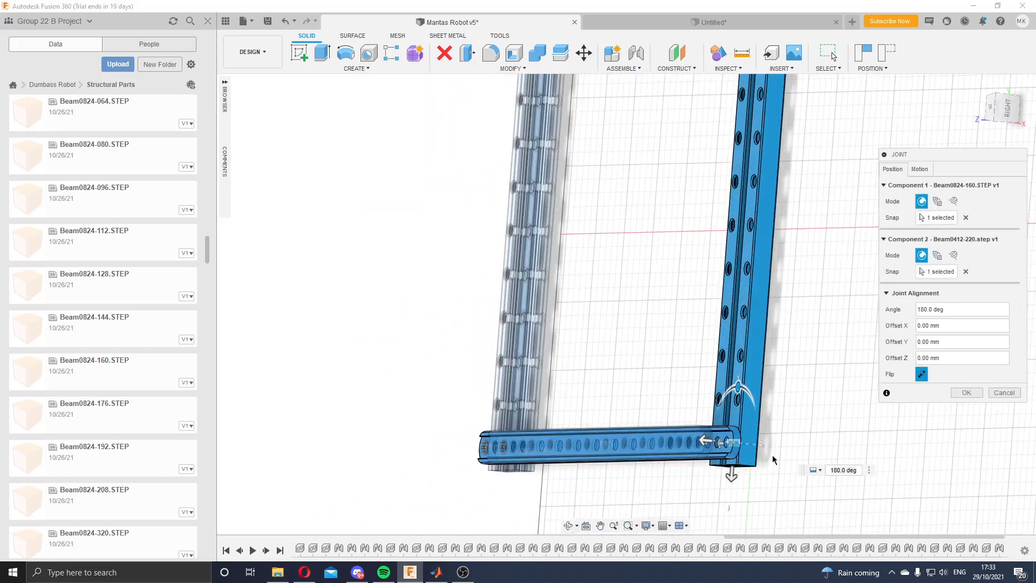
{"action": "left_click_drag", "start_coordinate": [738, 386], "coordinate": [778, 397]}
{"action": "left_click", "coordinate": [966, 393]}
{"action": "left_click_drag", "start_coordinate": [736, 387], "coordinate": [737, 388]}
{"action": "left_click", "coordinate": [965, 393]}
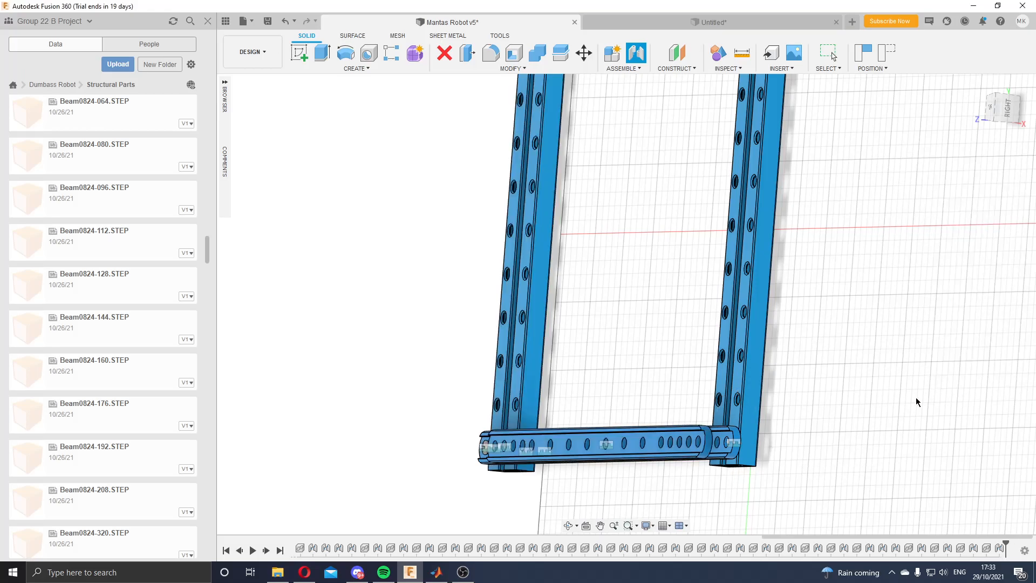
{"action": "middle_click_drag", "start_coordinate": [738, 445], "coordinate": [754, 402], "text": "shift"}
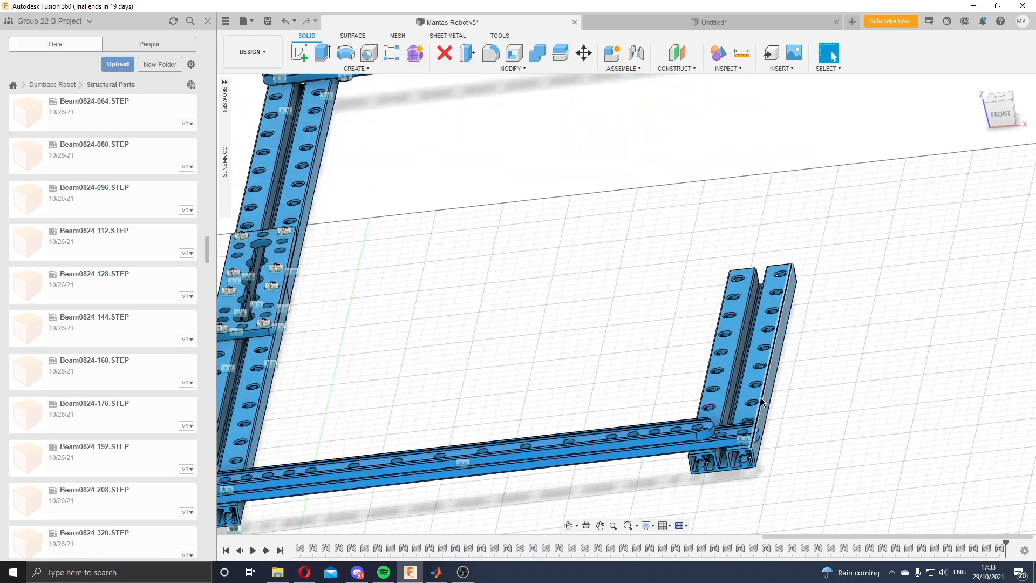
{"action": "scroll", "coordinate": [799, 415], "scroll_direction": "down", "scroll_amount": 3}
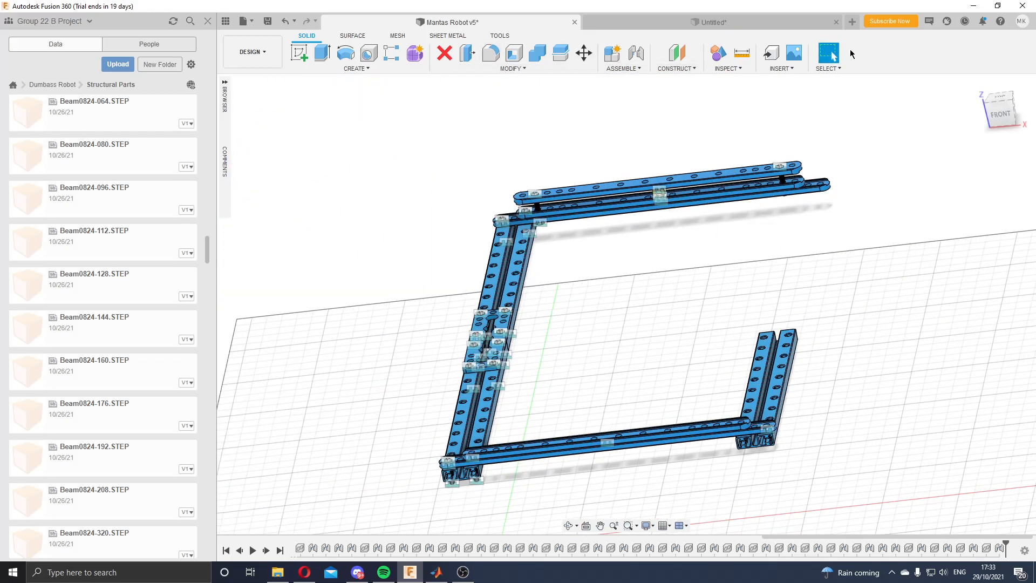
Step: Try to window-select the whole robot frame and move it with Move/Copy
{"action": "left_click_drag", "start_coordinate": [451, 167], "coordinate": [876, 508]}
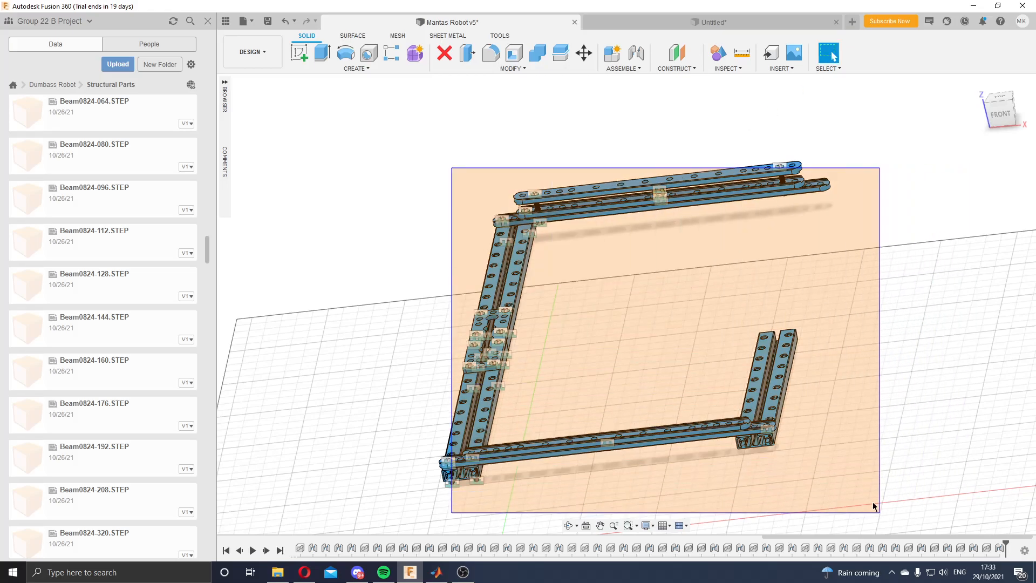
{"action": "left_click_drag", "start_coordinate": [620, 417], "coordinate": [620, 416]}
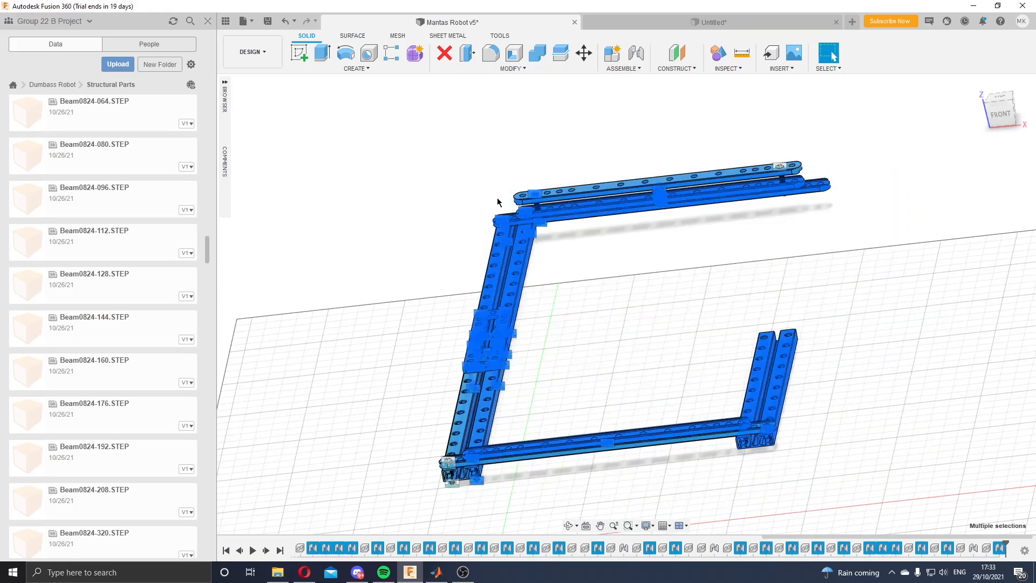
{"action": "left_click", "coordinate": [412, 117]}
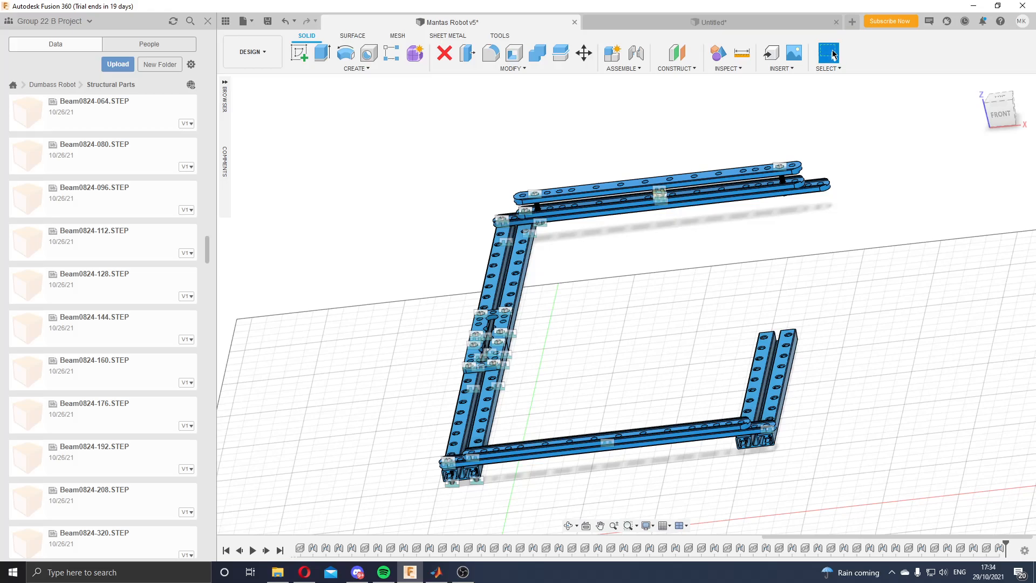
{"action": "left_click_drag", "start_coordinate": [402, 146], "coordinate": [864, 504]}
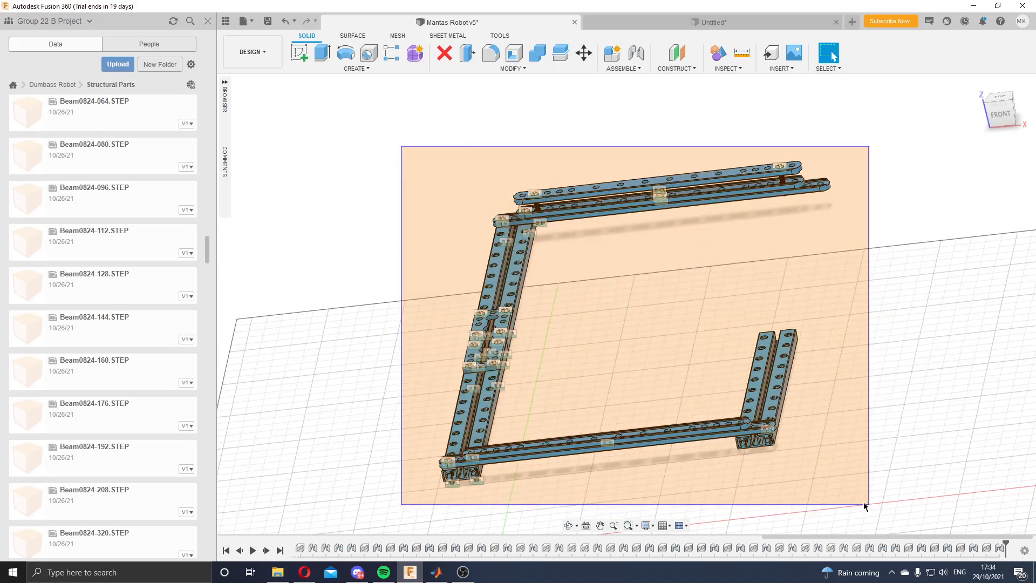
{"action": "left_click", "coordinate": [584, 53]}
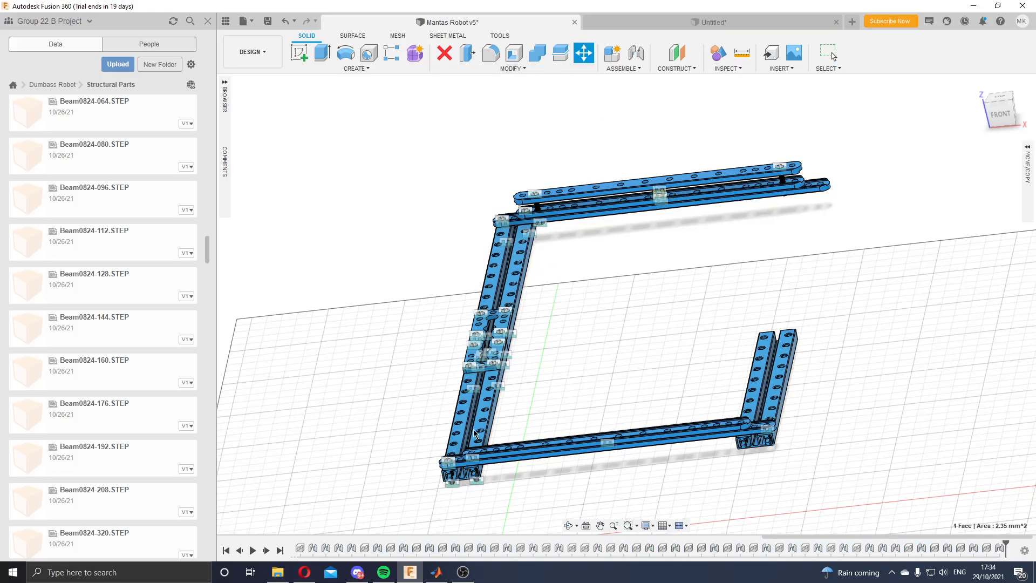
{"action": "left_click_drag", "start_coordinate": [456, 116], "coordinate": [824, 535]}
{"action": "left_click_drag", "start_coordinate": [398, 129], "coordinate": [876, 503]}
{"action": "scroll", "coordinate": [666, 479], "scroll_direction": "up", "scroll_amount": 2}
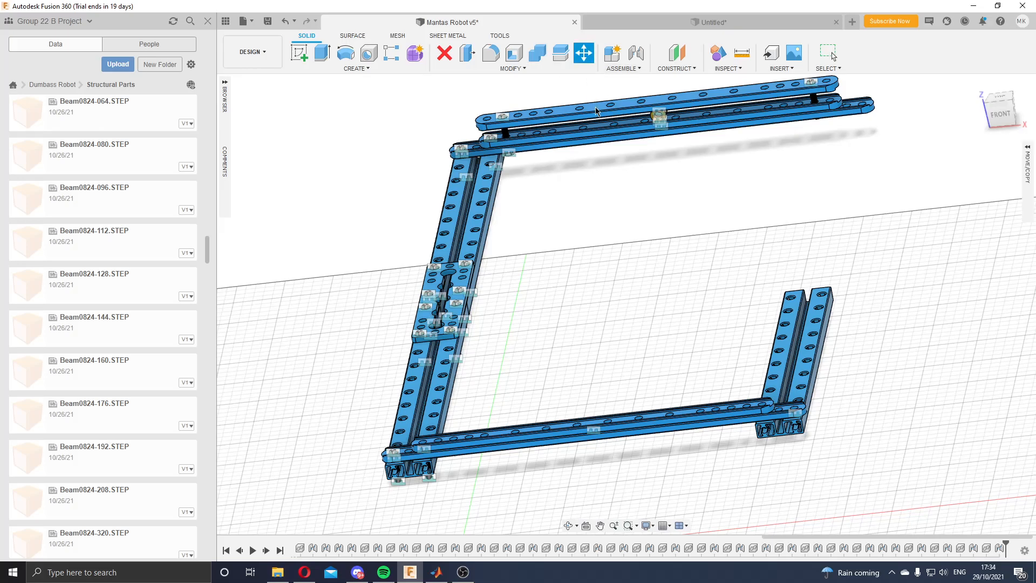
{"action": "scroll", "coordinate": [795, 235], "scroll_direction": "down", "scroll_amount": 2}
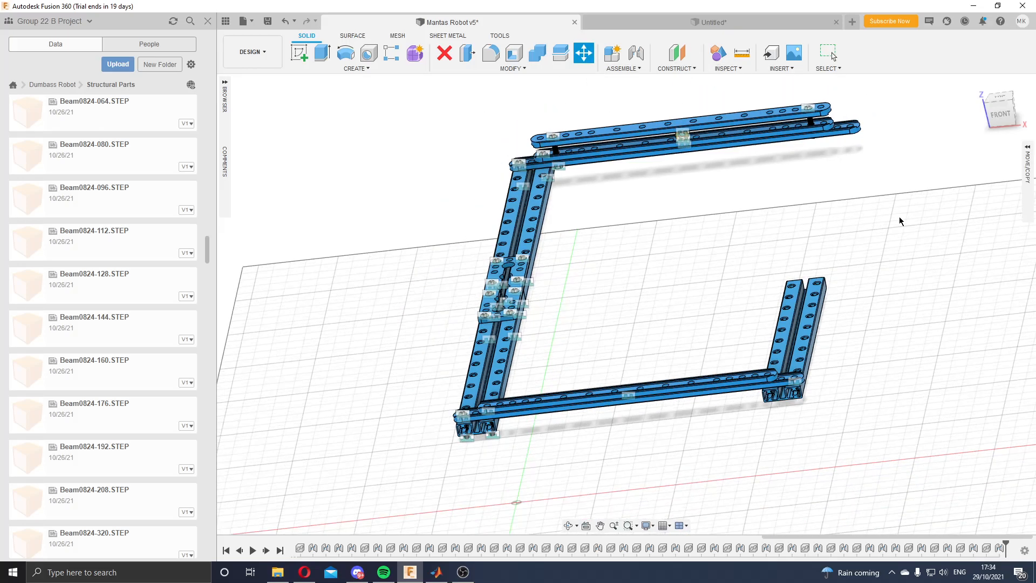
Step: Examine the joint markers on the brass spacer between the stacked side beams at the far end of the frame
{"action": "mouse_move", "coordinate": [831, 258]}
{"action": "middle_mouse_down", "text": "shift"}
{"action": "mouse_move", "coordinate": [843, 236]}
{"action": "mouse_move", "coordinate": [863, 266]}
{"action": "mouse_move", "coordinate": [890, 261]}
{"action": "mouse_move", "coordinate": [917, 275]}
{"action": "mouse_move", "coordinate": [869, 319]}
{"action": "mouse_move", "coordinate": [891, 284]}
{"action": "mouse_move", "coordinate": [893, 245]}
{"action": "mouse_move", "coordinate": [841, 247]}
{"action": "middle_mouse_up", "text": "shift"}
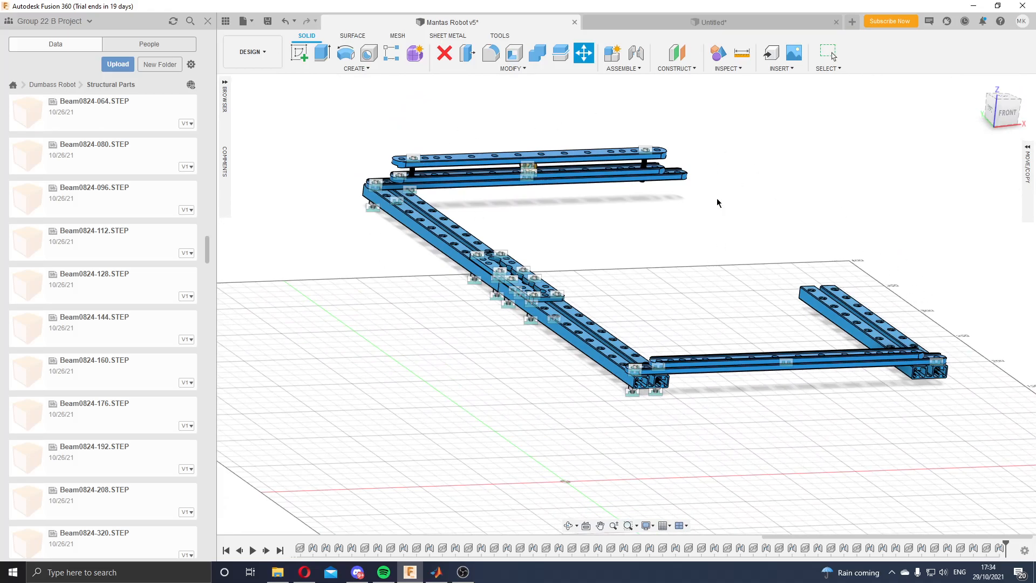
{"action": "scroll", "coordinate": [444, 131], "scroll_direction": "up", "scroll_amount": 10}
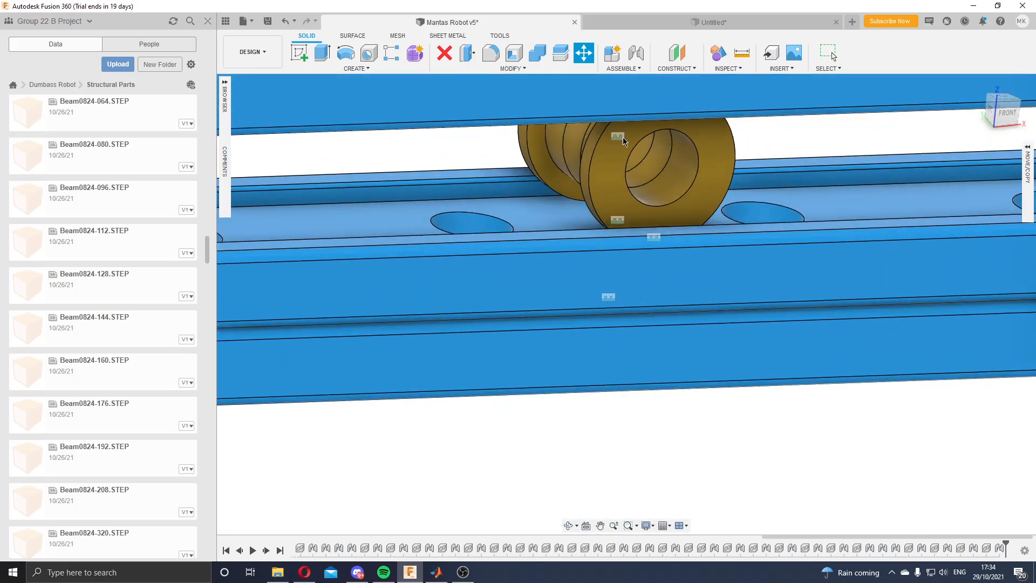
{"action": "right_click", "coordinate": [618, 137]}
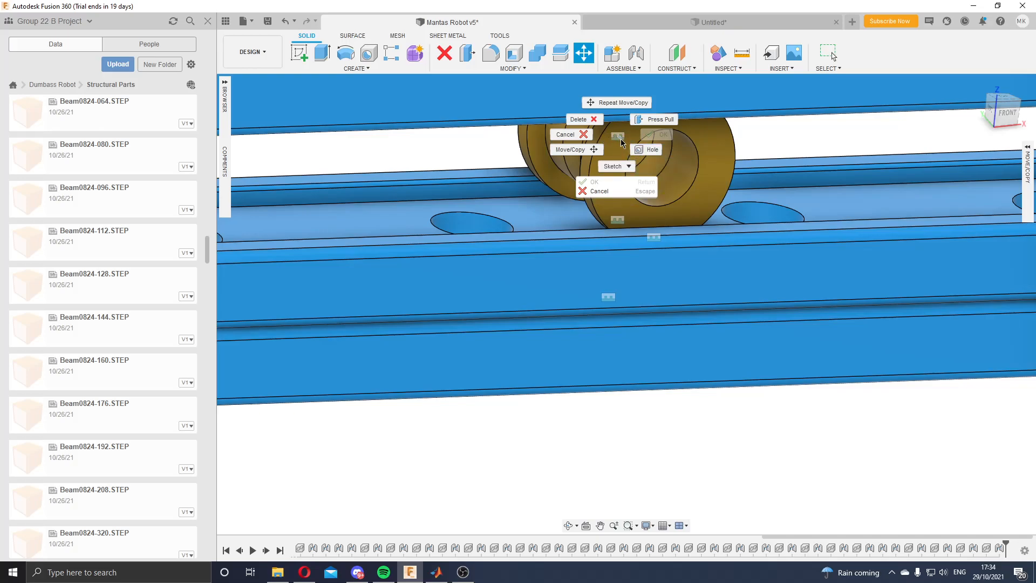
{"action": "left_click", "coordinate": [616, 138]}
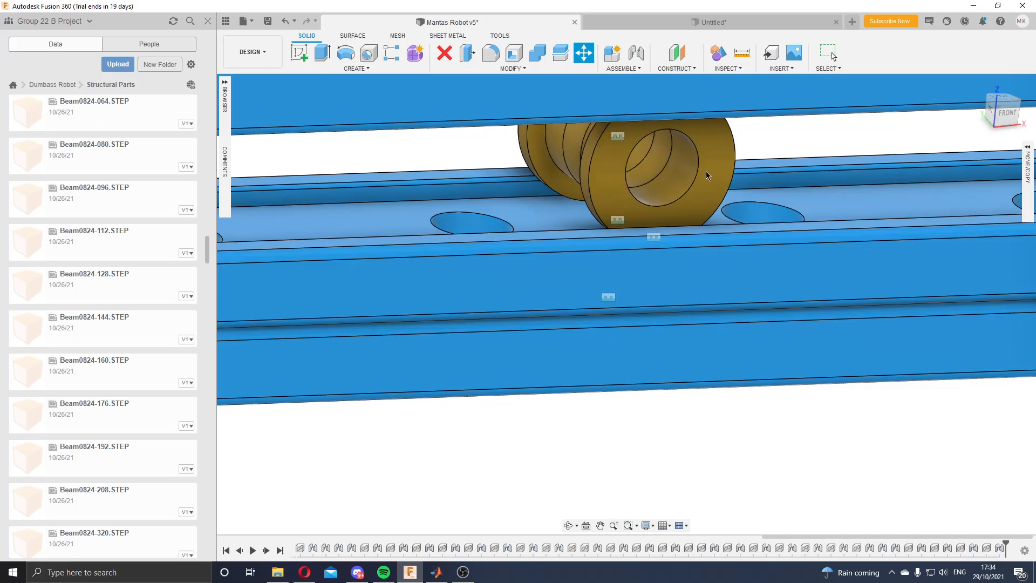
{"action": "scroll", "coordinate": [671, 176], "scroll_direction": "down", "scroll_amount": 6}
{"action": "scroll", "coordinate": [533, 217], "scroll_direction": "up", "scroll_amount": 3}
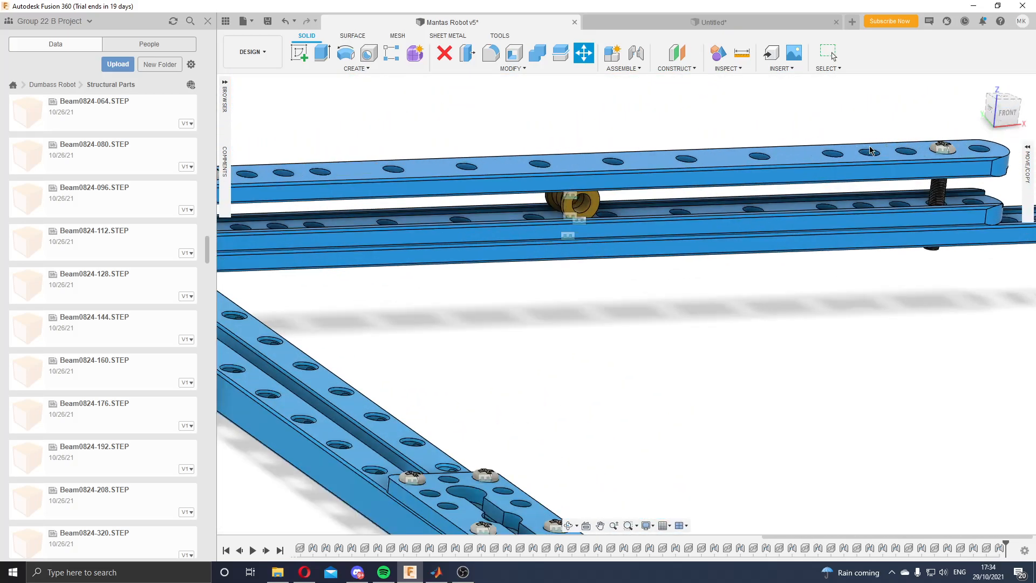
{"action": "scroll", "coordinate": [533, 212], "scroll_direction": "up", "scroll_amount": 2}
{"action": "scroll", "coordinate": [538, 212], "scroll_direction": "down", "scroll_amount": 4}
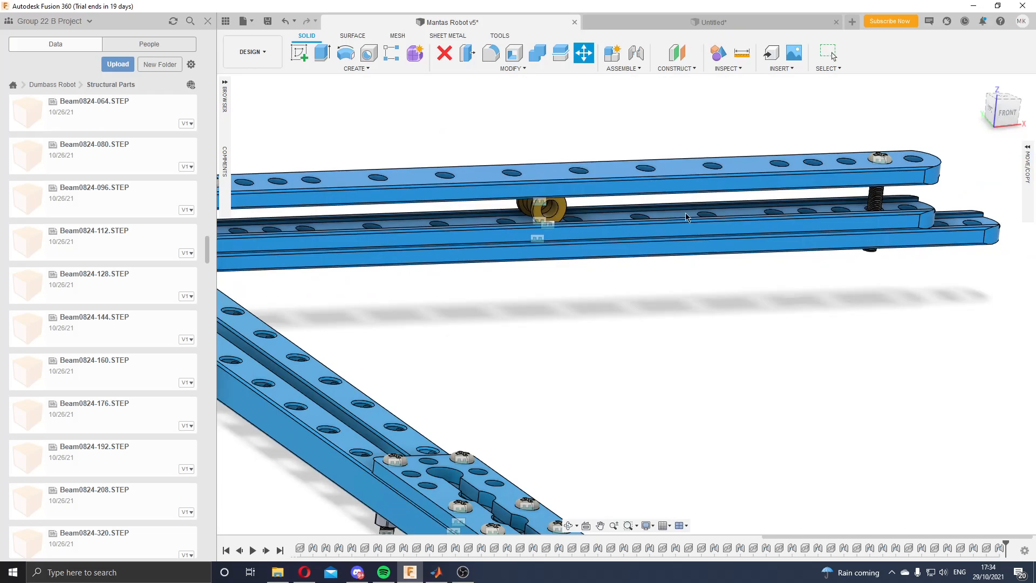
{"action": "scroll", "coordinate": [531, 211], "scroll_direction": "up", "scroll_amount": 5}
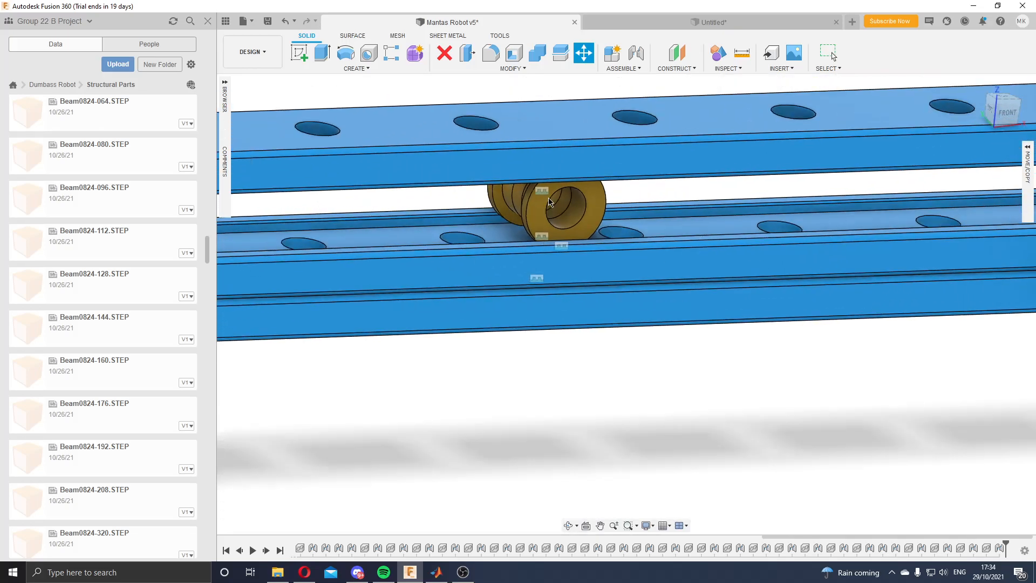
{"action": "scroll", "coordinate": [538, 205], "scroll_direction": "down", "scroll_amount": 2}
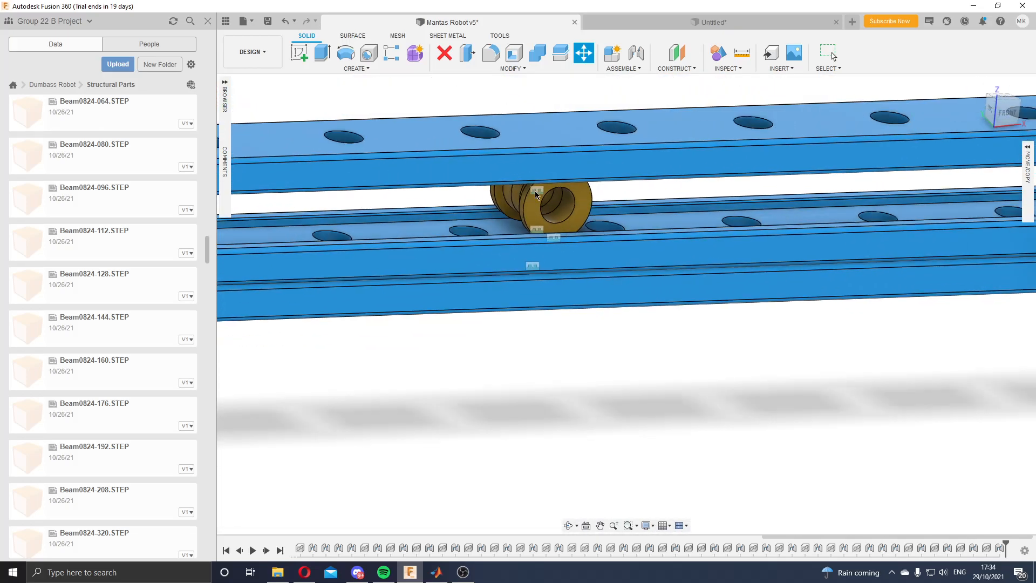
{"action": "scroll", "coordinate": [685, 211], "scroll_direction": "down", "scroll_amount": 3}
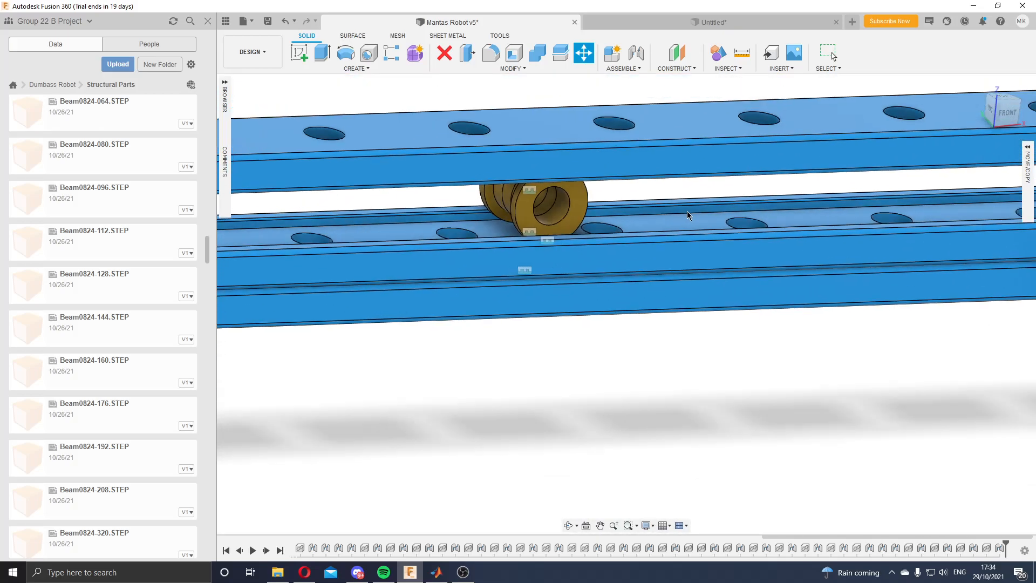
{"action": "scroll", "coordinate": [773, 197], "scroll_direction": "up", "scroll_amount": 5}
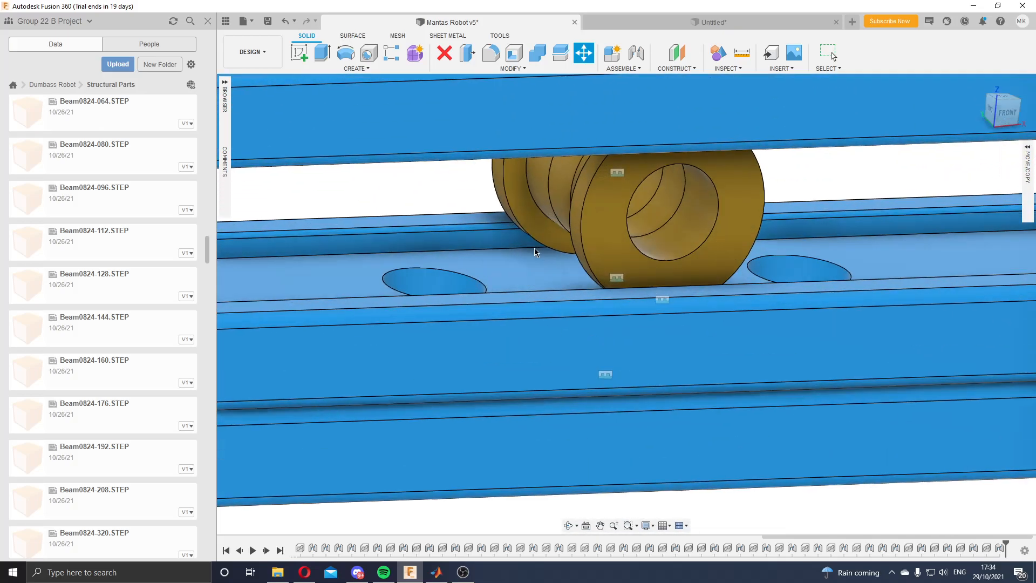
Step: Leave Move/Copy and close the Untitled motor document, keeping the Mantas Robot assembly open
{"action": "right_click", "coordinate": [626, 286]}
{"action": "key", "text": "Escape"}
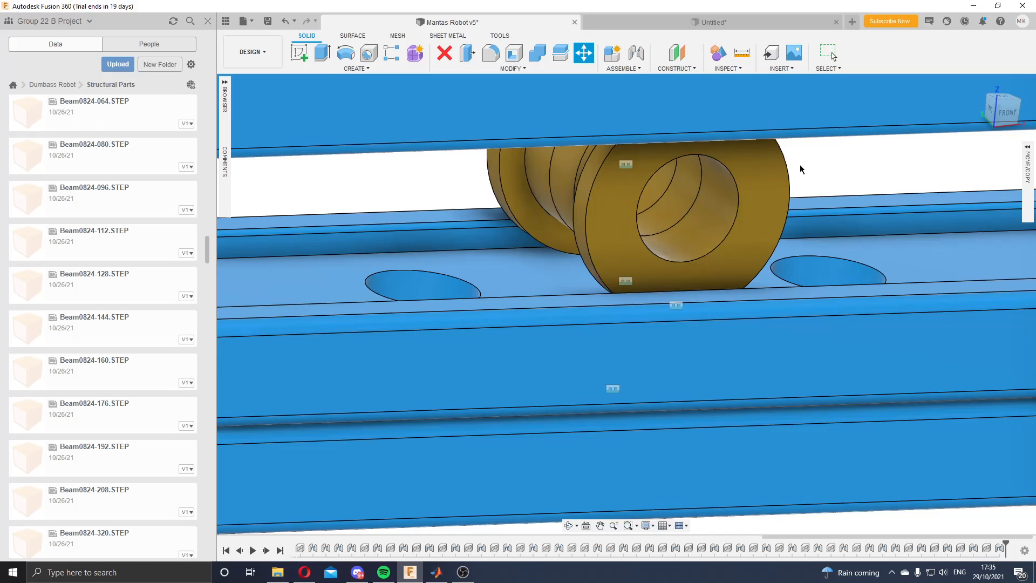
{"action": "left_click", "coordinate": [836, 22]}
{"action": "left_click", "coordinate": [514, 301]}
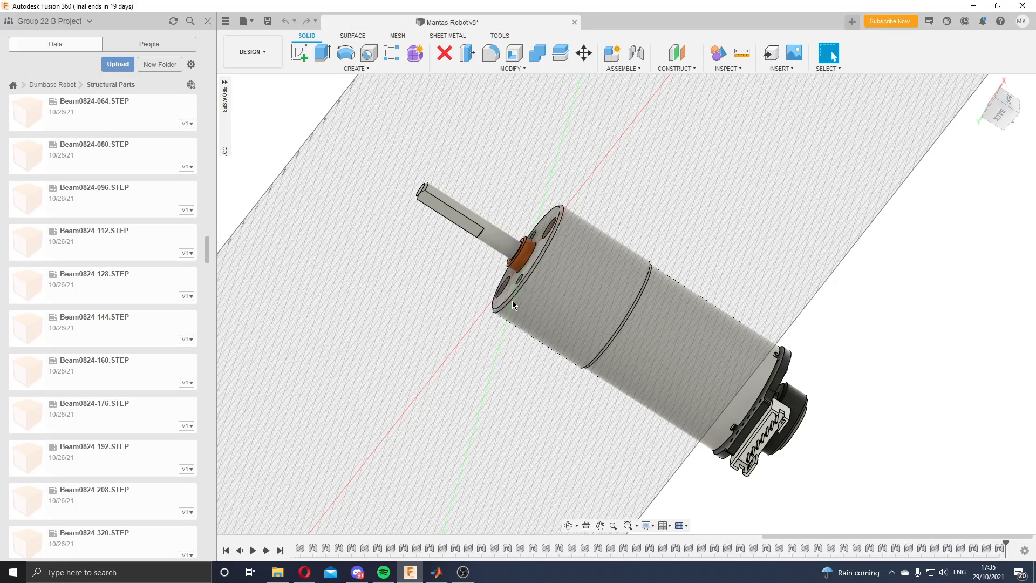
Step: Select the lower rigid joint marker on the brass spacer and review the edit, suppress and animate commands offered for it
{"action": "left_click", "coordinate": [627, 283]}
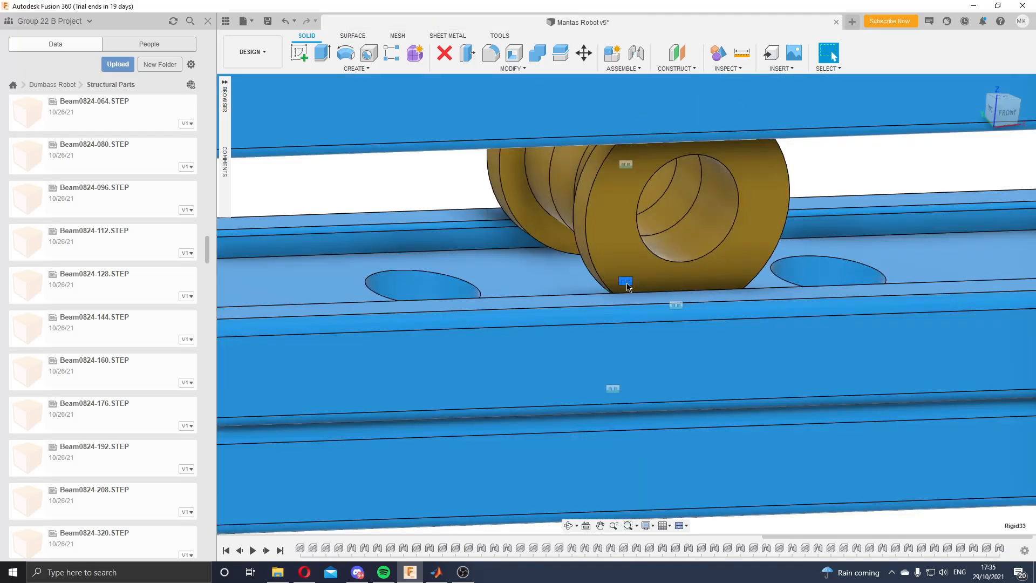
{"action": "right_click", "coordinate": [628, 286]}
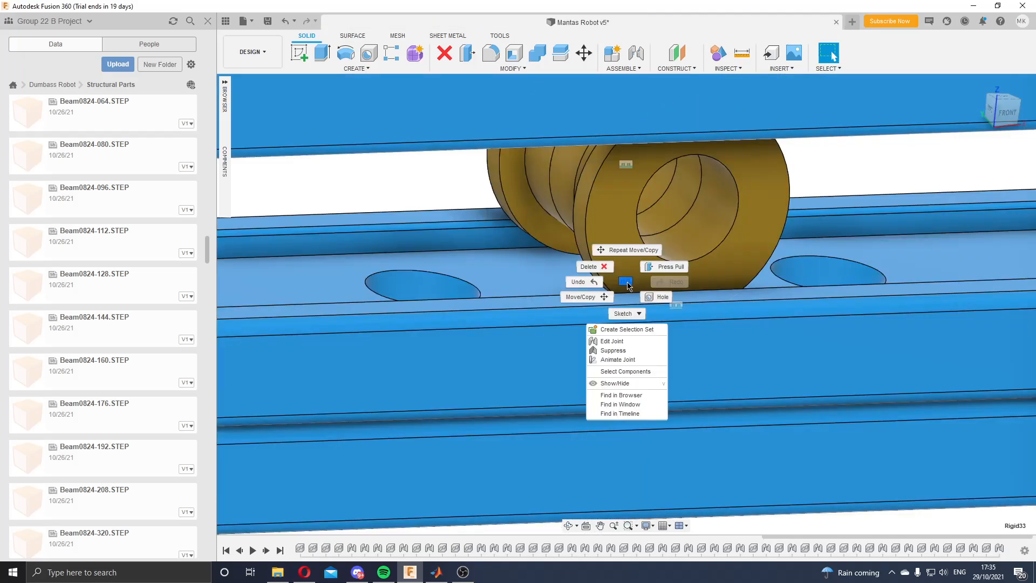
{"action": "left_click", "coordinate": [629, 286]}
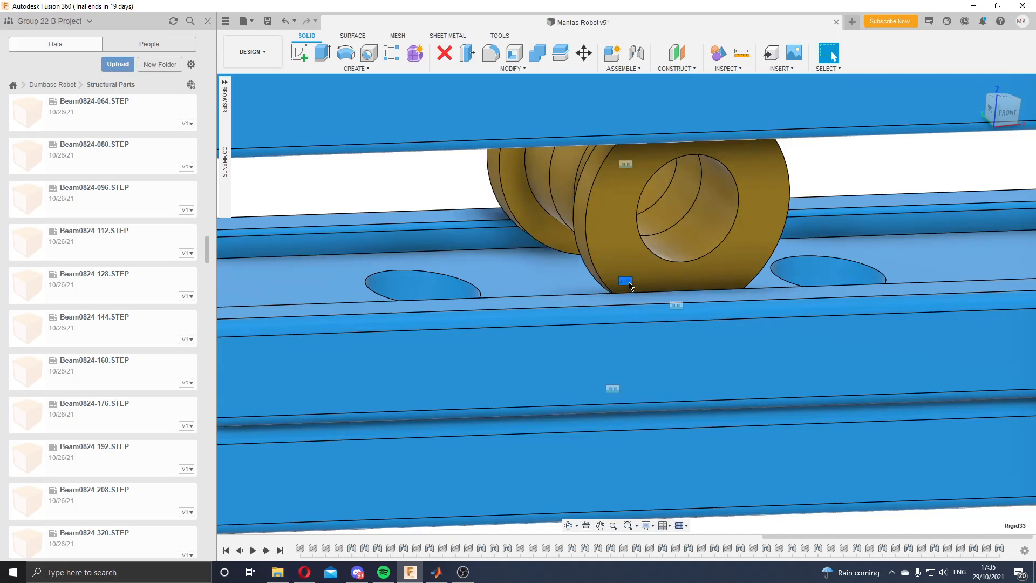
{"action": "right_click", "coordinate": [628, 286]}
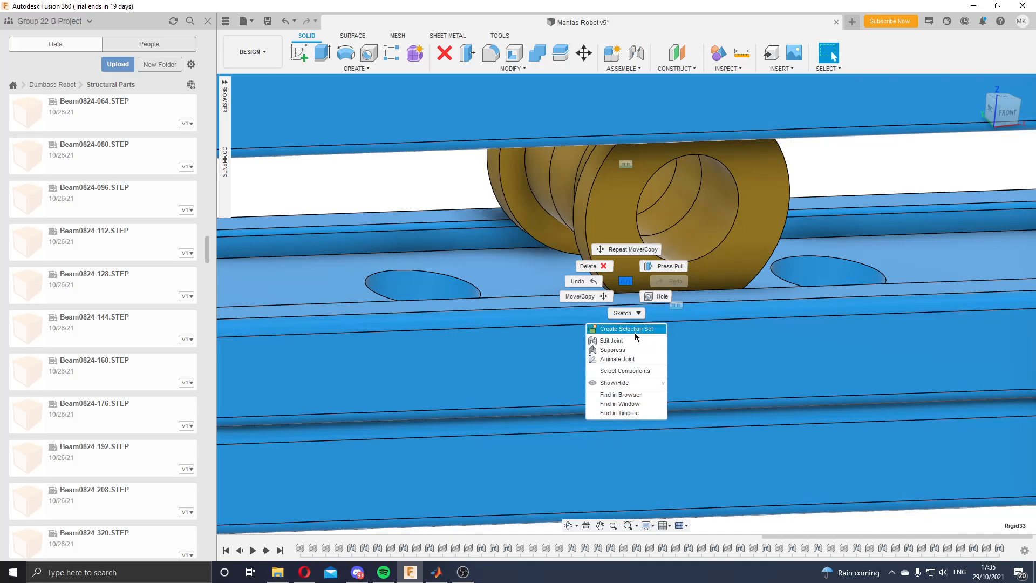
{"action": "left_click", "coordinate": [720, 335]}
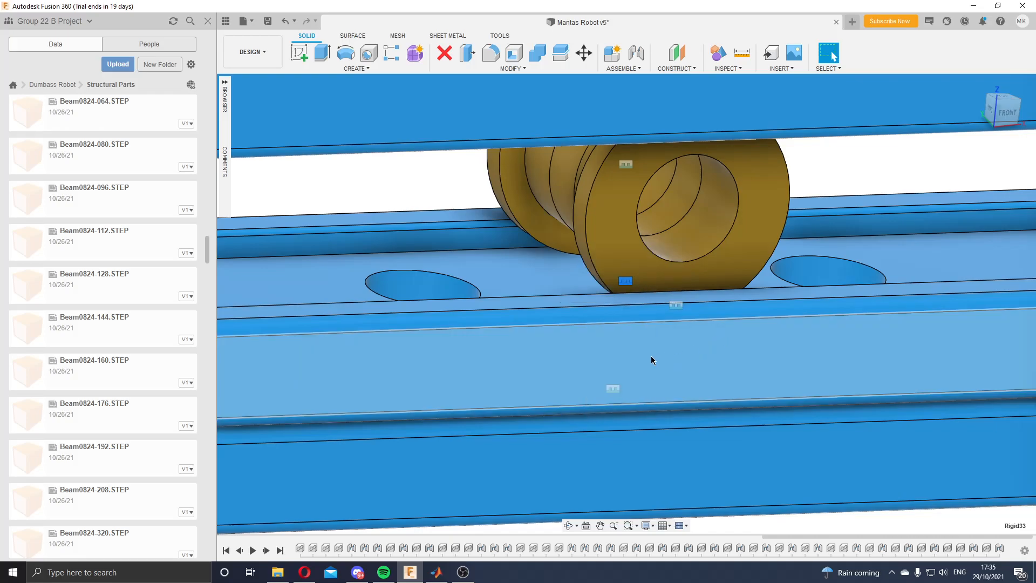
Step: Examine the robot frame from the front and at an angle, including the plate connection and the corner with the short double beams
{"action": "scroll", "coordinate": [651, 353], "scroll_direction": "down", "scroll_amount": 3}
{"action": "scroll", "coordinate": [658, 345], "scroll_direction": "down", "scroll_amount": 6}
{"action": "scroll", "coordinate": [928, 496], "scroll_direction": "up", "scroll_amount": 3}
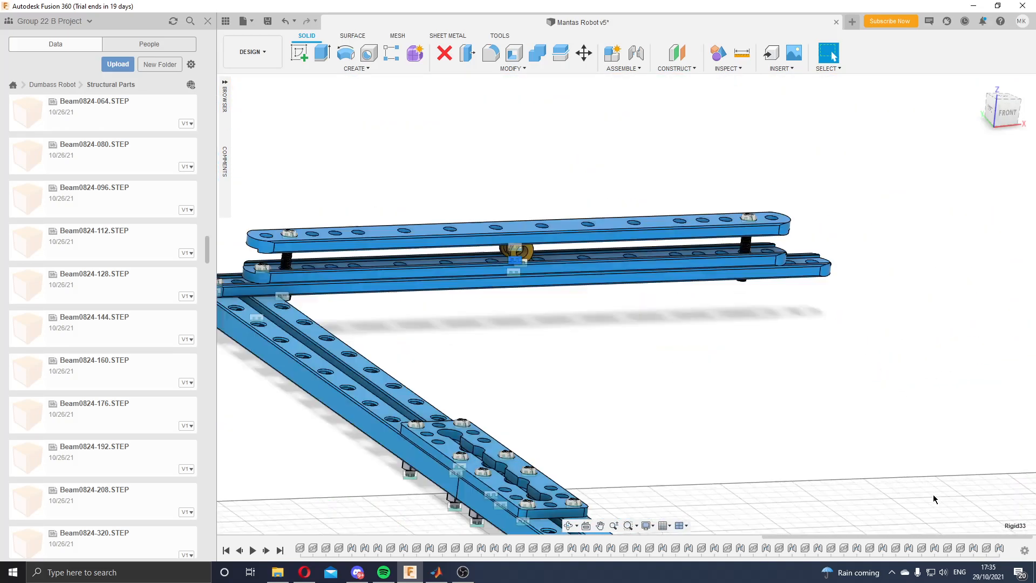
{"action": "scroll", "coordinate": [923, 488], "scroll_direction": "down", "scroll_amount": 3}
{"action": "scroll", "coordinate": [909, 465], "scroll_direction": "up", "scroll_amount": 6}
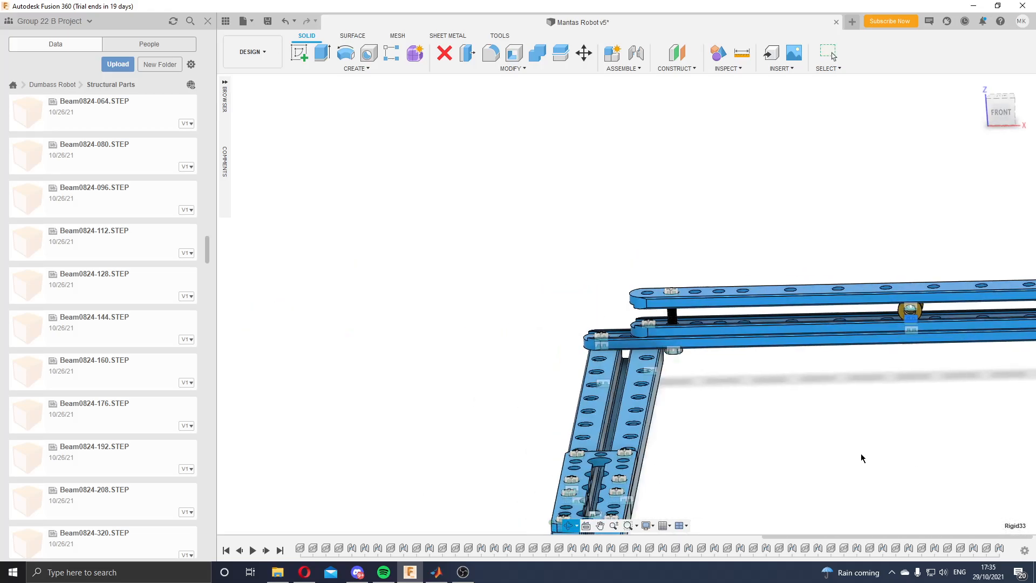
{"action": "scroll", "coordinate": [845, 453], "scroll_direction": "down", "scroll_amount": 3}
{"action": "scroll", "coordinate": [947, 505], "scroll_direction": "up", "scroll_amount": 3}
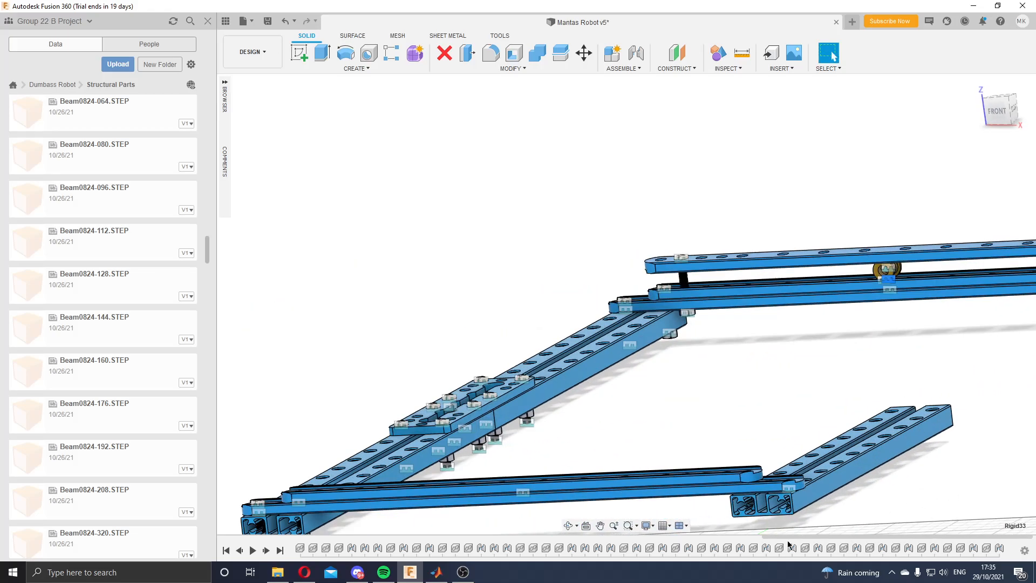
{"action": "left_click", "coordinate": [997, 111]}
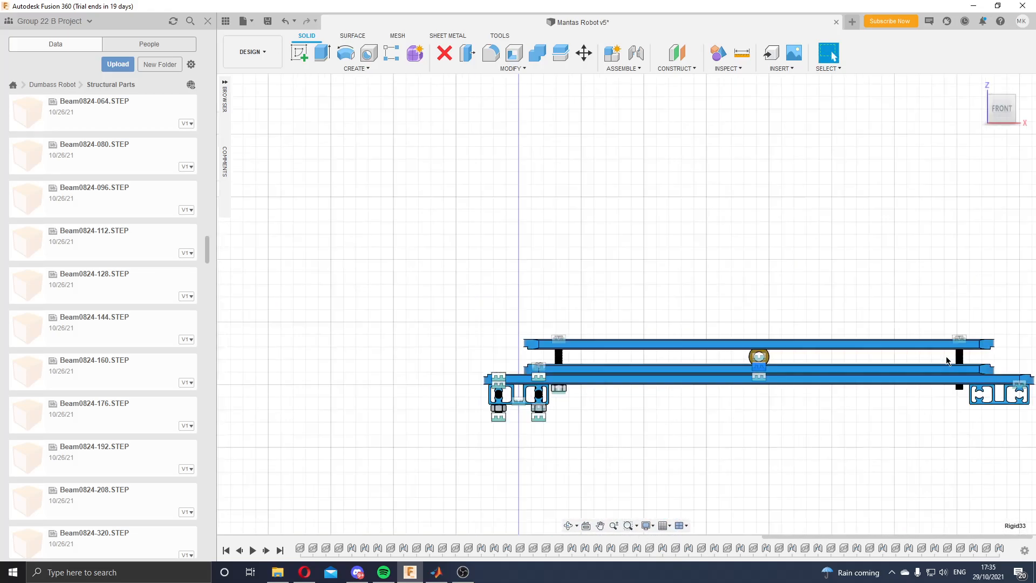
{"action": "scroll", "coordinate": [953, 354], "scroll_direction": "up", "scroll_amount": 3}
{"action": "scroll", "coordinate": [940, 341], "scroll_direction": "down", "scroll_amount": 4}
{"action": "middle_click_drag", "start_coordinate": [898, 257], "coordinate": [906, 277], "text": "shift"}
{"action": "scroll", "coordinate": [911, 434], "scroll_direction": "up", "scroll_amount": 2}
{"action": "scroll", "coordinate": [958, 485], "scroll_direction": "down", "scroll_amount": 4}
{"action": "scroll", "coordinate": [969, 529], "scroll_direction": "up", "scroll_amount": 2}
{"action": "scroll", "coordinate": [969, 529], "scroll_direction": "up", "scroll_amount": 5}
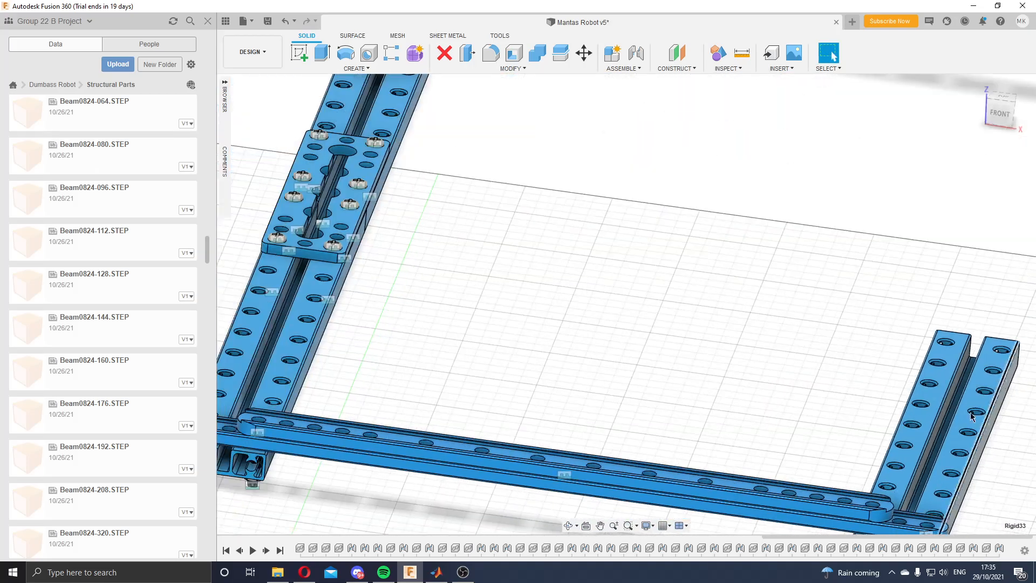
{"action": "middle_click_drag", "start_coordinate": [917, 344], "coordinate": [862, 323], "text": "shift"}
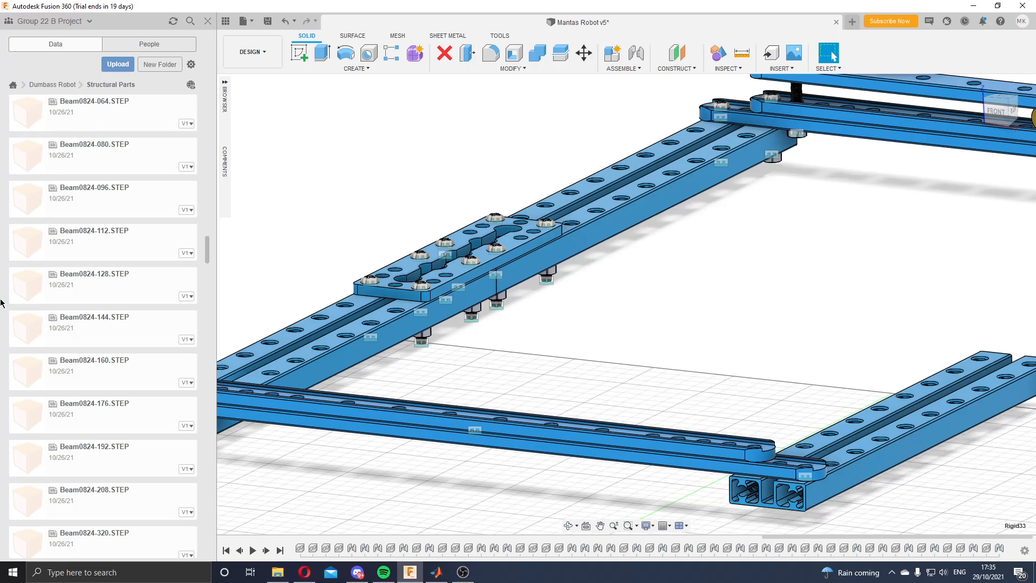
Step: Open the Fasteners folder of the Dumbass Robot folder and find the M3X16, M3X20 and M3X25 screws
{"action": "left_click", "coordinate": [54, 85]}
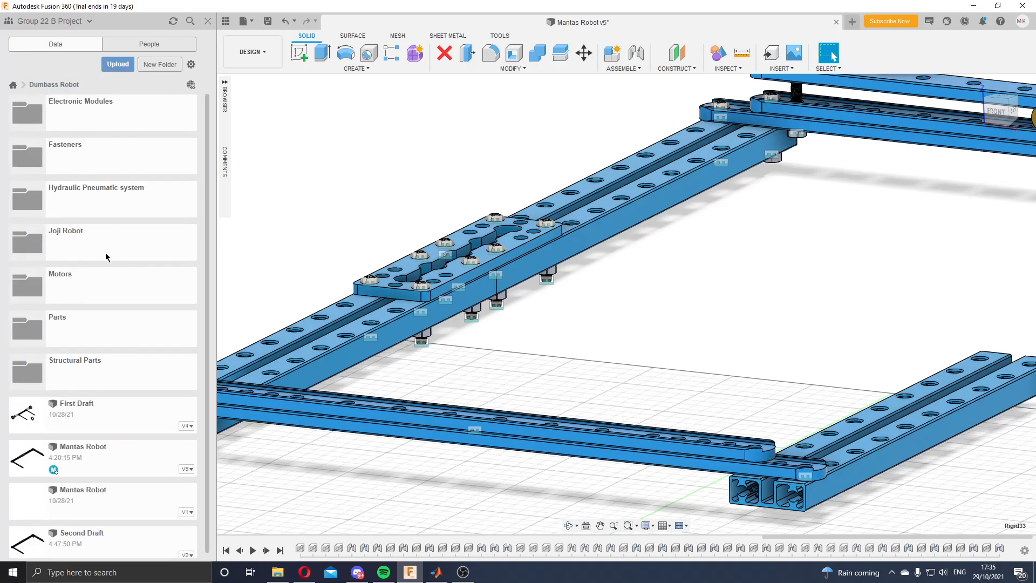
{"action": "left_click", "coordinate": [74, 162]}
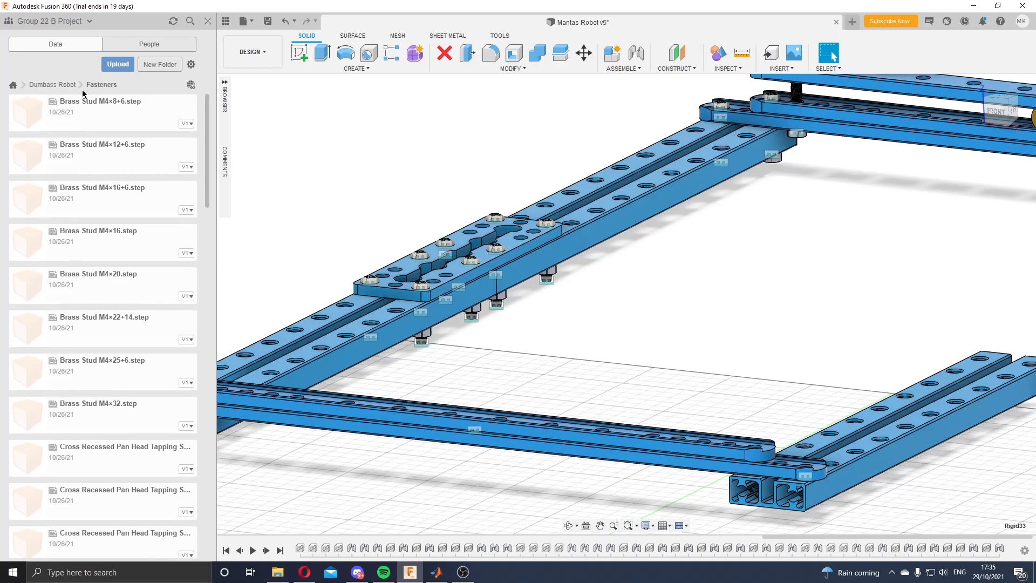
{"action": "scroll", "coordinate": [74, 200], "scroll_direction": "down", "scroll_amount": 15}
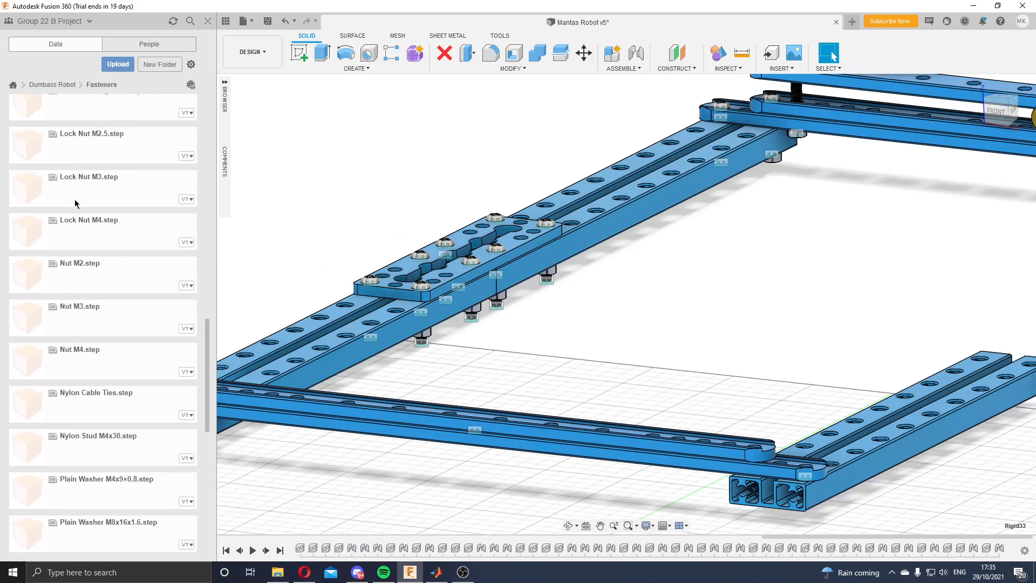
{"action": "scroll", "coordinate": [102, 158], "scroll_direction": "down", "scroll_amount": 5}
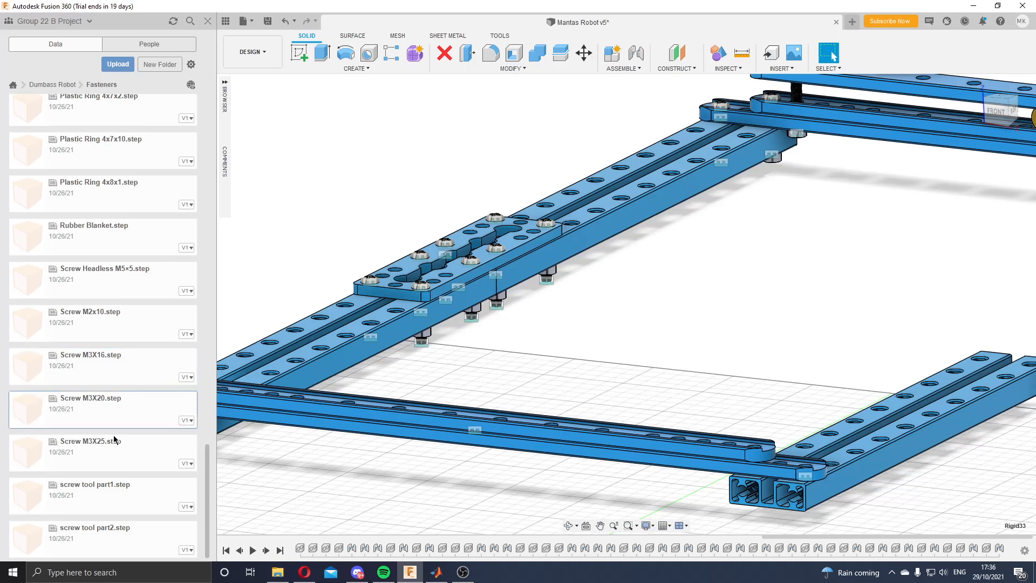
{"action": "scroll", "coordinate": [460, 360], "scroll_direction": "up", "scroll_amount": 1}
{"action": "scroll", "coordinate": [465, 382], "scroll_direction": "down", "scroll_amount": 5}
{"action": "scroll", "coordinate": [464, 384], "scroll_direction": "up", "scroll_amount": 2}
Step: Try inserting the M3 screws of different lengths beside the frame, and undo the insertions
{"action": "left_click_drag", "start_coordinate": [135, 367], "coordinate": [365, 475]}
{"action": "left_click_drag", "start_coordinate": [122, 407], "coordinate": [473, 380]}
{"action": "left_click_drag", "start_coordinate": [120, 458], "coordinate": [471, 371]}
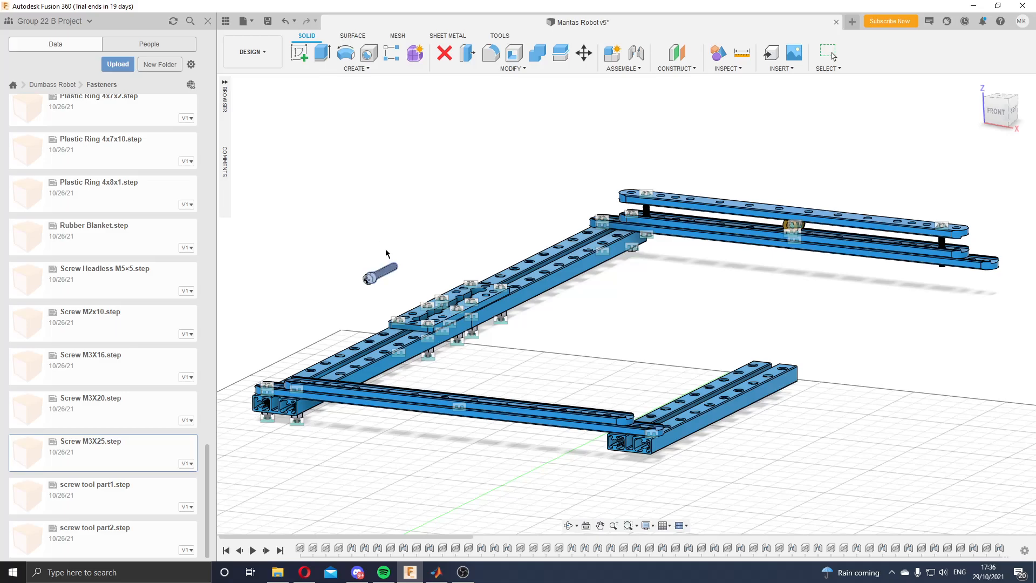
{"action": "middle_click_drag", "start_coordinate": [487, 304], "coordinate": [565, 291], "text": "shift"}
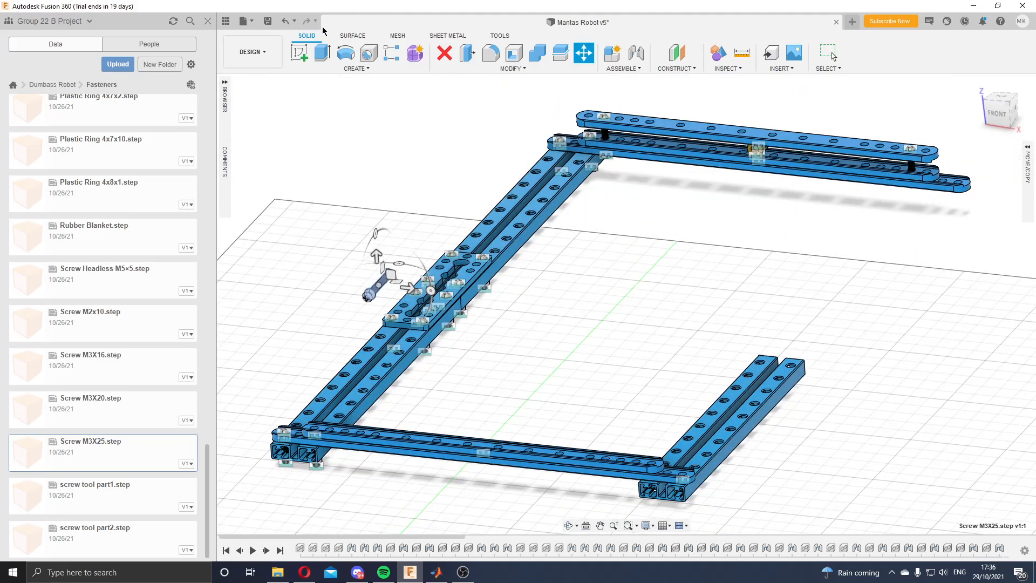
{"action": "left_click", "coordinate": [287, 23]}
{"action": "left_click", "coordinate": [287, 22]}
{"action": "left_click", "coordinate": [287, 23]}
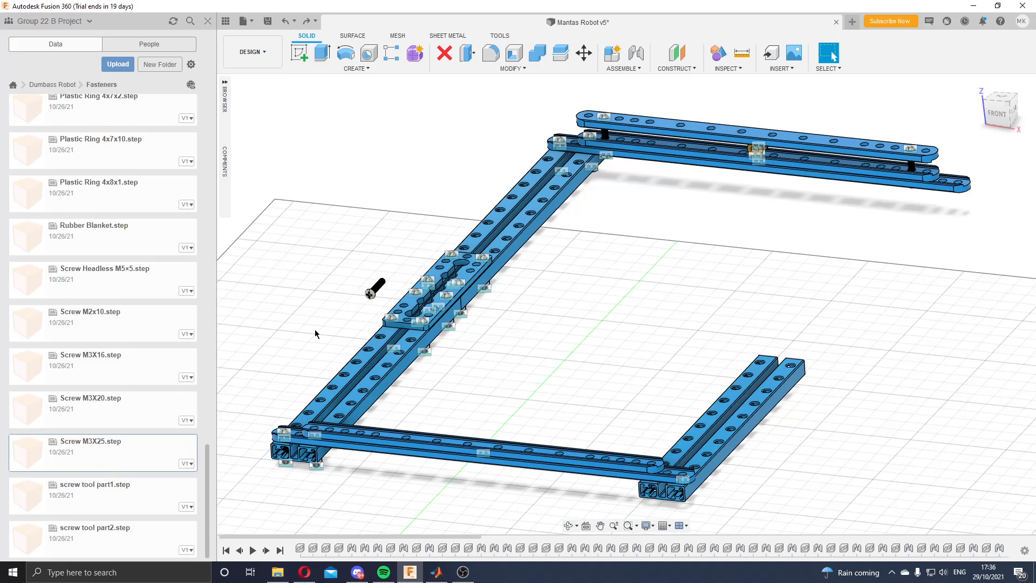
{"action": "left_click", "coordinate": [285, 21]}
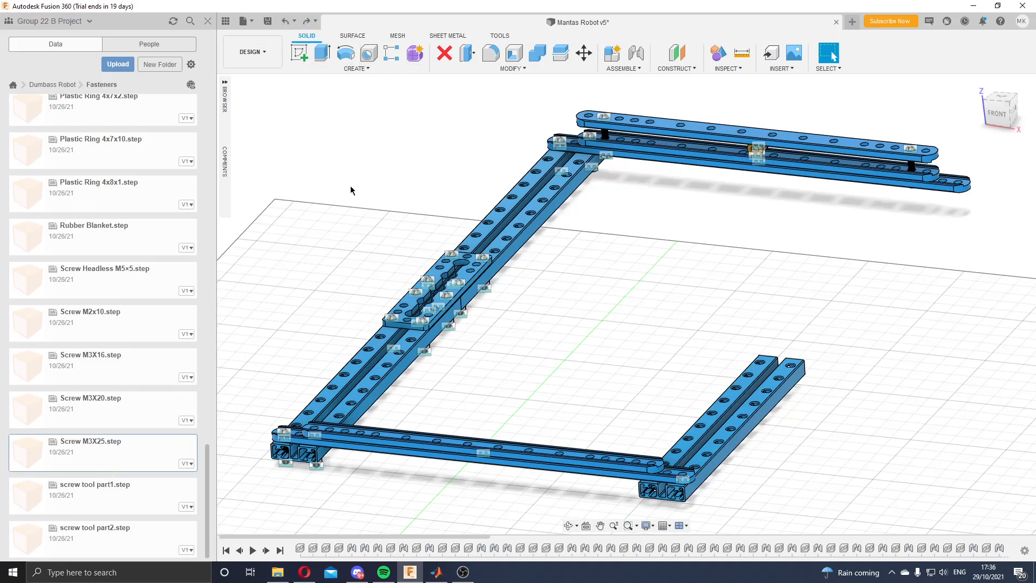
Step: Insert Screw M3X16, Screw M3X20 and Screw M3X25 side by side next to the long beams
{"action": "left_click_drag", "start_coordinate": [97, 396], "coordinate": [218, 398]}
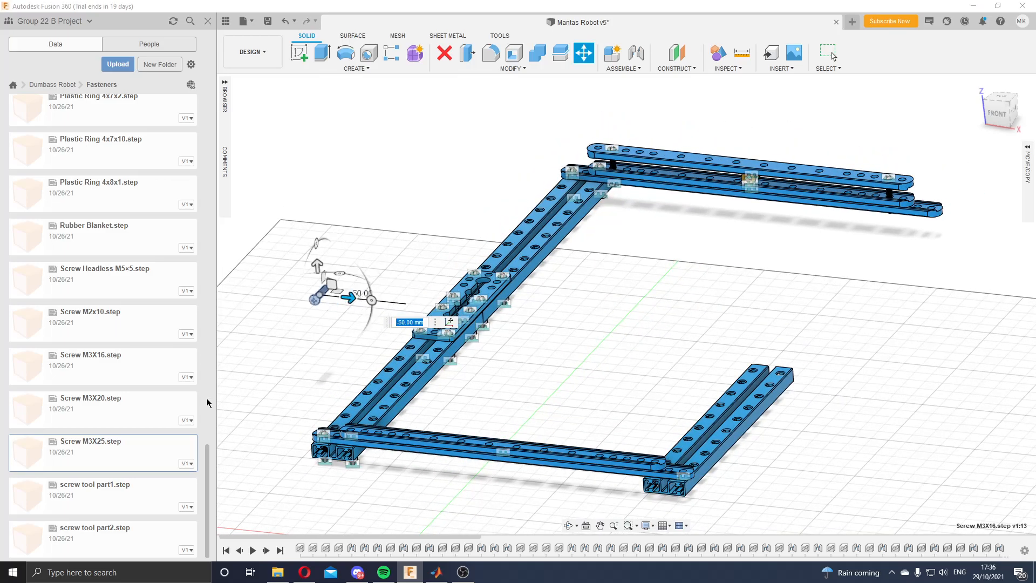
{"action": "left_click", "coordinate": [110, 416]}
{"action": "left_click_drag", "start_coordinate": [135, 413], "coordinate": [419, 308]}
{"action": "key", "text": "Return"}
{"action": "mouse_move", "coordinate": [442, 323]}
{"action": "middle_mouse_down", "text": "shift"}
{"action": "mouse_move", "coordinate": [438, 383]}
{"action": "mouse_move", "coordinate": [440, 320]}
{"action": "middle_mouse_up", "text": "shift"}
{"action": "left_click_drag", "start_coordinate": [129, 455], "coordinate": [371, 316]}
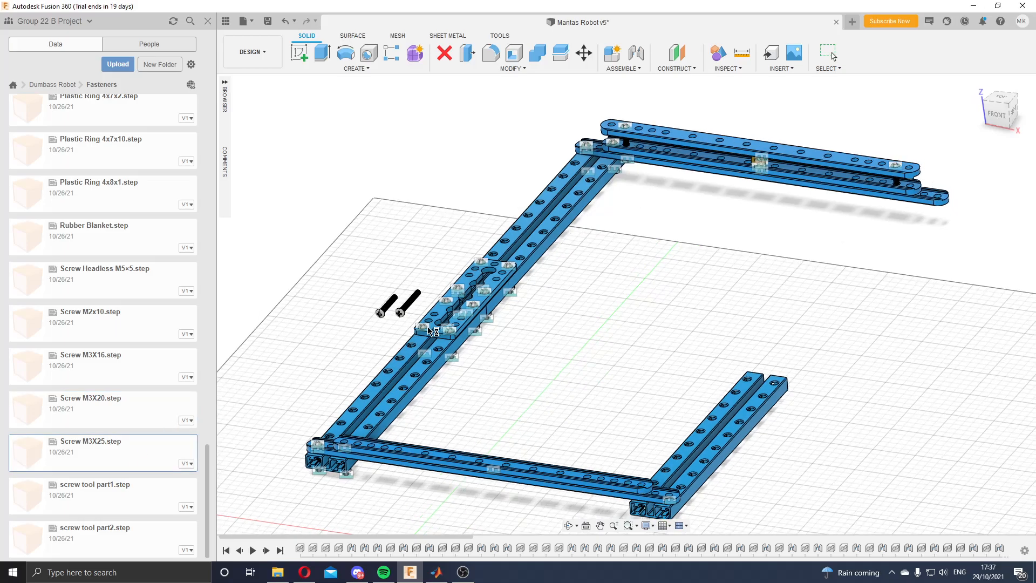
Step: Shift Screw M3X25 by -10 mm and compare the lengths of the three M3 screws from several angles
{"action": "left_click_drag", "start_coordinate": [456, 308], "coordinate": [425, 303]}
{"action": "middle_click_drag", "start_coordinate": [497, 229], "coordinate": [618, 302], "text": "shift"}
{"action": "left_click_drag", "start_coordinate": [415, 309], "coordinate": [409, 326]}
{"action": "scroll", "coordinate": [453, 343], "scroll_direction": "up", "scroll_amount": 3}
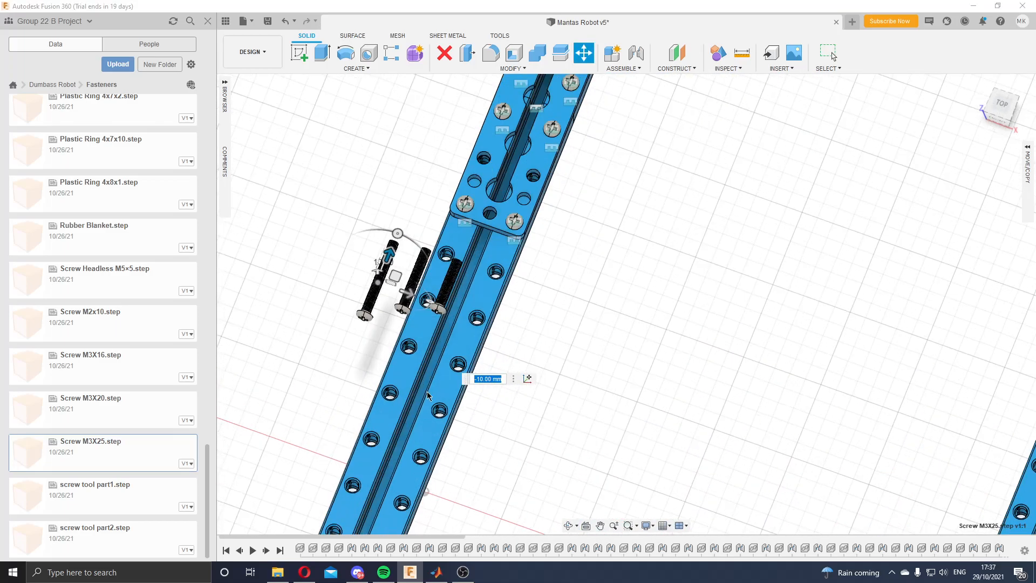
{"action": "scroll", "coordinate": [451, 343], "scroll_direction": "up", "scroll_amount": 3}
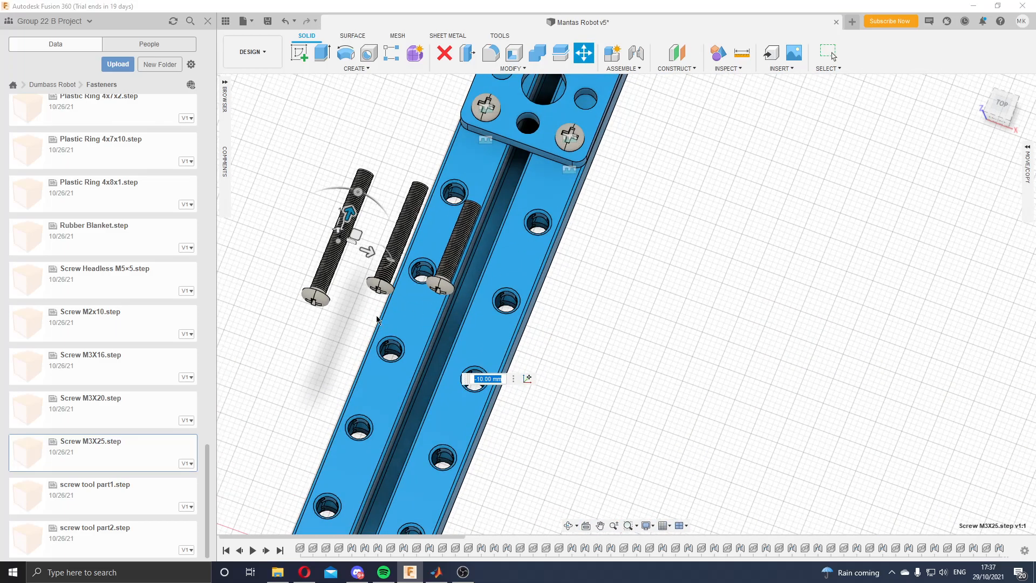
{"action": "scroll", "coordinate": [387, 153], "scroll_direction": "up", "scroll_amount": 2}
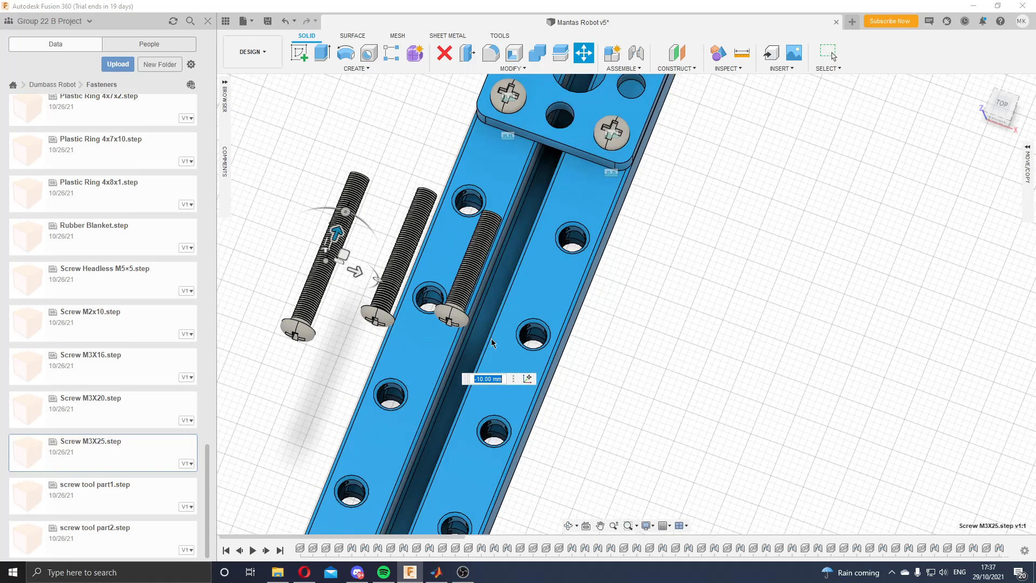
{"action": "middle_click_drag", "start_coordinate": [688, 412], "coordinate": [739, 320], "text": "shift"}
{"action": "scroll", "coordinate": [739, 319], "scroll_direction": "down", "scroll_amount": 4}
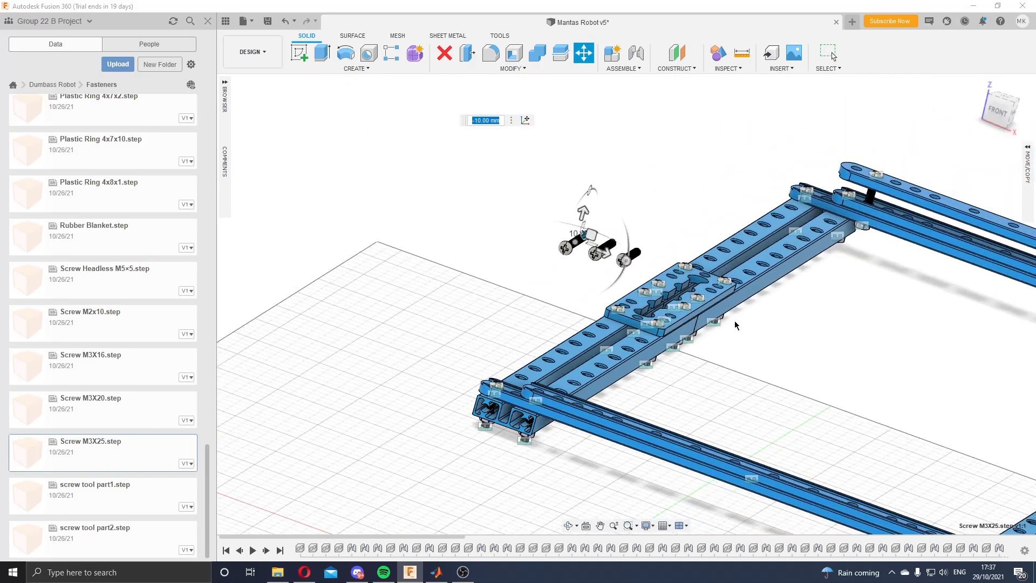
{"action": "scroll", "coordinate": [742, 326], "scroll_direction": "up", "scroll_amount": 2}
{"action": "middle_click_drag", "start_coordinate": [739, 256], "coordinate": [739, 488], "text": "shift"}
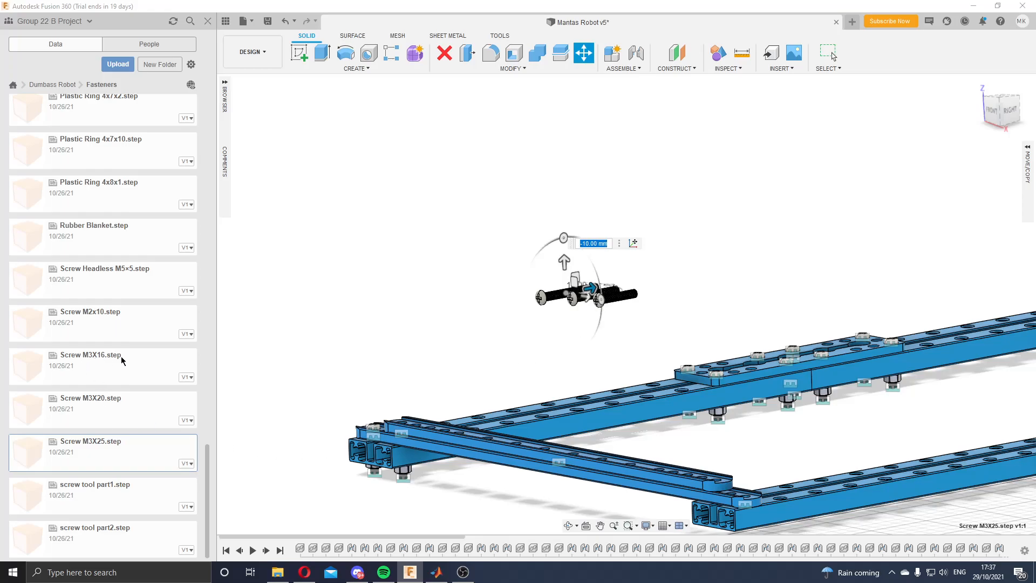
Step: Undo the screw moves and the insertion of the three comparison screws
{"action": "left_click", "coordinate": [285, 22]}
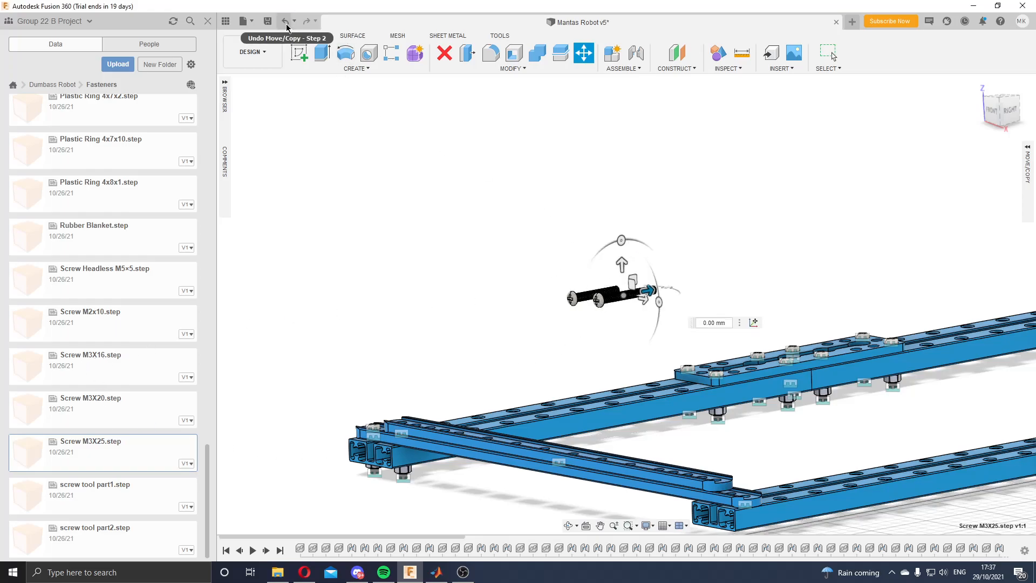
{"action": "left_click", "coordinate": [286, 24]}
{"action": "left_click", "coordinate": [286, 25]}
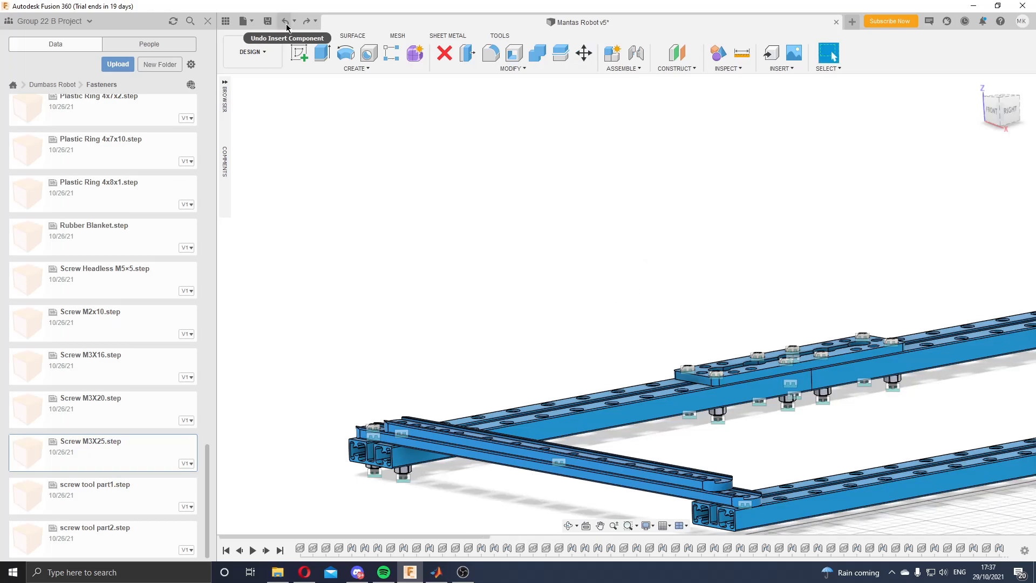
Step: Insert Screw M3X16 and shift it by -3 mm, close to the corner where the cross beam meets the short double beams
{"action": "left_click_drag", "start_coordinate": [117, 337], "coordinate": [508, 326]}
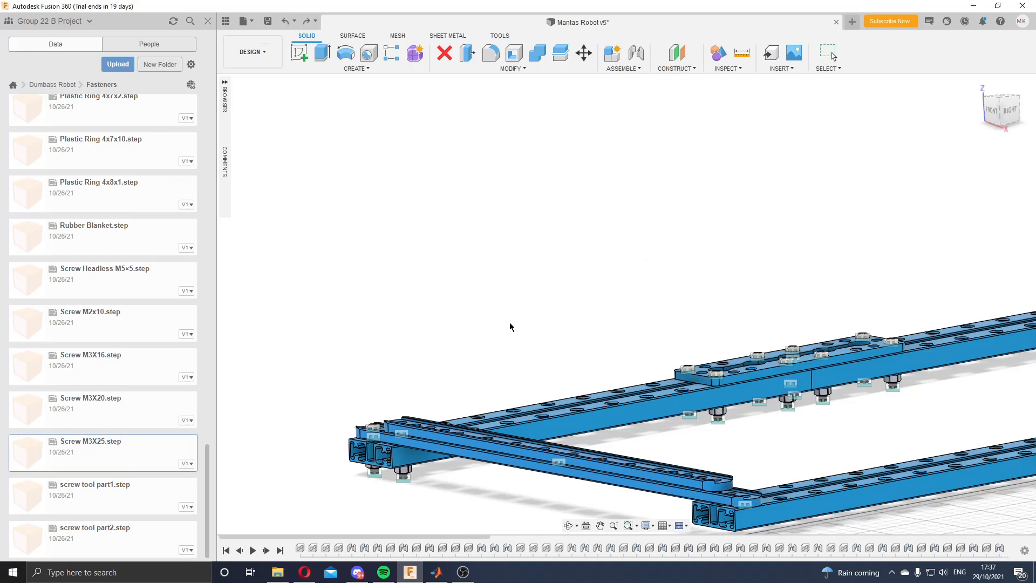
{"action": "left_click_drag", "start_coordinate": [435, 268], "coordinate": [569, 419]}
{"action": "scroll", "coordinate": [482, 396], "scroll_direction": "up", "scroll_amount": 1}
{"action": "scroll", "coordinate": [481, 396], "scroll_direction": "up", "scroll_amount": 6}
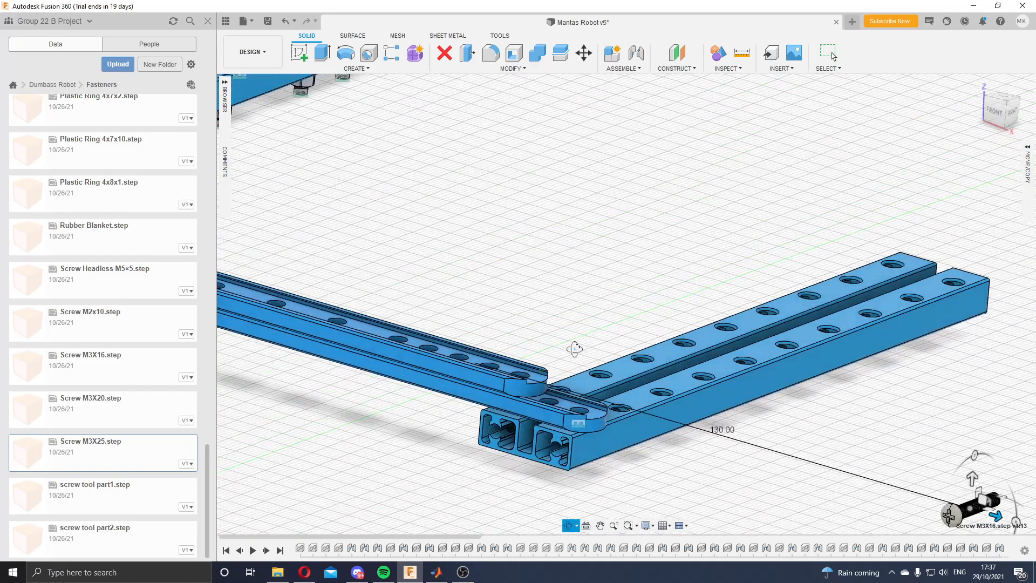
{"action": "left_click_drag", "start_coordinate": [995, 516], "coordinate": [464, 400]}
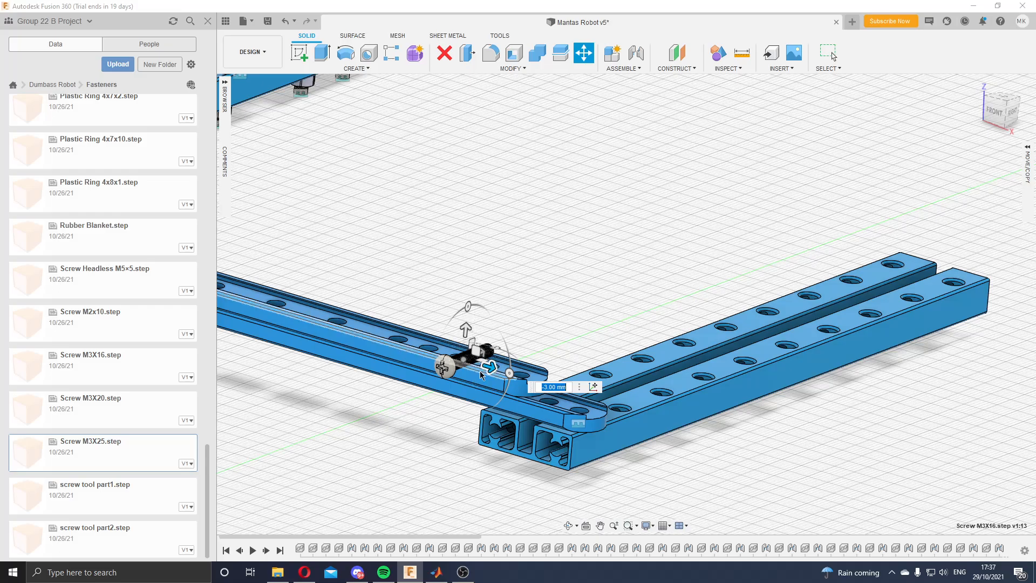
Step: Move Screw M3X16 76 mm into the open space above the short double beams and rotate it 155 degrees
{"action": "mouse_move", "coordinate": [614, 299]}
{"action": "middle_mouse_down", "text": "shift"}
{"action": "mouse_move", "coordinate": [574, 301]}
{"action": "mouse_move", "coordinate": [600, 298]}
{"action": "middle_mouse_up", "text": "shift"}
{"action": "left_click_drag", "start_coordinate": [354, 386], "coordinate": [607, 291]}
{"action": "left_click", "coordinate": [568, 250]}
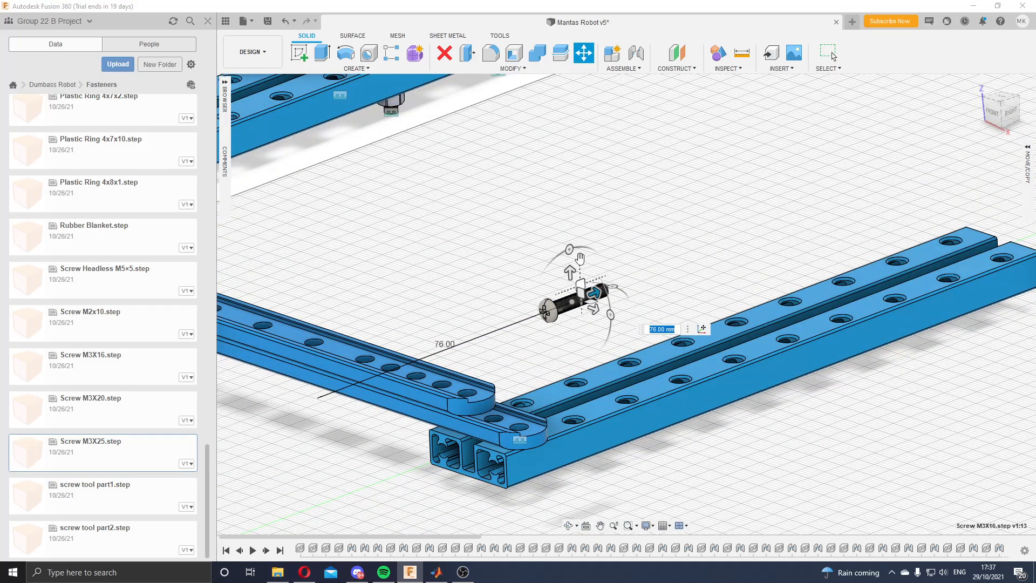
{"action": "left_click_drag", "start_coordinate": [569, 250], "coordinate": [469, 306]}
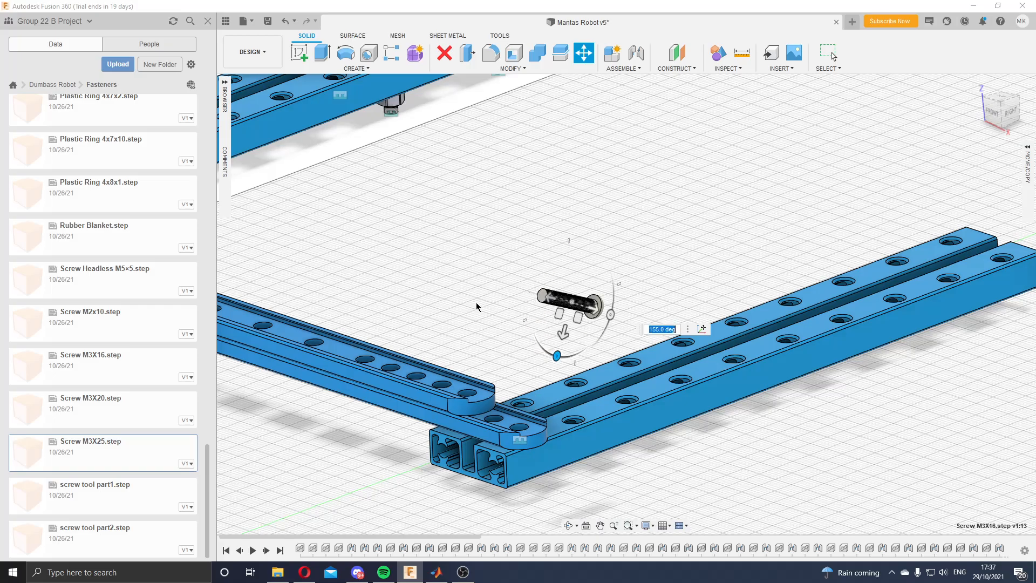
Step: Create a joint between the Screw M3X16 head and the end hole of the Beam0412-220 cross beam, flipping the screw's direction
{"action": "scroll", "coordinate": [466, 354], "scroll_direction": "up", "scroll_amount": 2}
{"action": "scroll", "coordinate": [466, 354], "scroll_direction": "up", "scroll_amount": 1}
{"action": "scroll", "coordinate": [604, 278], "scroll_direction": "up", "scroll_amount": 2}
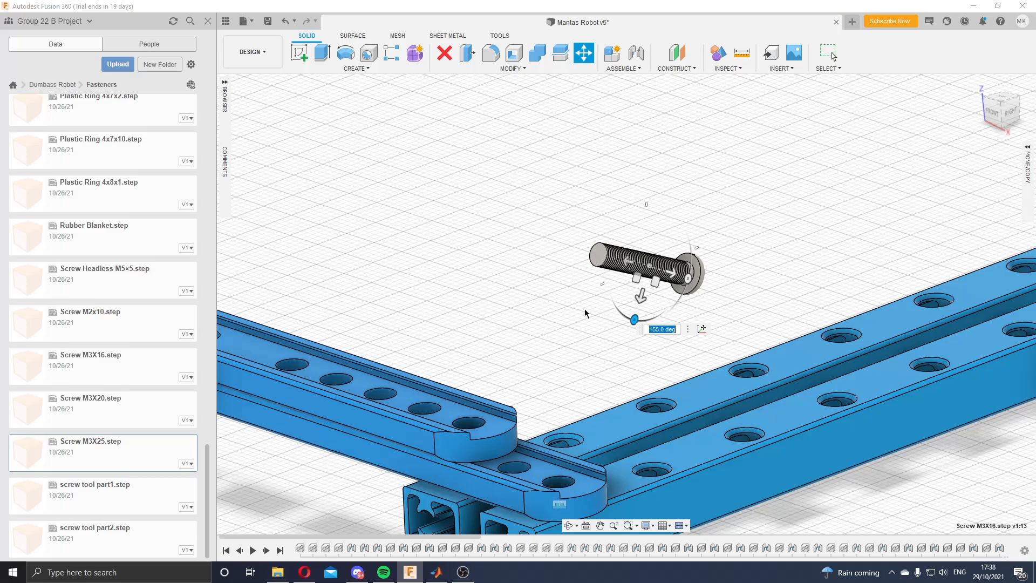
{"action": "left_click", "coordinate": [635, 52]}
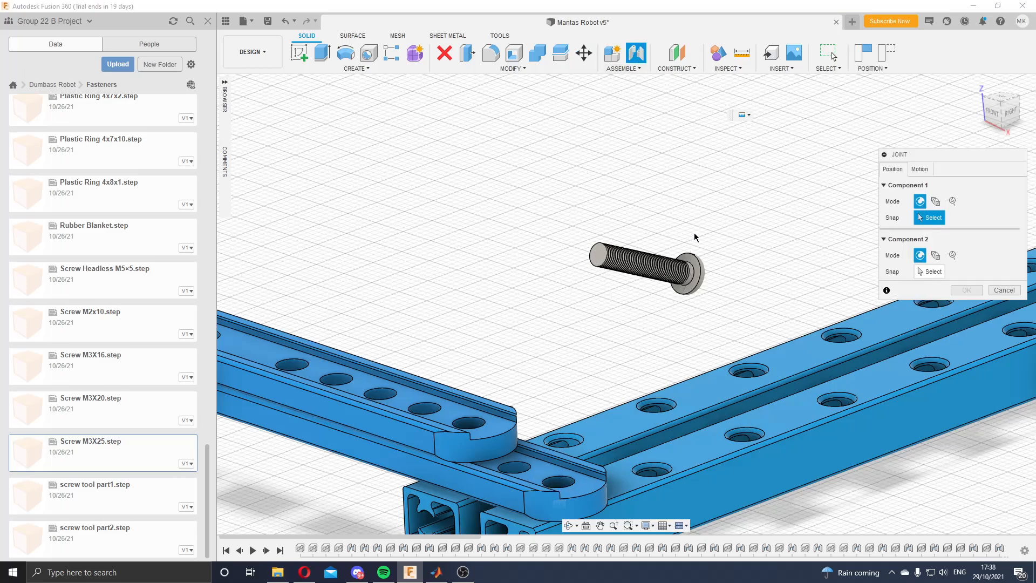
{"action": "left_click", "coordinate": [694, 279]}
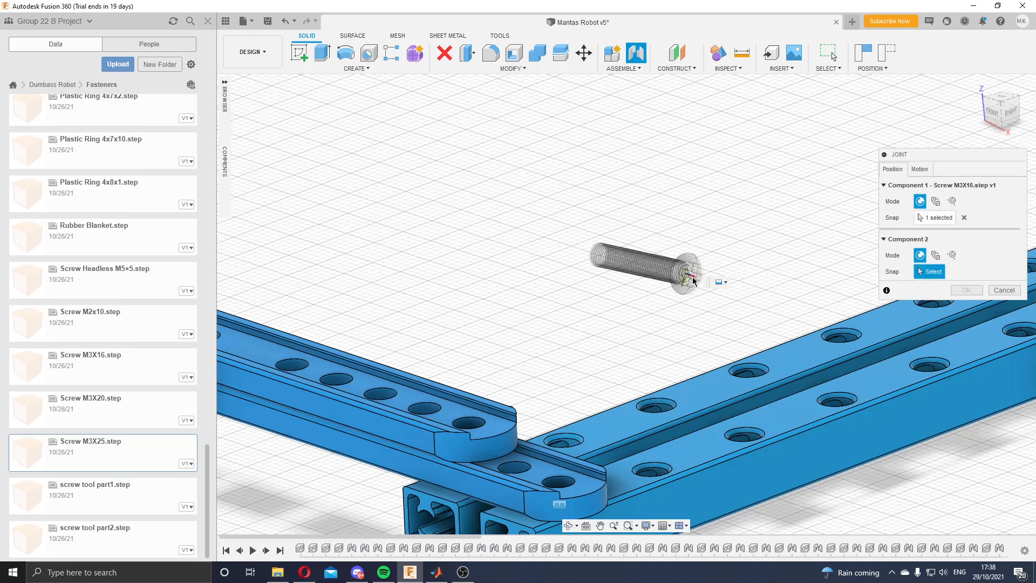
{"action": "left_click", "coordinate": [561, 490]}
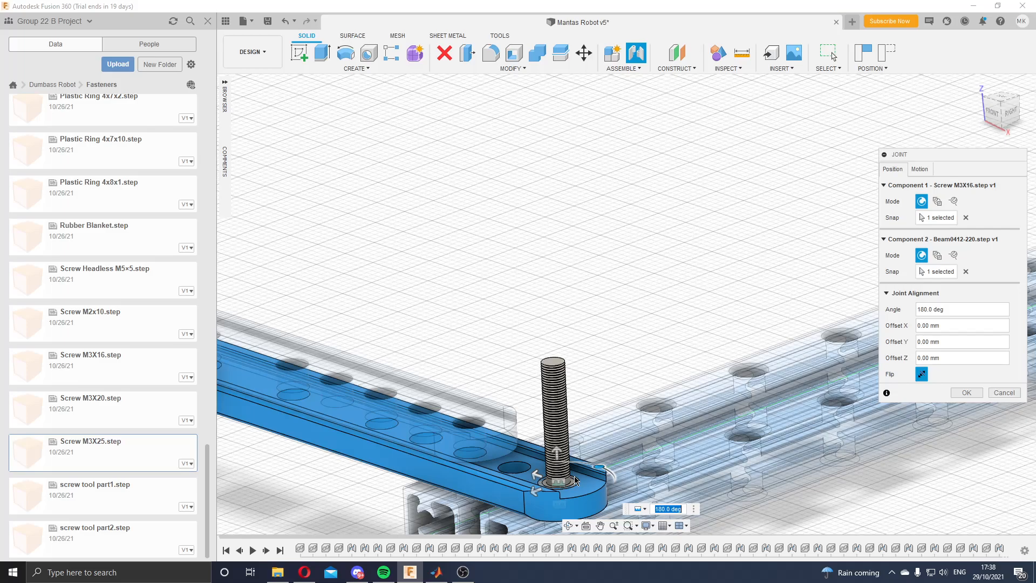
{"action": "left_click", "coordinate": [922, 375]}
Step: Inspect how the screw passes through both beams from several angles and accept the joint
{"action": "scroll", "coordinate": [629, 477], "scroll_direction": "down", "scroll_amount": 3}
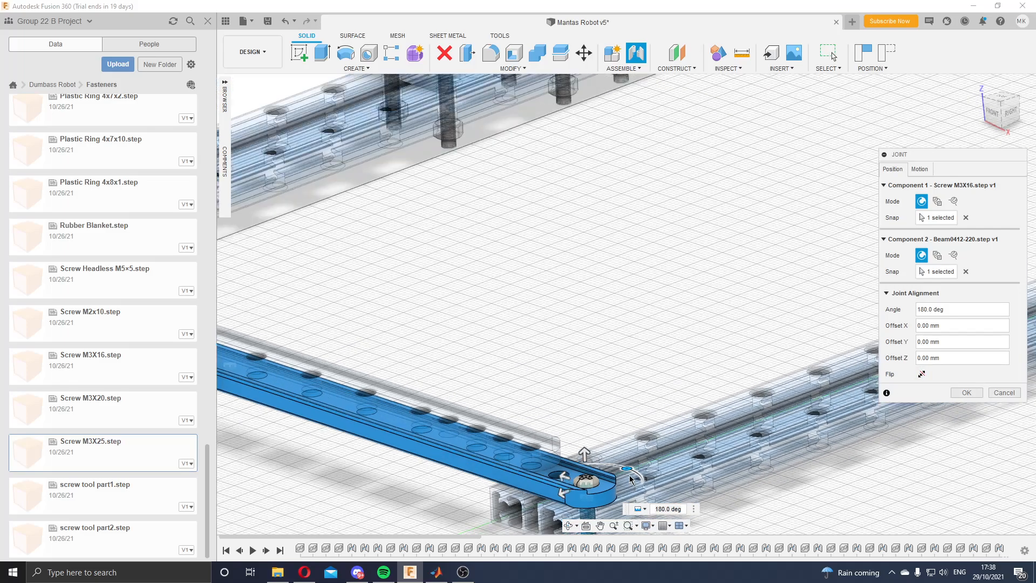
{"action": "middle_click_drag", "start_coordinate": [636, 358], "coordinate": [598, 479], "text": "shift"}
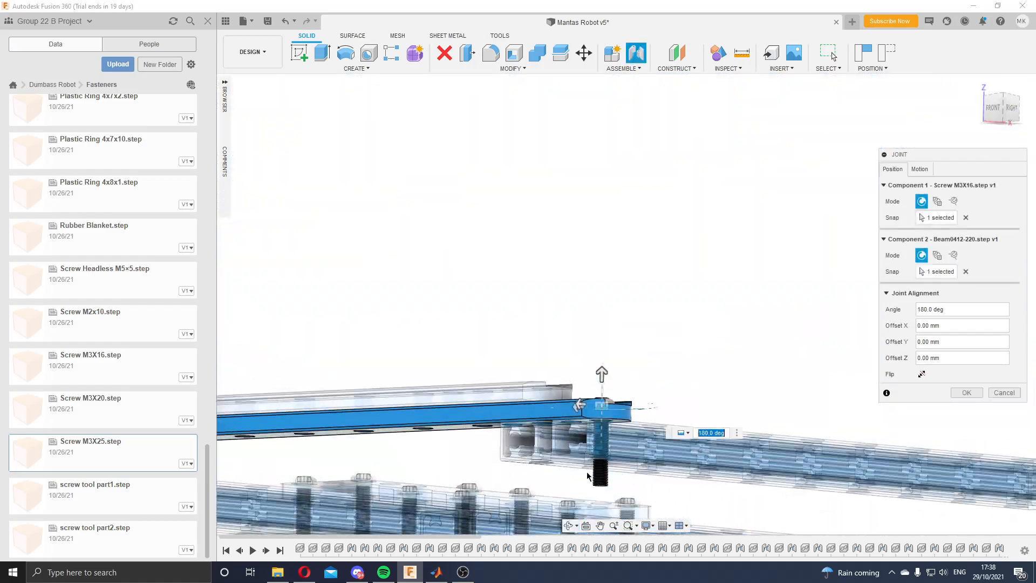
{"action": "scroll", "coordinate": [599, 478], "scroll_direction": "up", "scroll_amount": 2}
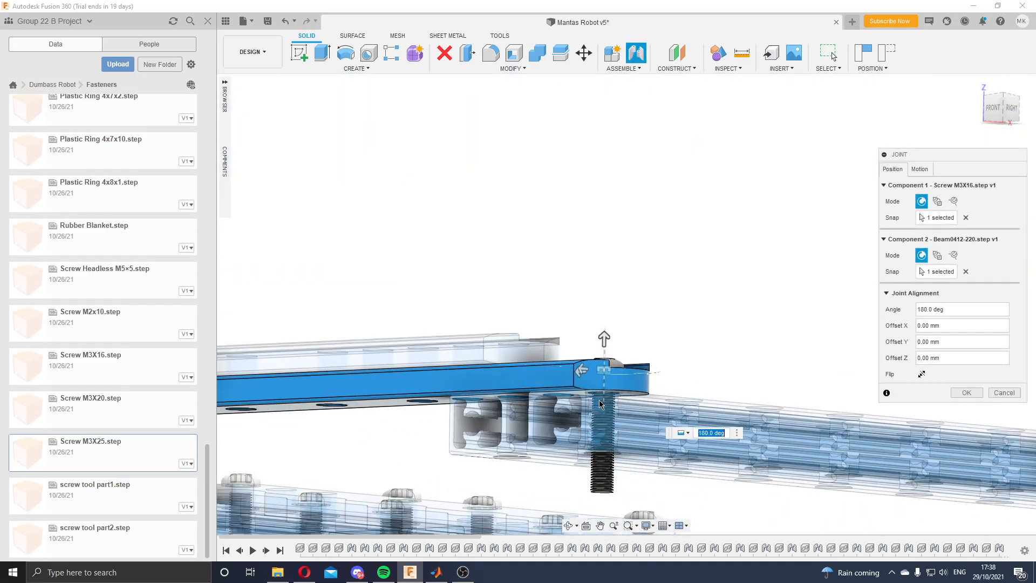
{"action": "mouse_move", "coordinate": [637, 320]}
{"action": "middle_mouse_down", "text": "shift"}
{"action": "mouse_move", "coordinate": [631, 292]}
{"action": "mouse_move", "coordinate": [615, 291]}
{"action": "mouse_move", "coordinate": [627, 303]}
{"action": "middle_mouse_up", "text": "shift"}
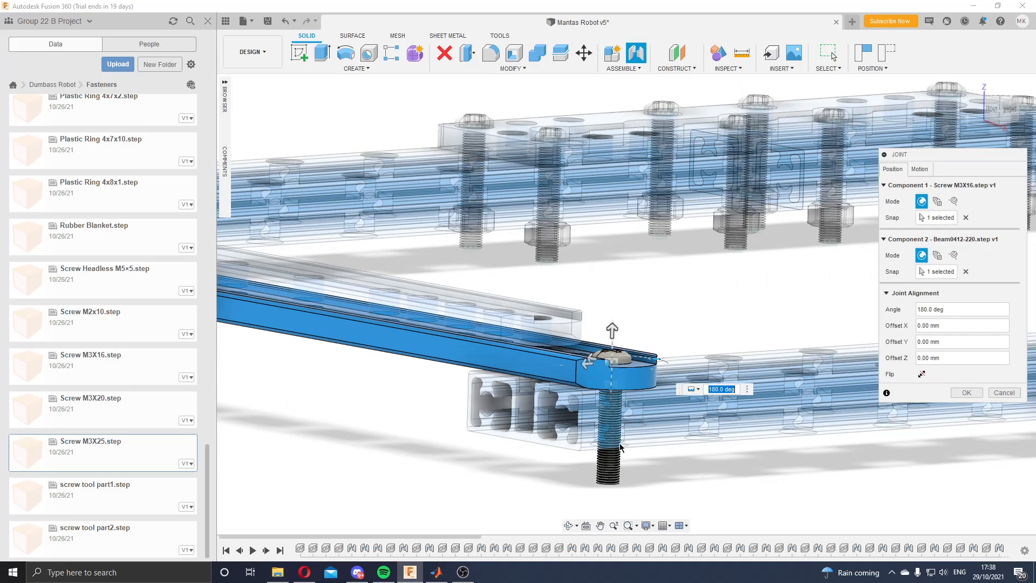
{"action": "scroll", "coordinate": [609, 449], "scroll_direction": "up", "scroll_amount": 1}
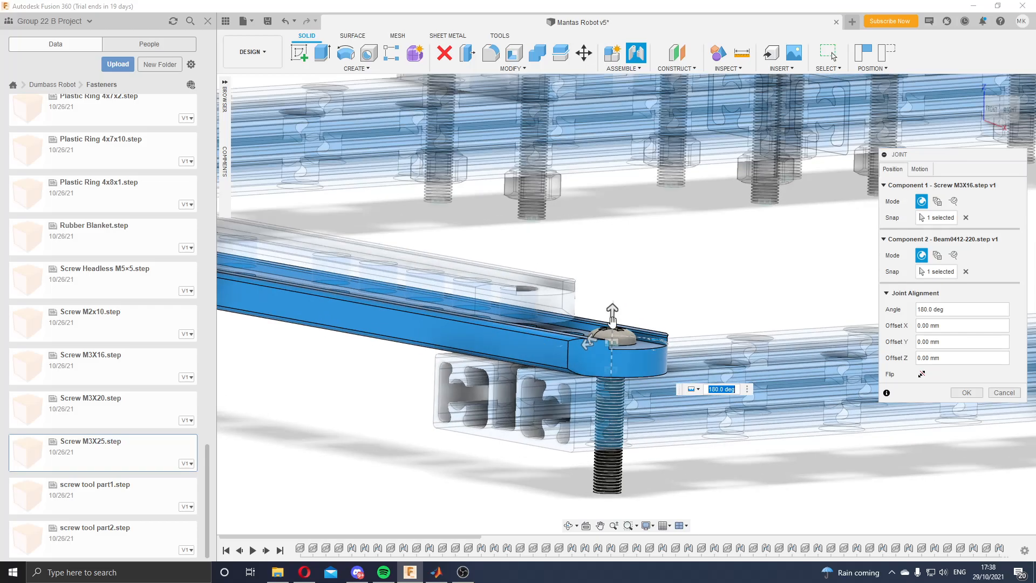
{"action": "middle_click_drag", "start_coordinate": [613, 328], "coordinate": [603, 357], "text": "shift"}
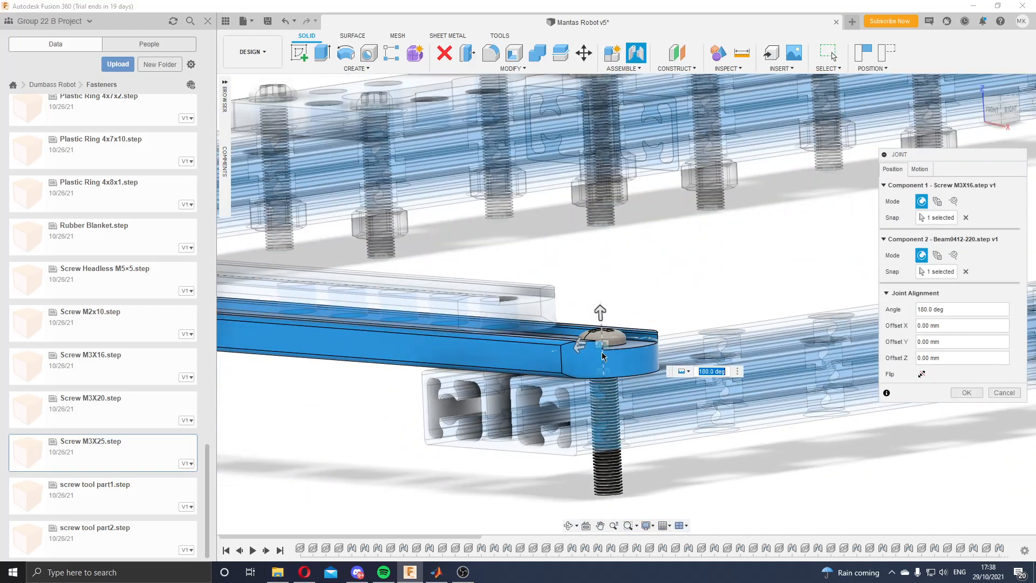
{"action": "middle_click_drag", "start_coordinate": [611, 465], "coordinate": [640, 360], "text": "shift"}
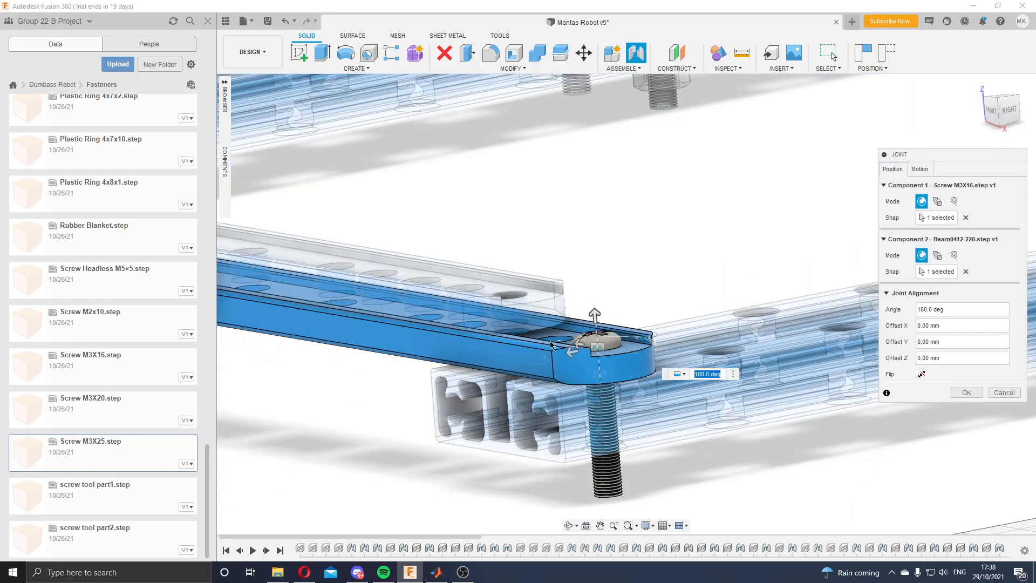
{"action": "left_click", "coordinate": [964, 393]}
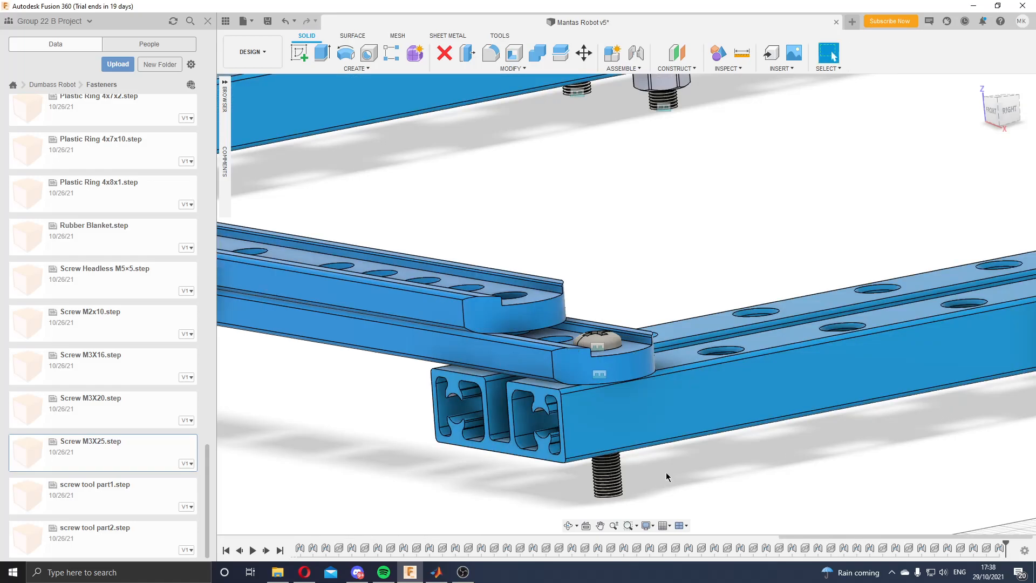
Step: Insert Nut M3 from the Fasteners folder and shift it 21 mm away from the origin
{"action": "middle_click_drag", "start_coordinate": [658, 268], "coordinate": [632, 254], "text": "shift"}
{"action": "scroll", "coordinate": [109, 342], "scroll_direction": "up", "scroll_amount": 8}
{"action": "scroll", "coordinate": [143, 425], "scroll_direction": "up", "scroll_amount": 1}
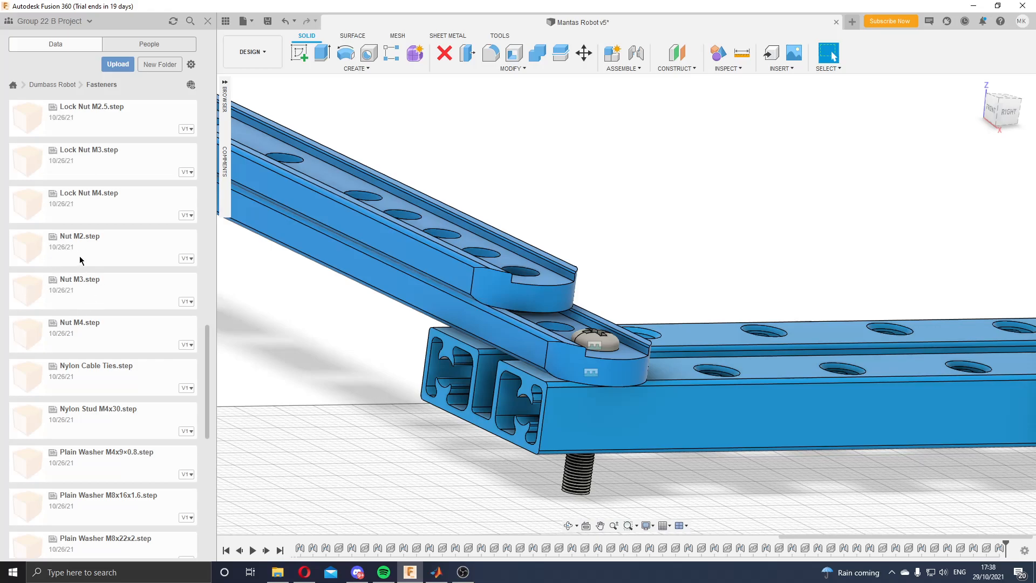
{"action": "scroll", "coordinate": [107, 151], "scroll_direction": "up", "scroll_amount": 1}
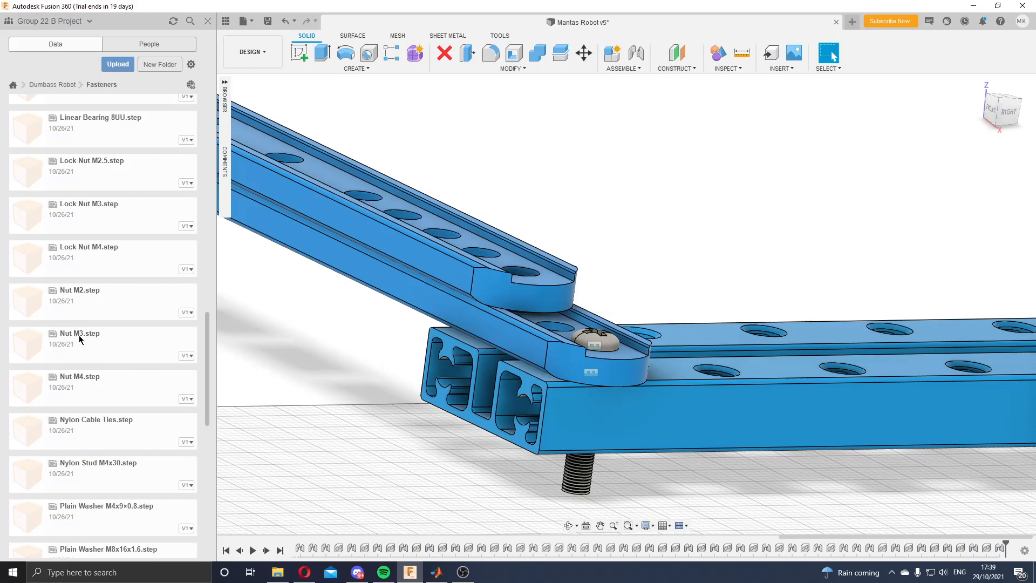
{"action": "left_click_drag", "start_coordinate": [91, 357], "coordinate": [523, 205]}
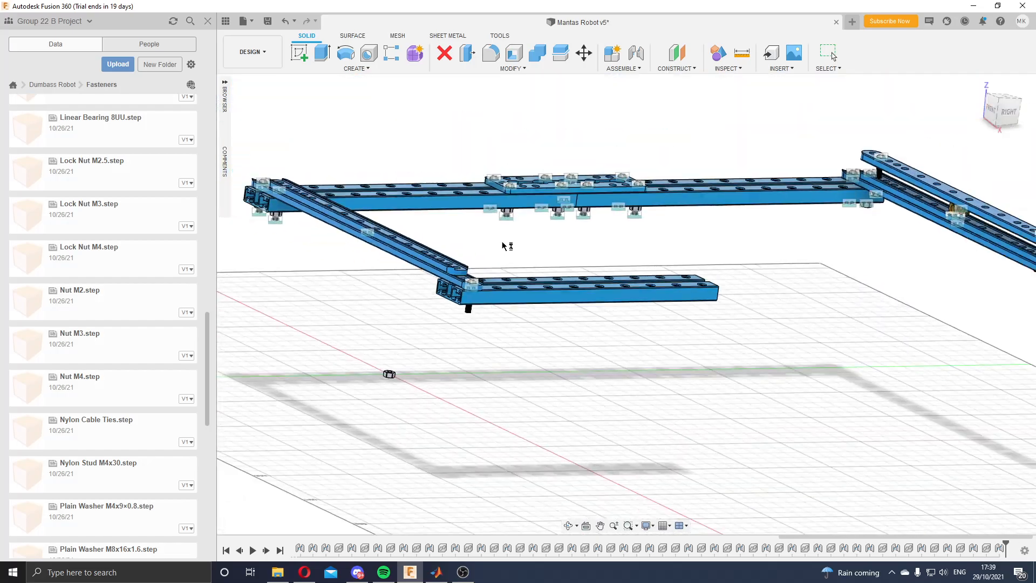
{"action": "scroll", "coordinate": [373, 399], "scroll_direction": "up", "scroll_amount": 10}
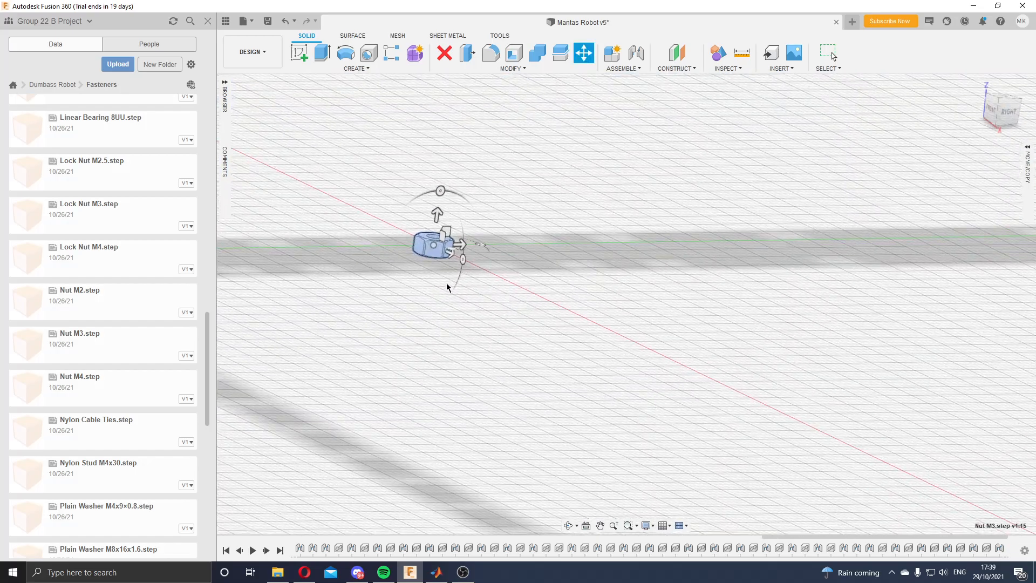
{"action": "left_click_drag", "start_coordinate": [452, 249], "coordinate": [529, 309]}
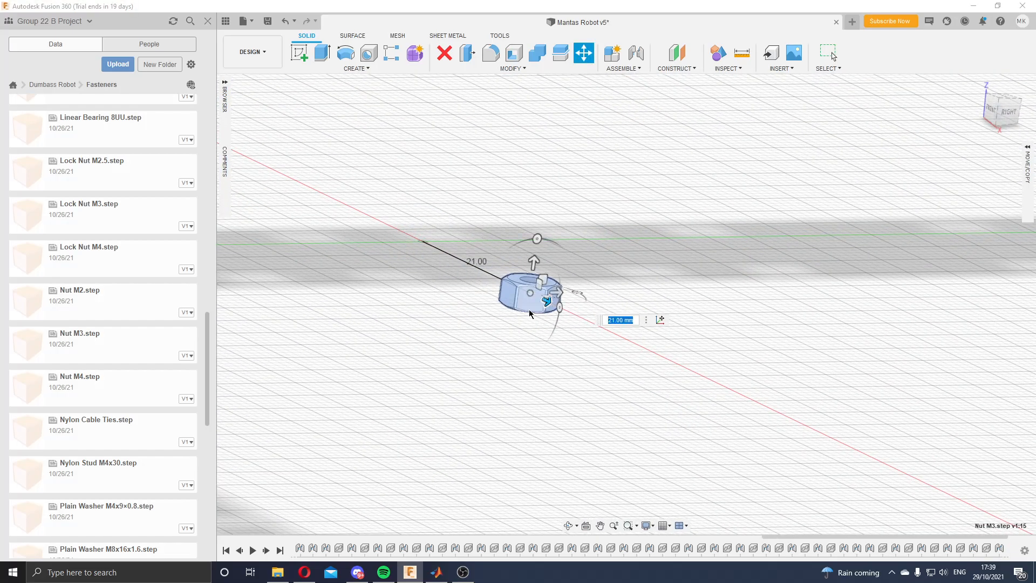
{"action": "key", "text": "Return"}
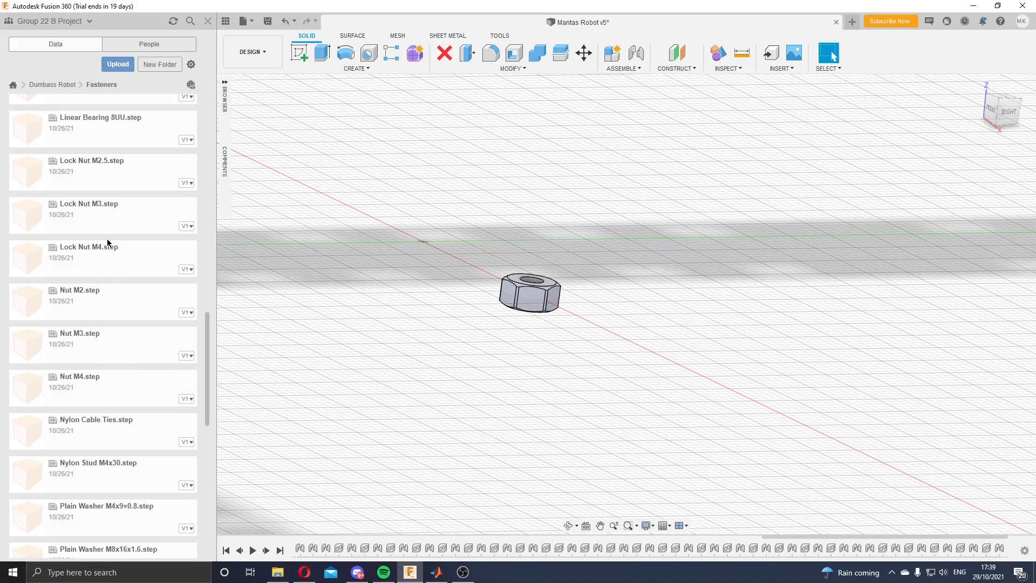
Step: Insert Lock Nut M3 at the origin beside the plain M3 nut and compare the two nuts up close
{"action": "left_click_drag", "start_coordinate": [102, 215], "coordinate": [403, 251]}
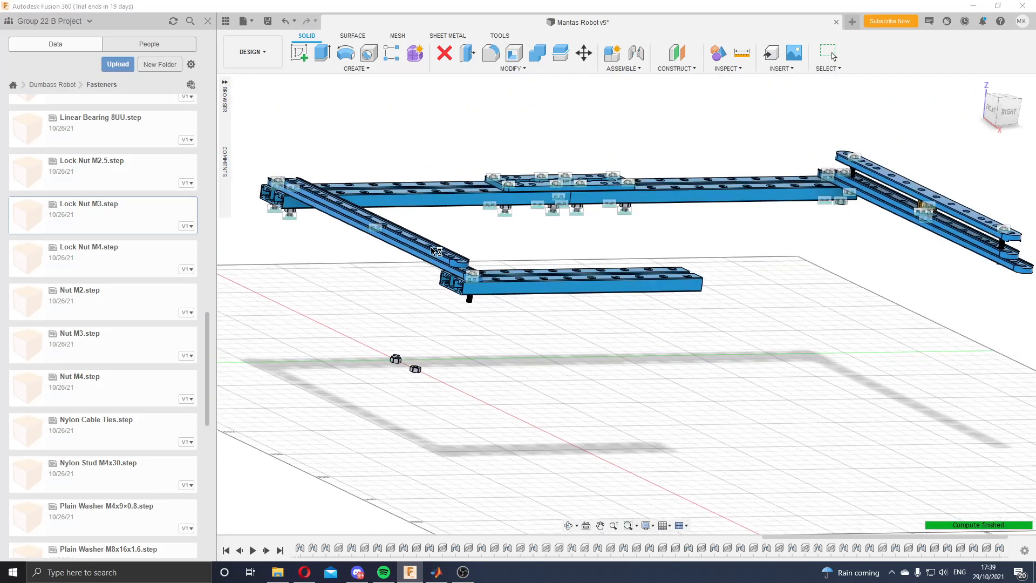
{"action": "scroll", "coordinate": [383, 404], "scroll_direction": "up", "scroll_amount": 10}
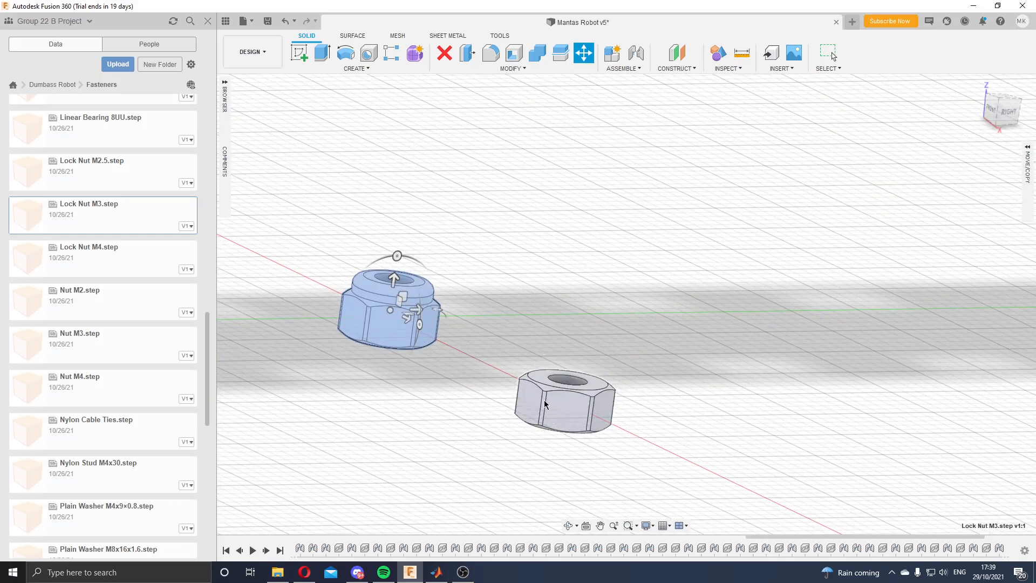
{"action": "scroll", "coordinate": [377, 300], "scroll_direction": "up", "scroll_amount": 3}
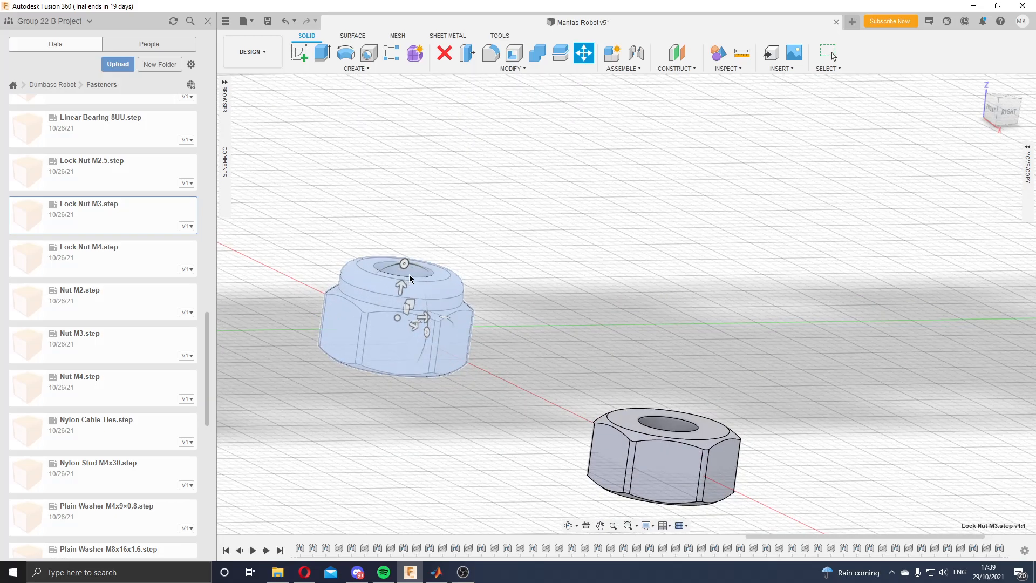
{"action": "key", "text": "Escape"}
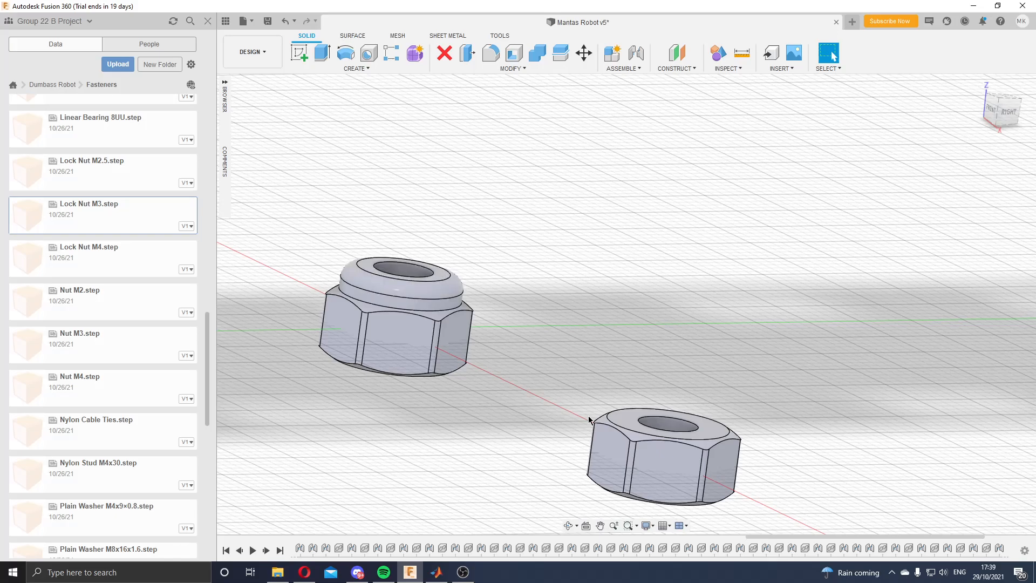
{"action": "scroll", "coordinate": [588, 418], "scroll_direction": "down", "scroll_amount": 10}
{"action": "scroll", "coordinate": [780, 249], "scroll_direction": "down", "scroll_amount": 3}
{"action": "scroll", "coordinate": [760, 245], "scroll_direction": "up", "scroll_amount": 5}
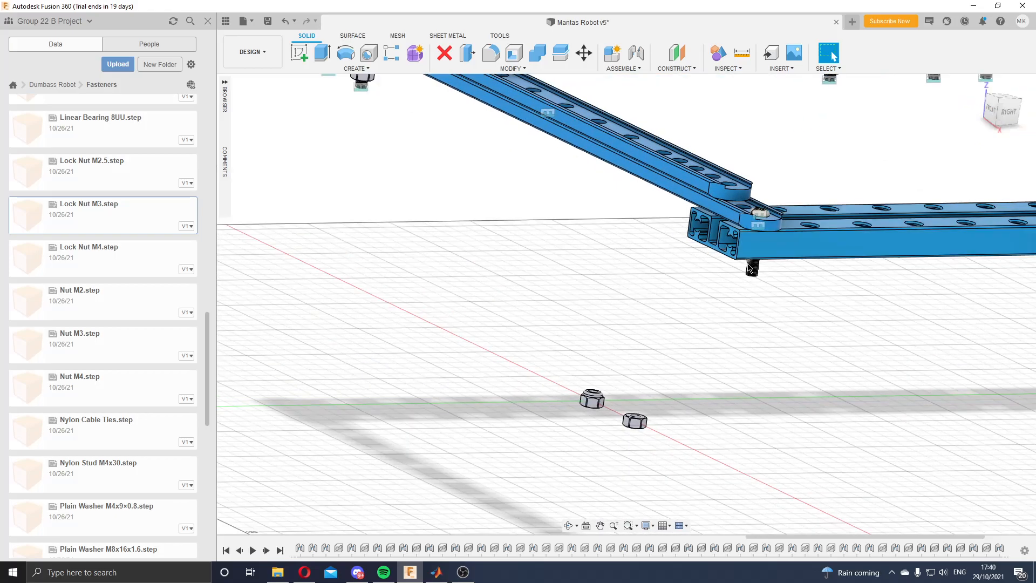
{"action": "scroll", "coordinate": [590, 402], "scroll_direction": "up", "scroll_amount": 5}
{"action": "left_click_drag", "start_coordinate": [519, 272], "coordinate": [687, 456]}
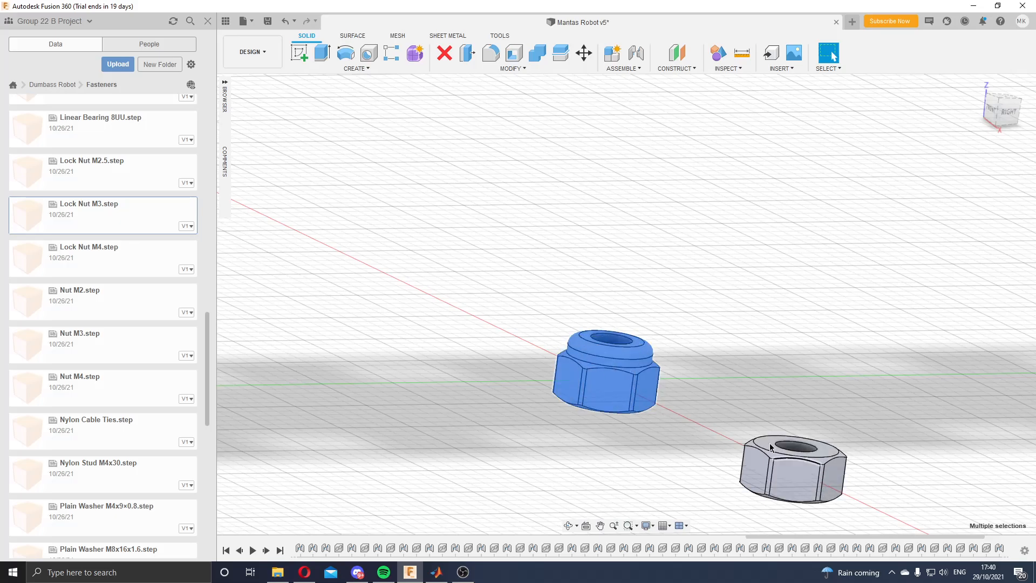
{"action": "scroll", "coordinate": [834, 461], "scroll_direction": "down", "scroll_amount": 5}
{"action": "scroll", "coordinate": [958, 487], "scroll_direction": "up", "scroll_amount": 5}
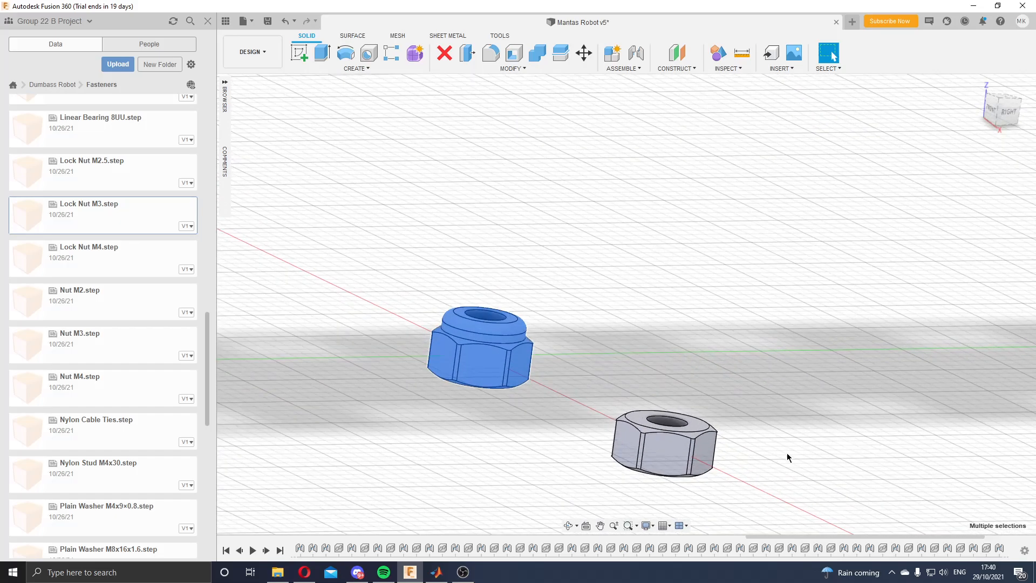
Step: Undo the insertion of both comparison nuts
{"action": "left_click", "coordinate": [284, 21]}
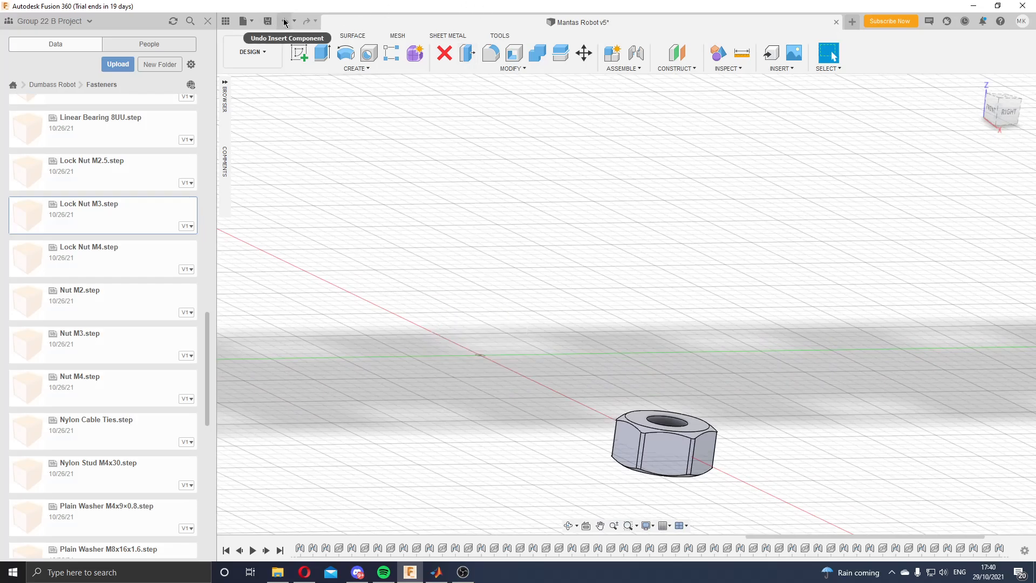
{"action": "left_click", "coordinate": [285, 20]}
{"action": "left_click", "coordinate": [284, 20]}
Step: Insert Nut M3 again and raise it 80 mm toward the level of the beam frame
{"action": "scroll", "coordinate": [976, 474], "scroll_direction": "down", "scroll_amount": 5}
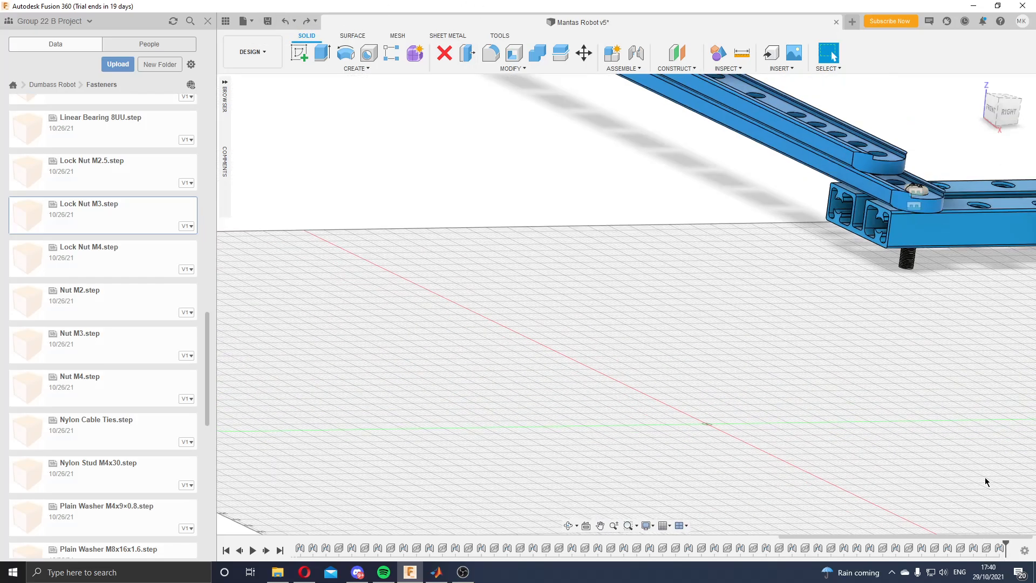
{"action": "scroll", "coordinate": [1009, 485], "scroll_direction": "up", "scroll_amount": 4}
{"action": "scroll", "coordinate": [1033, 497], "scroll_direction": "down", "scroll_amount": 3}
{"action": "scroll", "coordinate": [991, 469], "scroll_direction": "up", "scroll_amount": 4}
{"action": "scroll", "coordinate": [989, 399], "scroll_direction": "down", "scroll_amount": 3}
{"action": "middle_click_drag", "start_coordinate": [972, 336], "coordinate": [156, 295], "text": "shift"}
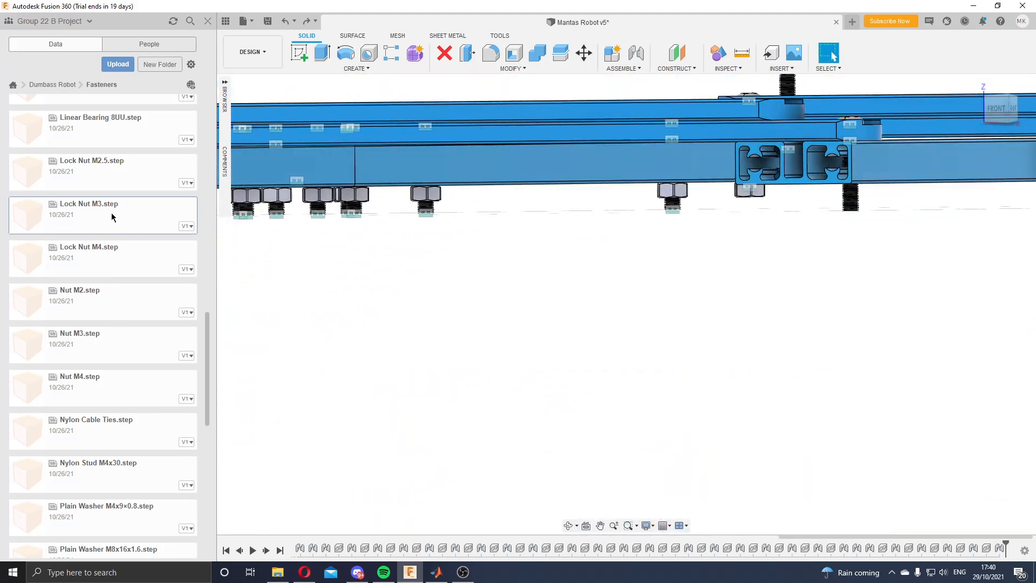
{"action": "left_click_drag", "start_coordinate": [99, 338], "coordinate": [674, 370]}
{"action": "left_click_drag", "start_coordinate": [380, 430], "coordinate": [686, 226]}
{"action": "middle_click_drag", "start_coordinate": [768, 252], "coordinate": [746, 299], "text": "shift"}
{"action": "scroll", "coordinate": [747, 294], "scroll_direction": "up", "scroll_amount": 3}
{"action": "scroll", "coordinate": [695, 170], "scroll_direction": "up", "scroll_amount": 3}
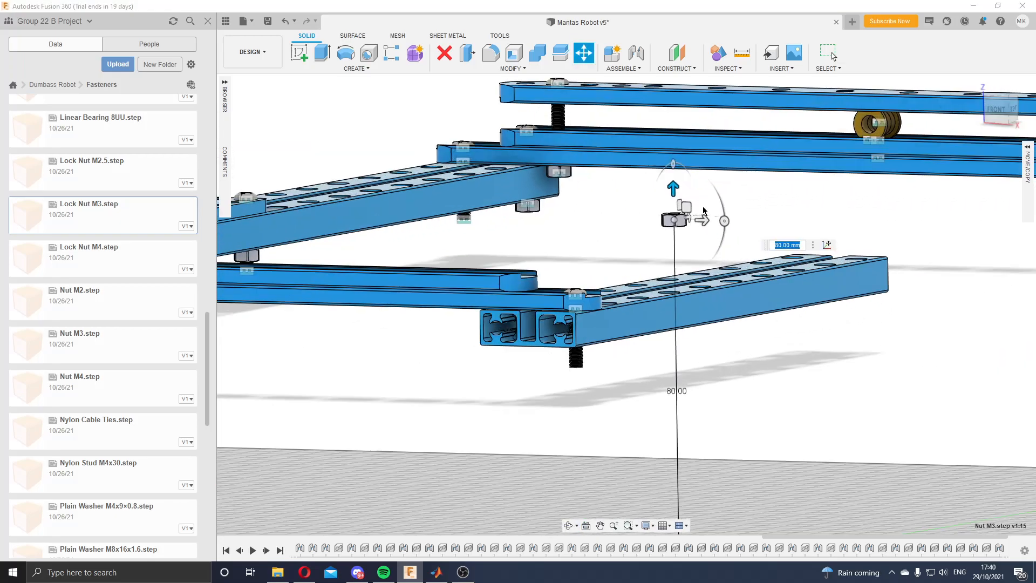
Step: Lower the M3 nut by 37 mm and shift it horizontally by -94 mm toward the M3X16 screw
{"action": "left_click_drag", "start_coordinate": [687, 218], "coordinate": [599, 378]}
{"action": "scroll", "coordinate": [597, 372], "scroll_direction": "up", "scroll_amount": 6}
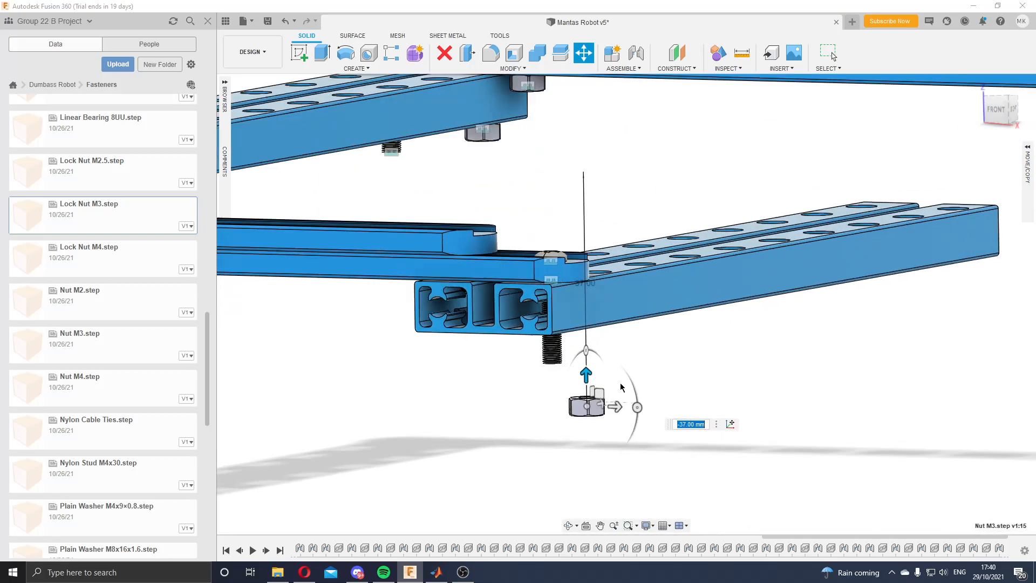
{"action": "mouse_move", "coordinate": [596, 319]}
{"action": "middle_mouse_down", "text": "shift"}
{"action": "mouse_move", "coordinate": [594, 331]}
{"action": "mouse_move", "coordinate": [595, 321]}
{"action": "middle_mouse_up", "text": "shift"}
{"action": "scroll", "coordinate": [730, 327], "scroll_direction": "down", "scroll_amount": 3}
{"action": "scroll", "coordinate": [745, 332], "scroll_direction": "down", "scroll_amount": 3}
{"action": "middle_click_drag", "start_coordinate": [788, 341], "coordinate": [788, 317], "text": "shift"}
{"action": "left_click_drag", "start_coordinate": [784, 275], "coordinate": [522, 393]}
{"action": "middle_click_drag", "start_coordinate": [545, 377], "coordinate": [607, 335], "text": "shift"}
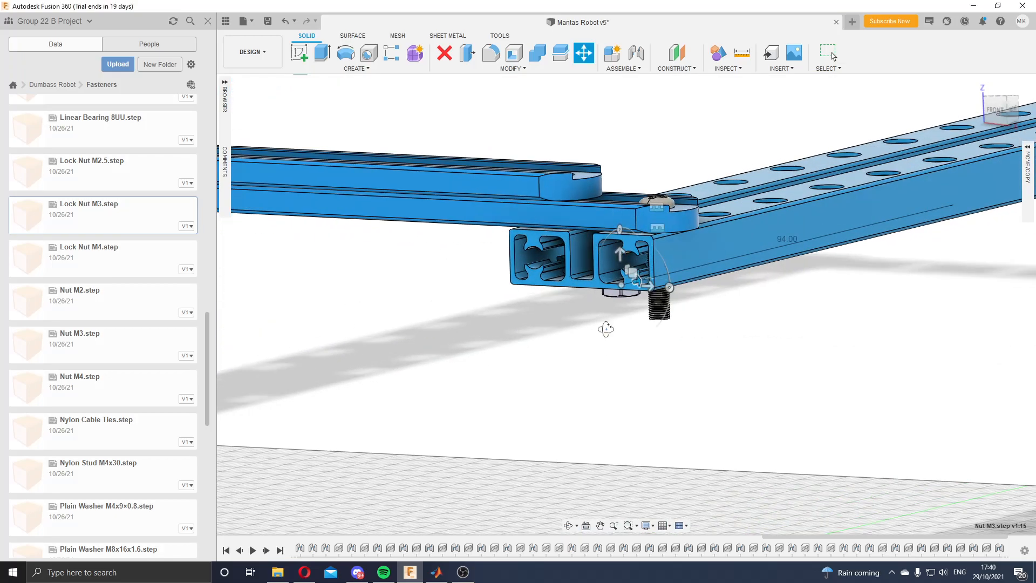
Step: Bring the M3 nut under the protruding M3X16 screw end and raise it 35 mm
{"action": "scroll", "coordinate": [609, 330], "scroll_direction": "down", "scroll_amount": 5}
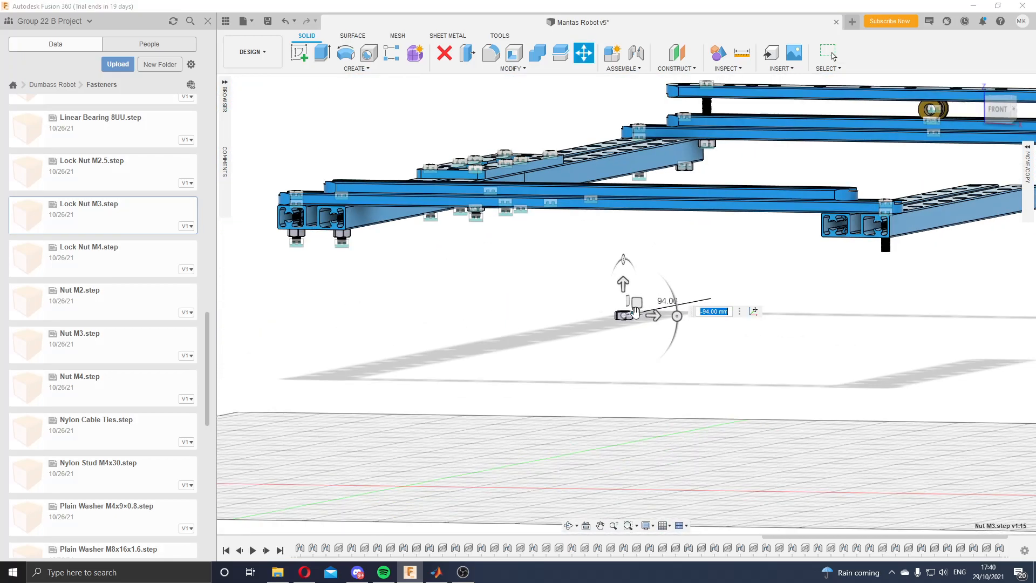
{"action": "left_click_drag", "start_coordinate": [636, 313], "coordinate": [451, 399]}
{"action": "left_click_drag", "start_coordinate": [459, 354], "coordinate": [910, 237]}
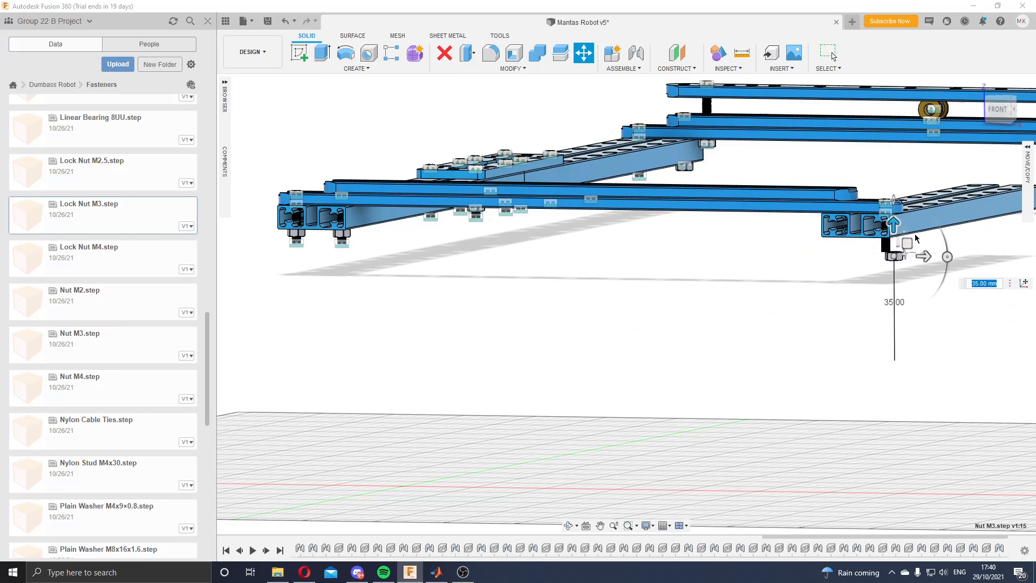
Step: Move the M3 nut -10.921 mm within the drag plane, and shift it 20 mm horizontally toward the M3X16 screw's line
{"action": "scroll", "coordinate": [909, 236], "scroll_direction": "up", "scroll_amount": 8}
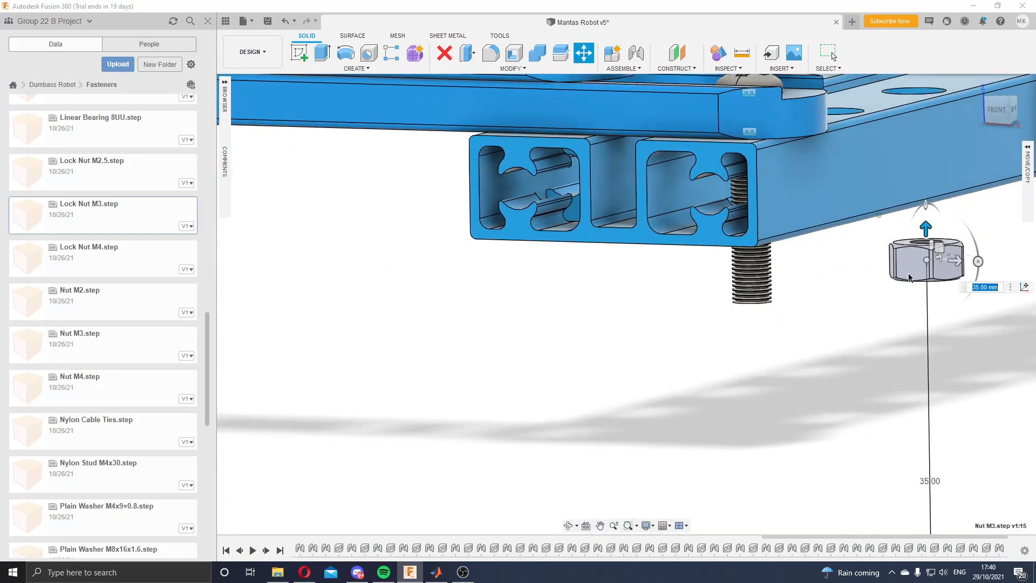
{"action": "left_click_drag", "start_coordinate": [939, 248], "coordinate": [812, 405]}
{"action": "middle_click_drag", "start_coordinate": [987, 308], "coordinate": [953, 338], "text": "shift"}
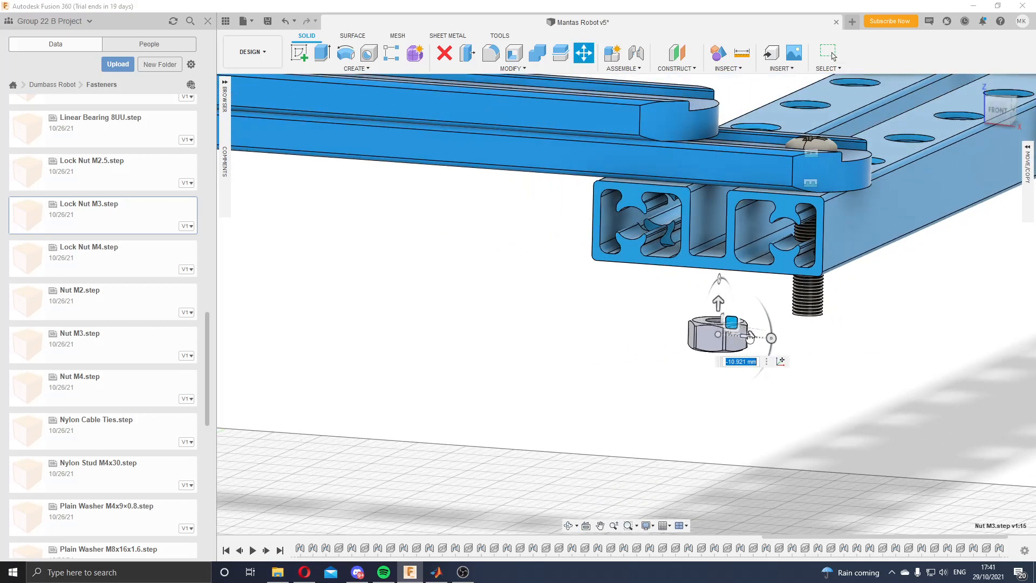
{"action": "left_click_drag", "start_coordinate": [742, 333], "coordinate": [941, 340]}
{"action": "scroll", "coordinate": [965, 326], "scroll_direction": "down", "scroll_amount": 10}
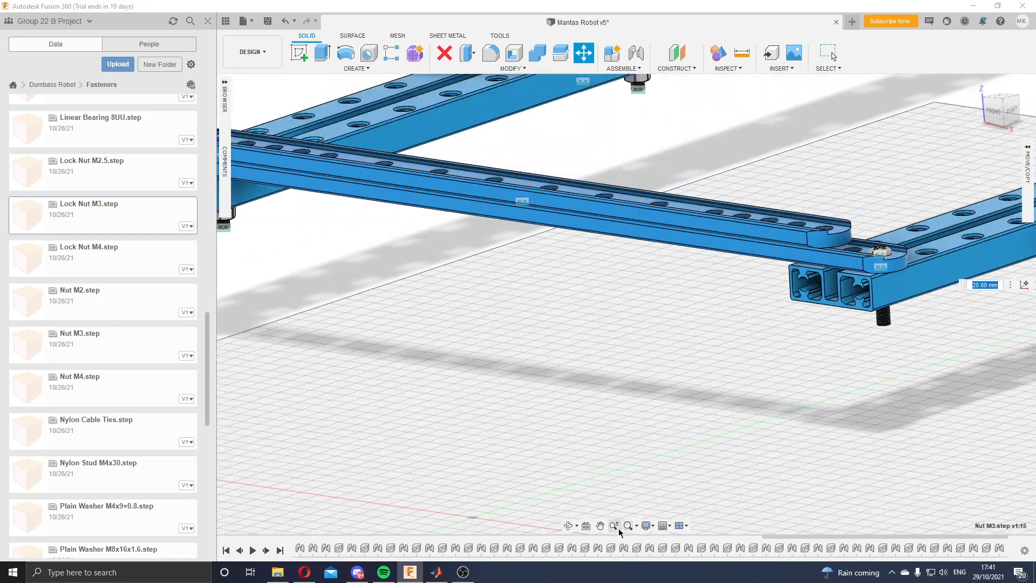
Step: Shift the M3 nut -84 mm along the beam direction so it sits just below the protruding M3X16 screw end
{"action": "left_click", "coordinate": [601, 525]}
{"action": "left_click_drag", "start_coordinate": [855, 407], "coordinate": [519, 436]}
{"action": "left_click_drag", "start_coordinate": [824, 322], "coordinate": [583, 390]}
{"action": "key", "text": "Escape"}
{"action": "scroll", "coordinate": [545, 421], "scroll_direction": "up", "scroll_amount": 5}
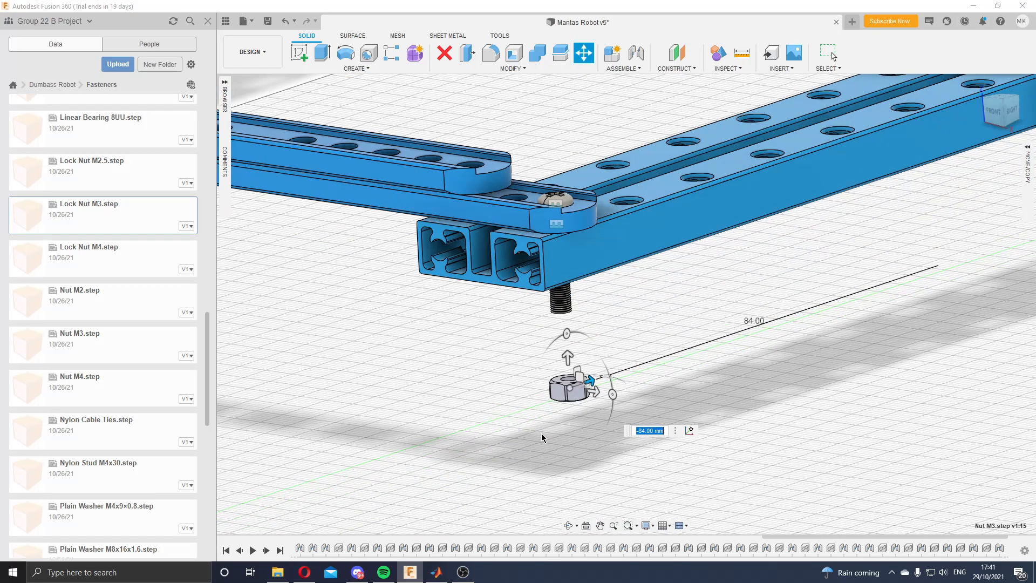
{"action": "scroll", "coordinate": [613, 293], "scroll_direction": "up", "scroll_amount": 5}
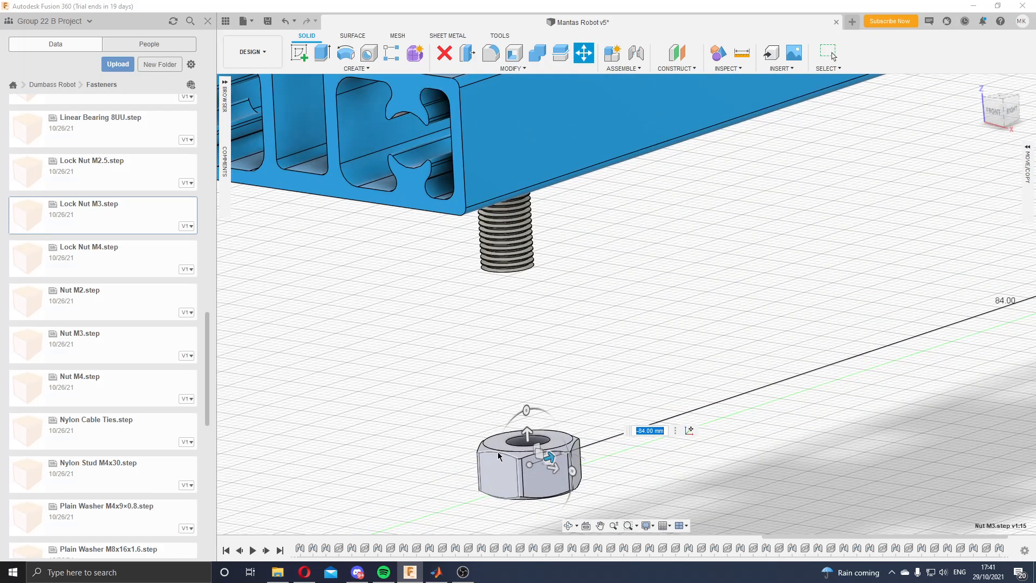
Step: Start a joint from the center of the M3 nut's top hole to the circular end of the M3X16 screw
{"action": "left_click", "coordinate": [638, 53]}
{"action": "scroll", "coordinate": [497, 365], "scroll_direction": "up", "scroll_amount": 2}
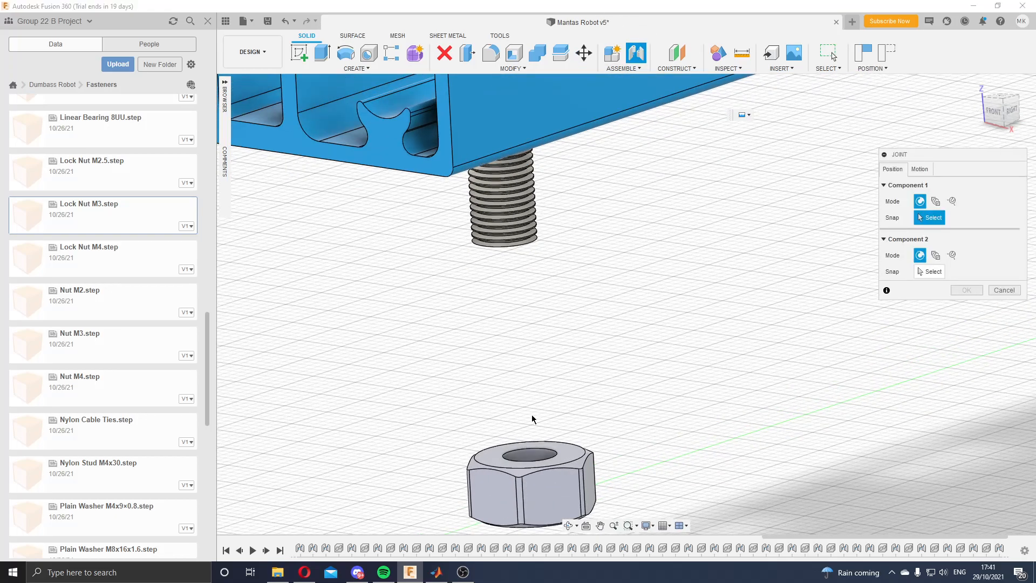
{"action": "left_click", "coordinate": [547, 454]}
{"action": "mouse_move", "coordinate": [539, 347]}
{"action": "middle_mouse_down", "text": "shift"}
{"action": "mouse_move", "coordinate": [535, 338]}
{"action": "mouse_move", "coordinate": [538, 361]}
{"action": "middle_mouse_up", "text": "shift"}
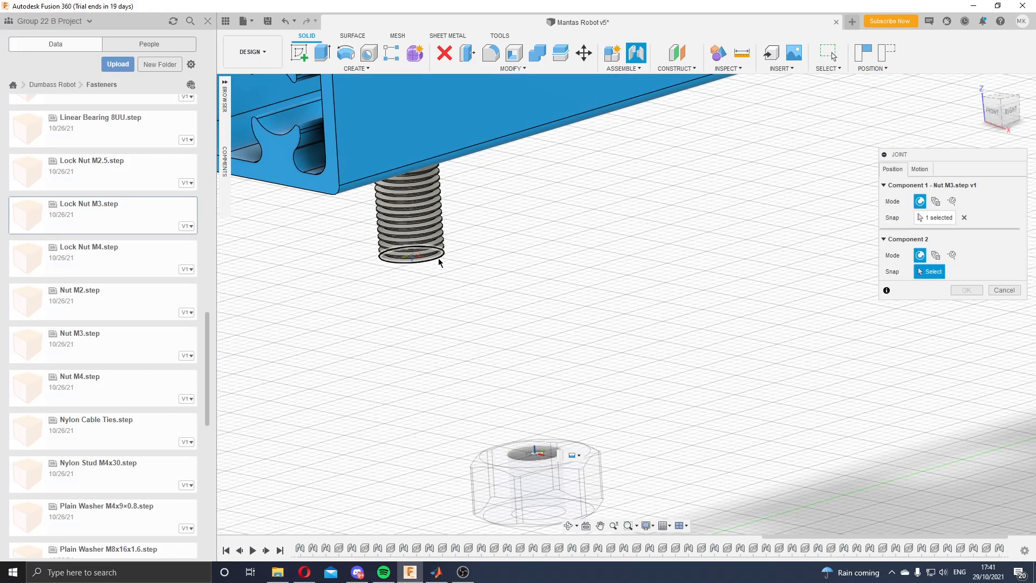
{"action": "left_click", "coordinate": [438, 259]}
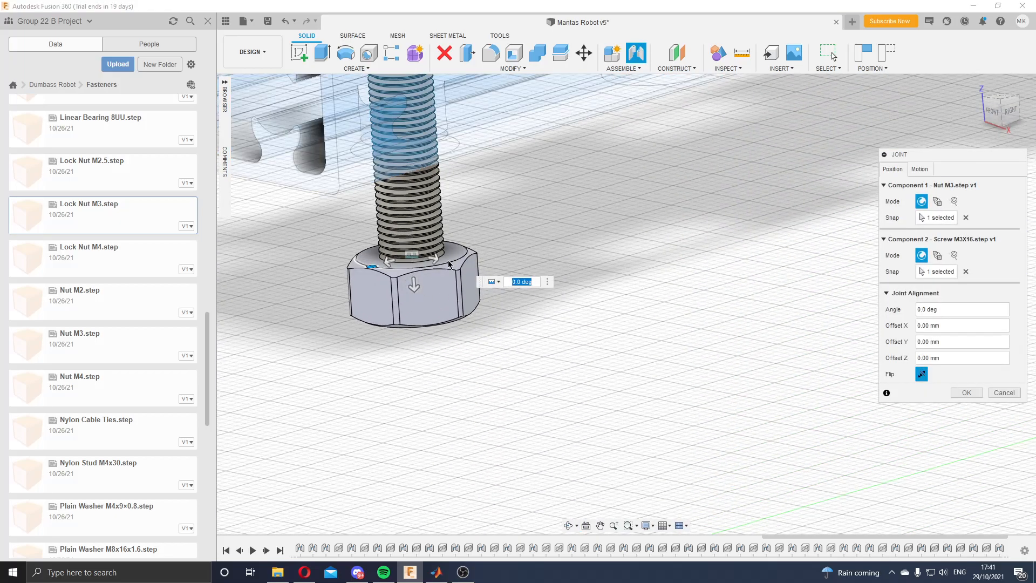
Step: Set the nut joint's Z offset to -5 mm to seat the nut against the beam's underside, and confirm the joint
{"action": "middle_click_drag", "start_coordinate": [553, 223], "coordinate": [572, 173], "text": "shift"}
{"action": "middle_click_drag", "start_coordinate": [618, 203], "coordinate": [603, 206], "text": "shift"}
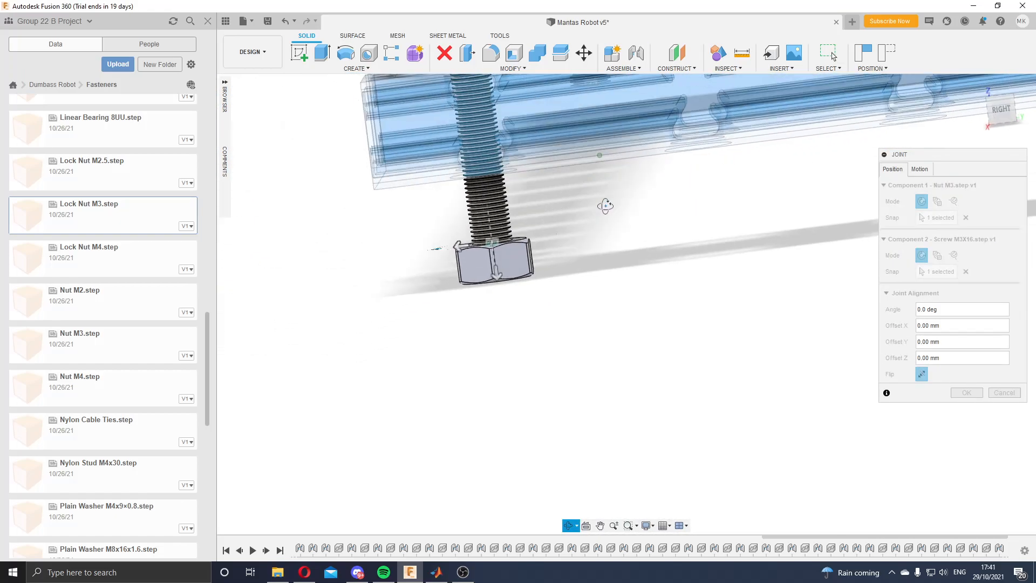
{"action": "left_click_drag", "start_coordinate": [497, 276], "coordinate": [489, 212]}
{"action": "mouse_move", "coordinate": [572, 242]}
{"action": "middle_mouse_down", "text": "shift"}
{"action": "mouse_move", "coordinate": [565, 232]}
{"action": "mouse_move", "coordinate": [576, 239]}
{"action": "middle_mouse_up", "text": "shift"}
{"action": "mouse_move", "coordinate": [491, 210]}
{"action": "left_mouse_down"}
{"action": "mouse_move", "coordinate": [504, 253]}
{"action": "mouse_move", "coordinate": [502, 154]}
{"action": "mouse_move", "coordinate": [508, 238]}
{"action": "mouse_move", "coordinate": [504, 212]}
{"action": "left_mouse_up"}
{"action": "mouse_move", "coordinate": [534, 284]}
{"action": "middle_mouse_down", "text": "shift"}
{"action": "mouse_move", "coordinate": [534, 248]}
{"action": "mouse_move", "coordinate": [531, 278]}
{"action": "middle_mouse_up", "text": "shift"}
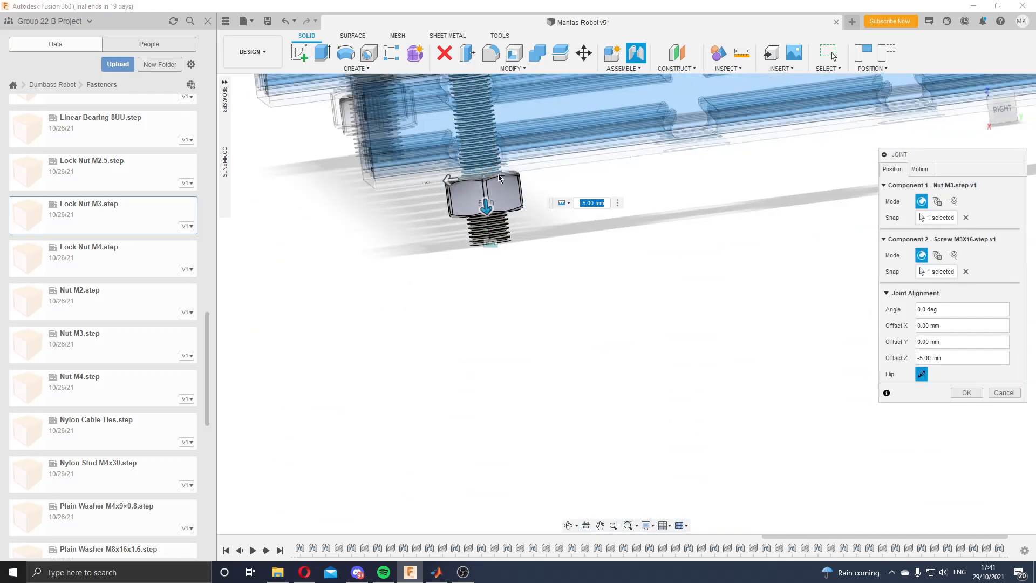
{"action": "key", "text": "Return"}
Step: Examine the screw and nut at the fastened corner and the overall beam frame from several angles
{"action": "middle_click_drag", "start_coordinate": [565, 216], "coordinate": [543, 183], "text": "shift"}
{"action": "scroll", "coordinate": [544, 182], "scroll_direction": "down", "scroll_amount": 6}
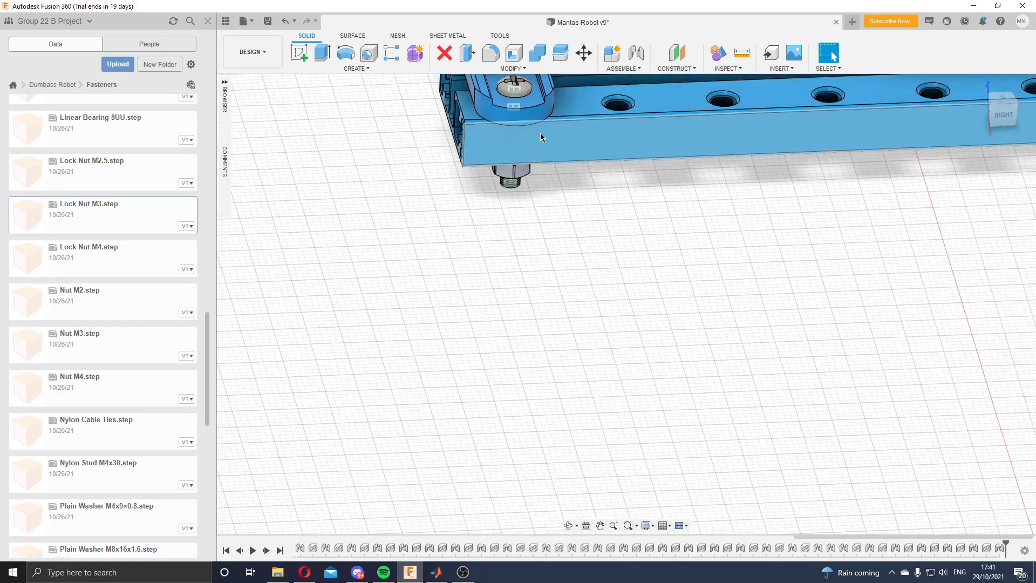
{"action": "scroll", "coordinate": [537, 96], "scroll_direction": "up", "scroll_amount": 5}
{"action": "scroll", "coordinate": [536, 96], "scroll_direction": "up", "scroll_amount": 2}
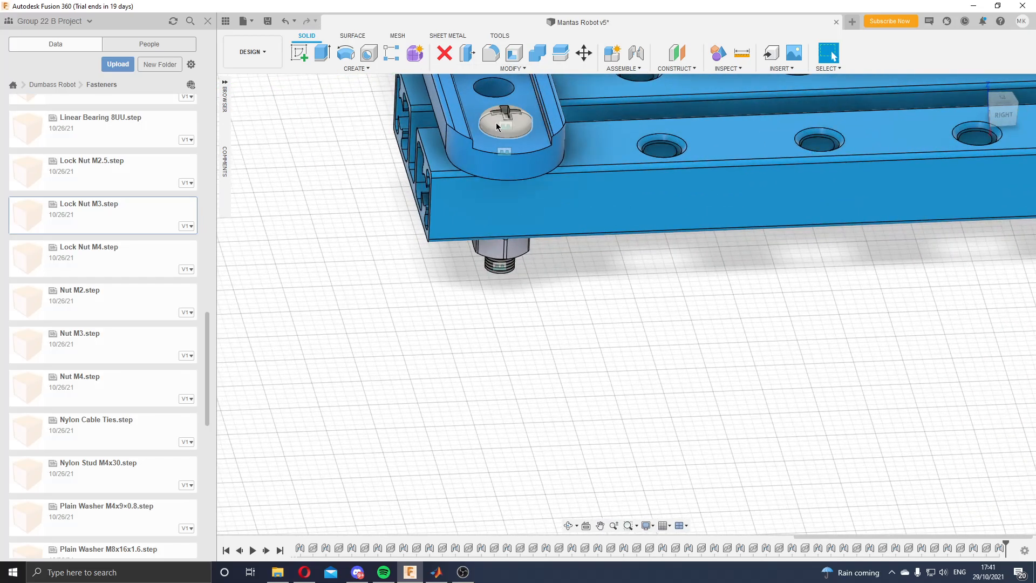
{"action": "mouse_move", "coordinate": [585, 302]}
{"action": "middle_mouse_down", "text": "shift"}
{"action": "mouse_move", "coordinate": [652, 300]}
{"action": "mouse_move", "coordinate": [546, 302]}
{"action": "mouse_move", "coordinate": [574, 307]}
{"action": "middle_mouse_up", "text": "shift"}
{"action": "scroll", "coordinate": [626, 173], "scroll_direction": "down", "scroll_amount": 10}
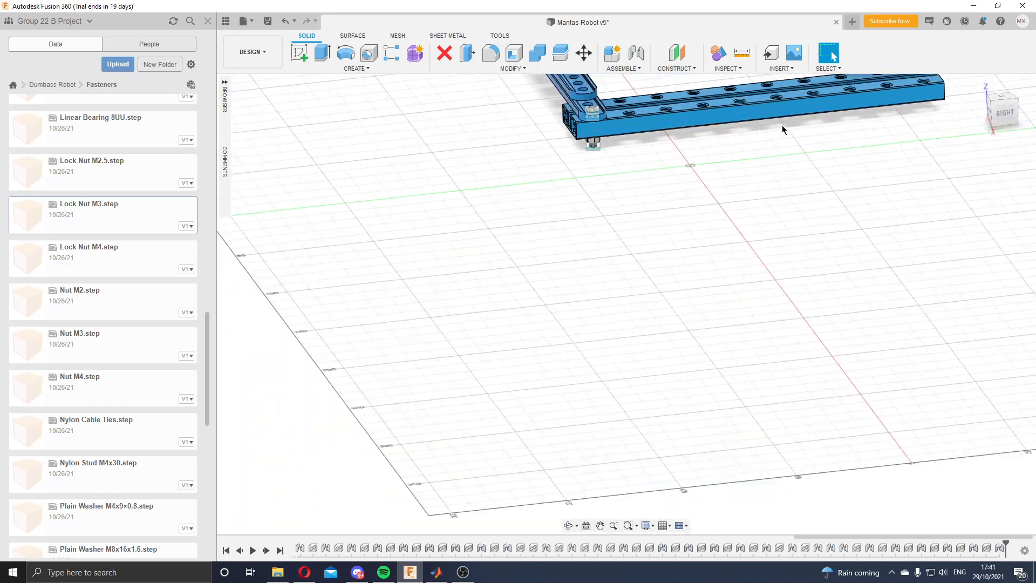
{"action": "middle_click_drag", "start_coordinate": [782, 125], "coordinate": [629, 475], "text": "shift"}
{"action": "left_click", "coordinate": [599, 526]}
{"action": "left_click_drag", "start_coordinate": [779, 221], "coordinate": [418, 457]}
{"action": "middle_click_drag", "start_coordinate": [418, 457], "coordinate": [759, 388], "text": "shift"}
{"action": "scroll", "coordinate": [617, 157], "scroll_direction": "down", "scroll_amount": 3}
{"action": "scroll", "coordinate": [619, 176], "scroll_direction": "down", "scroll_amount": 1}
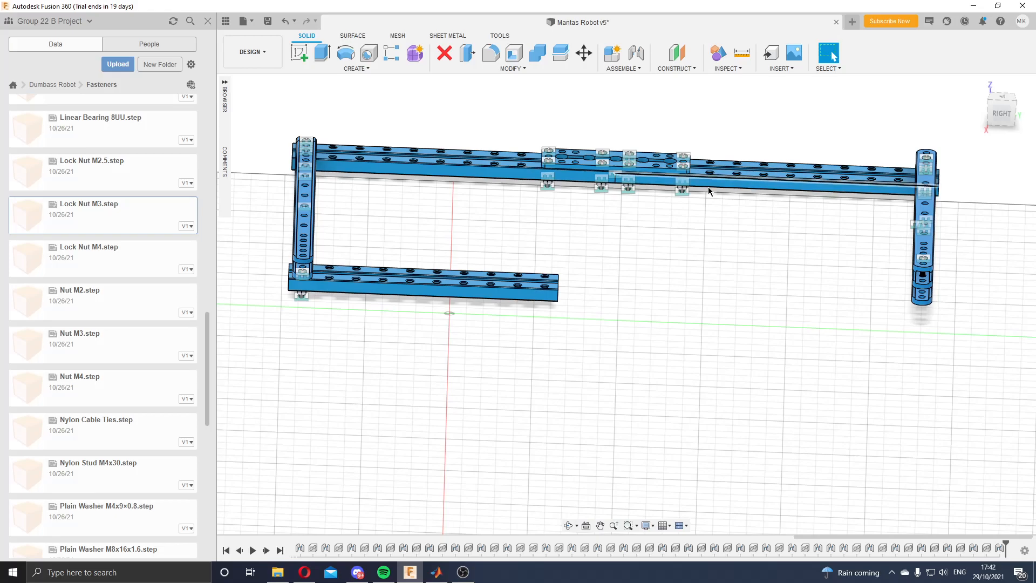
{"action": "middle_click_drag", "start_coordinate": [958, 233], "coordinate": [901, 239], "text": "shift"}
{"action": "scroll", "coordinate": [707, 197], "scroll_direction": "up", "scroll_amount": 3}
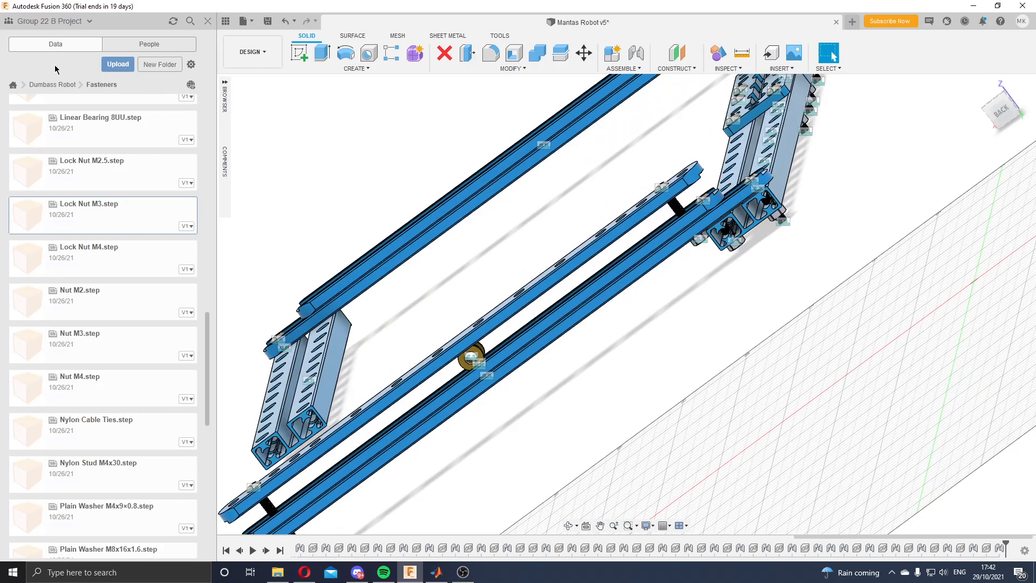
Step: Insert 25mm Motor Bracket V2.0 from the Motors folder and rotate it -90 degrees so it stands upright
{"action": "left_click", "coordinate": [49, 85]}
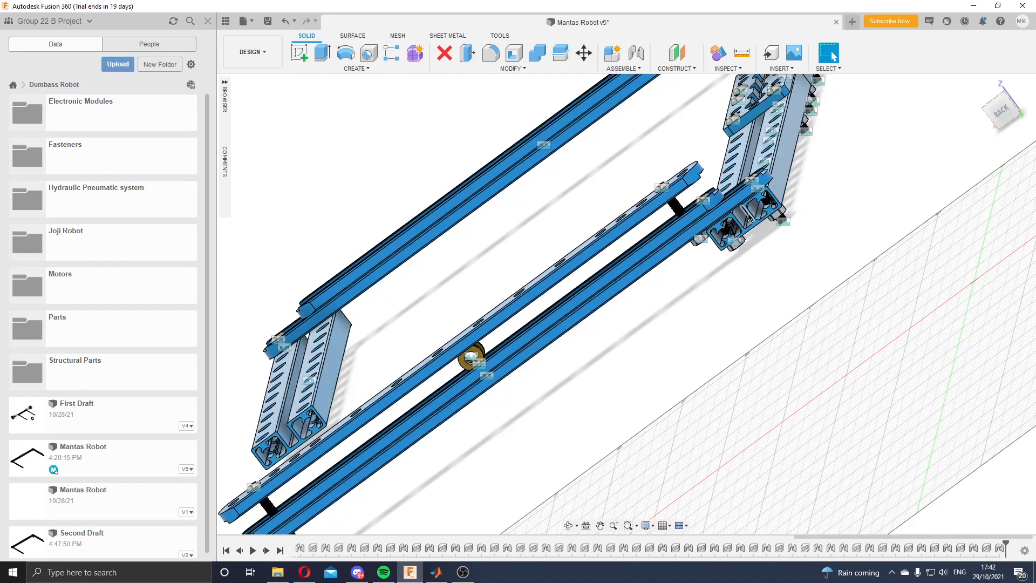
{"action": "left_click", "coordinate": [84, 288]}
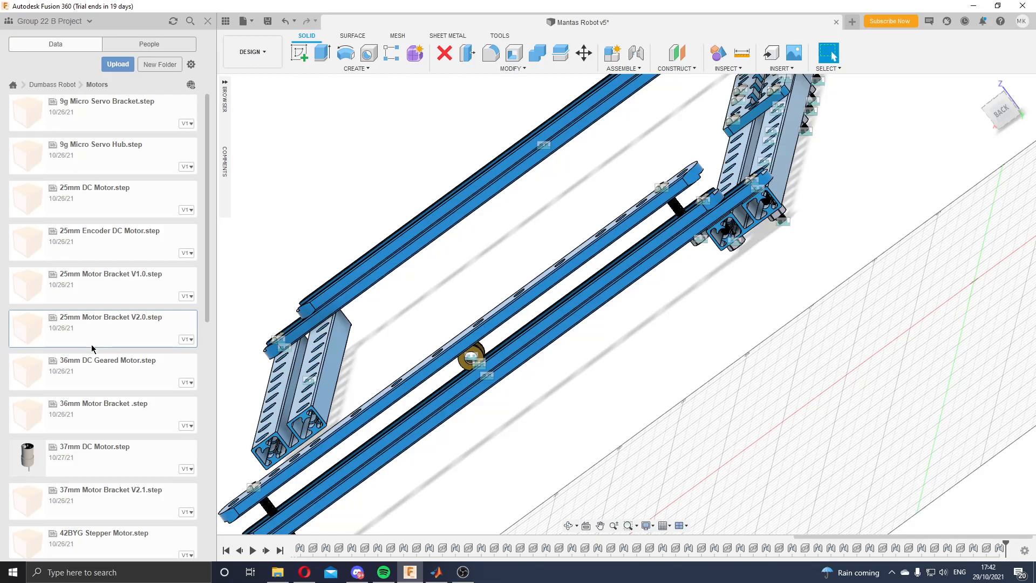
{"action": "left_click_drag", "start_coordinate": [79, 336], "coordinate": [771, 352]}
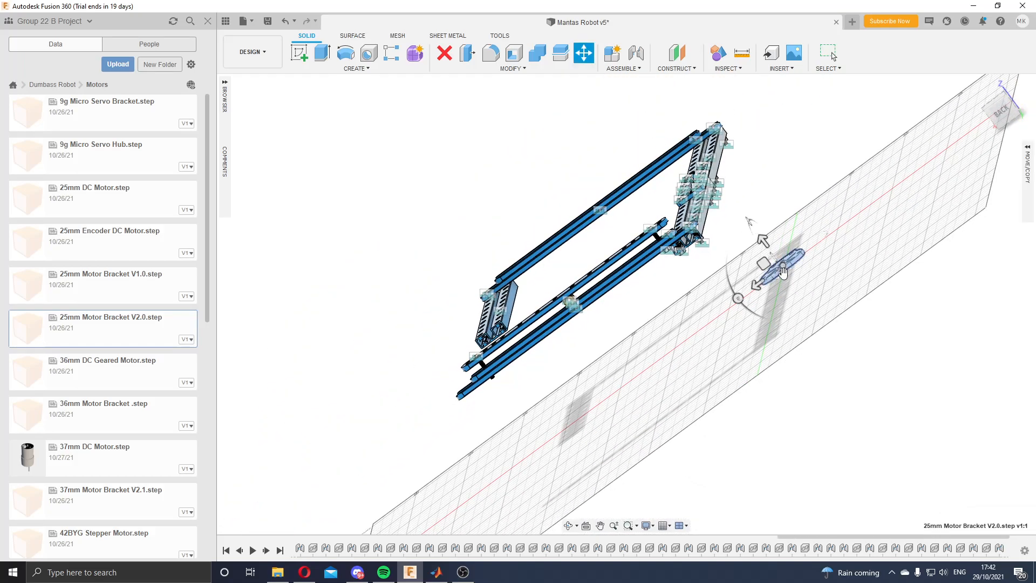
{"action": "scroll", "coordinate": [803, 267], "scroll_direction": "up", "scroll_amount": 5}
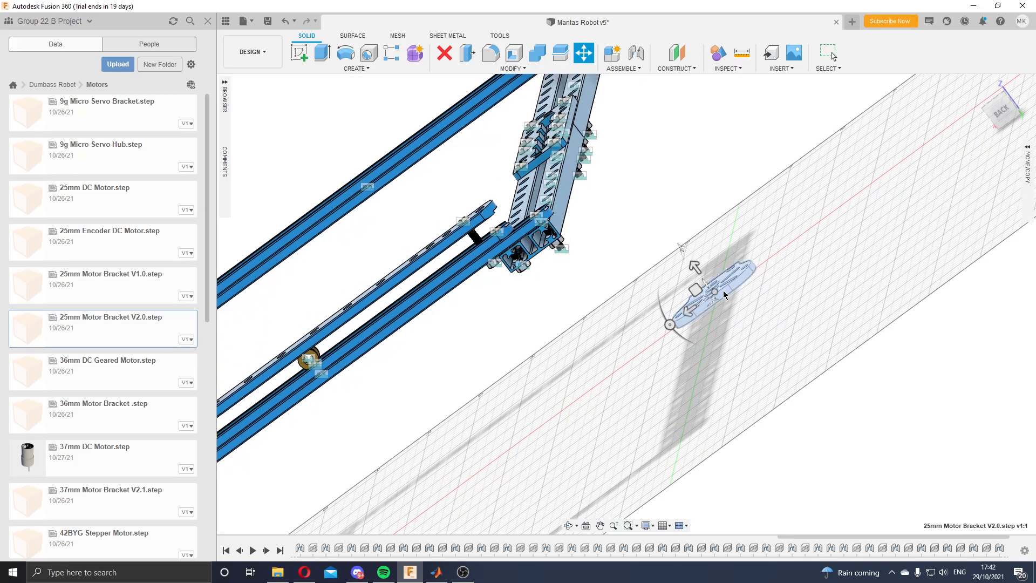
{"action": "left_click_drag", "start_coordinate": [680, 248], "coordinate": [727, 354]}
{"action": "middle_click_drag", "start_coordinate": [860, 171], "coordinate": [805, 250], "text": "shift"}
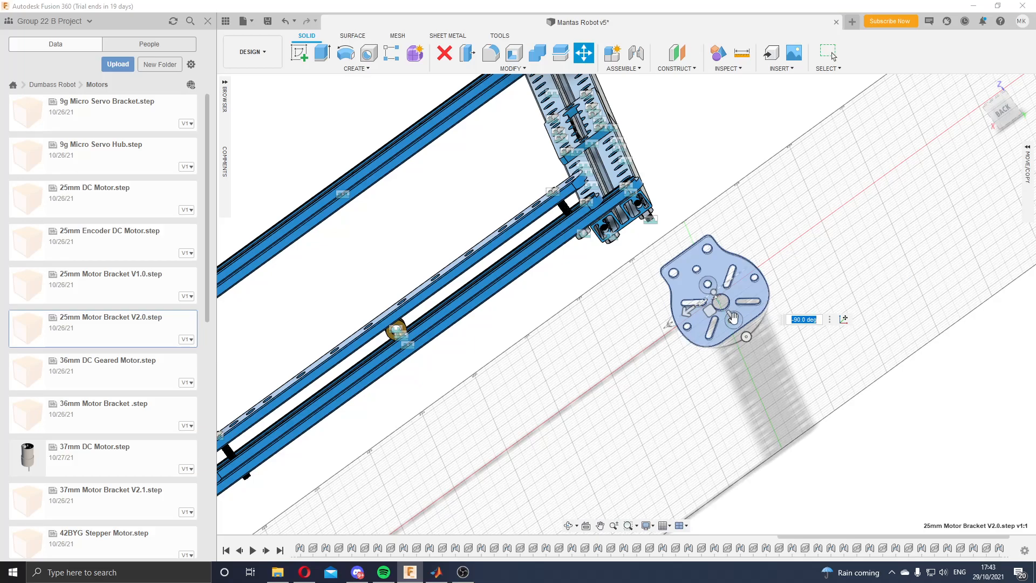
Step: Move the upright motor bracket 190 mm horizontally toward the side of the beam frame
{"action": "middle_click_drag", "start_coordinate": [881, 215], "coordinate": [834, 233], "text": "shift"}
{"action": "left_click_drag", "start_coordinate": [709, 300], "coordinate": [407, 496]}
{"action": "middle_click_drag", "start_coordinate": [407, 497], "coordinate": [541, 405], "text": "shift"}
{"action": "scroll", "coordinate": [534, 439], "scroll_direction": "down", "scroll_amount": 3}
{"action": "scroll", "coordinate": [517, 524], "scroll_direction": "up", "scroll_amount": 2}
{"action": "scroll", "coordinate": [515, 523], "scroll_direction": "up", "scroll_amount": 2}
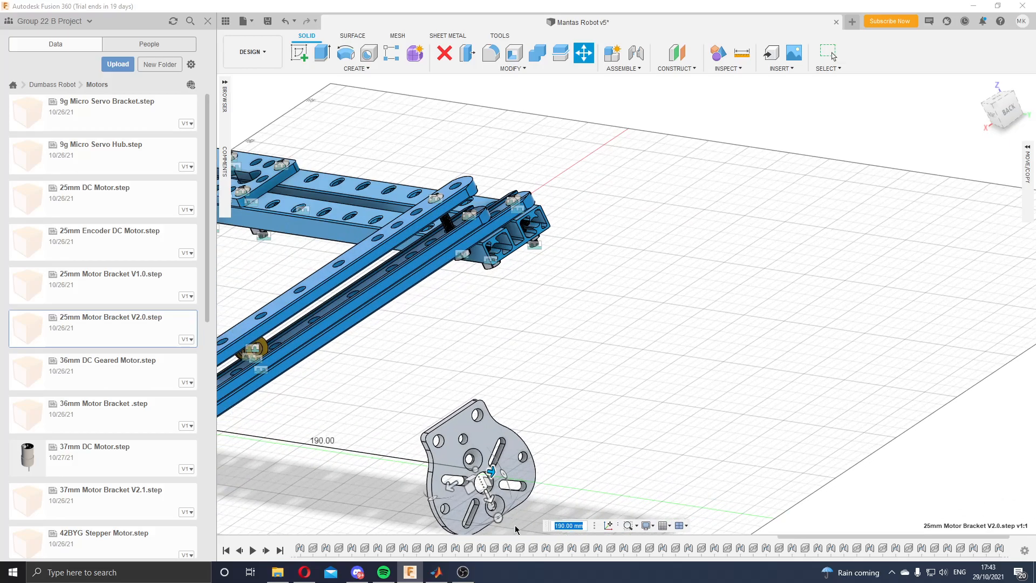
Step: Bring the motor bracket up beside the frame's corner and offset it 15 mm
{"action": "left_click_drag", "start_coordinate": [493, 480], "coordinate": [529, 354]}
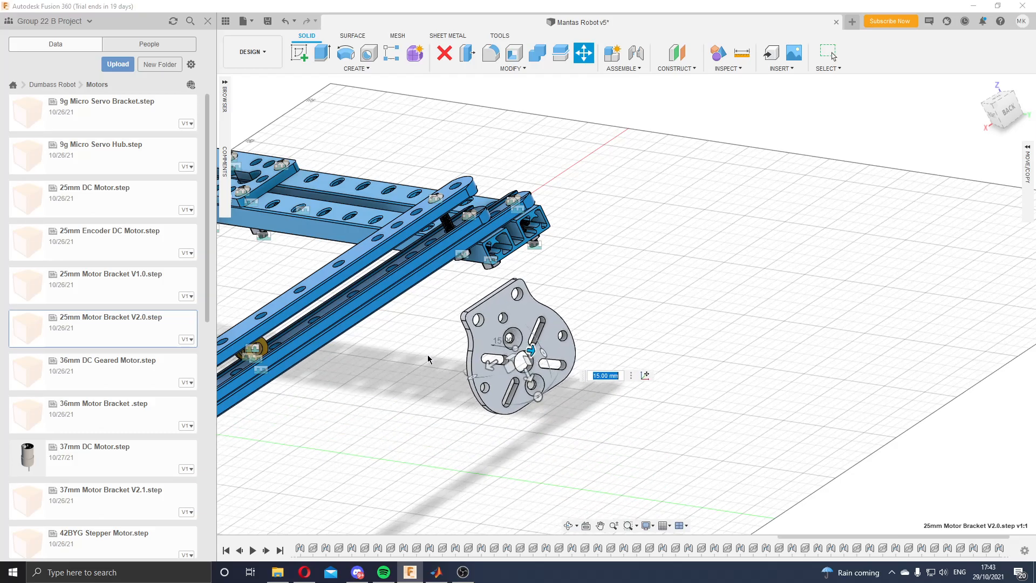
{"action": "middle_click_drag", "start_coordinate": [713, 281], "coordinate": [629, 260], "text": "shift"}
{"action": "scroll", "coordinate": [624, 250], "scroll_direction": "down", "scroll_amount": 5}
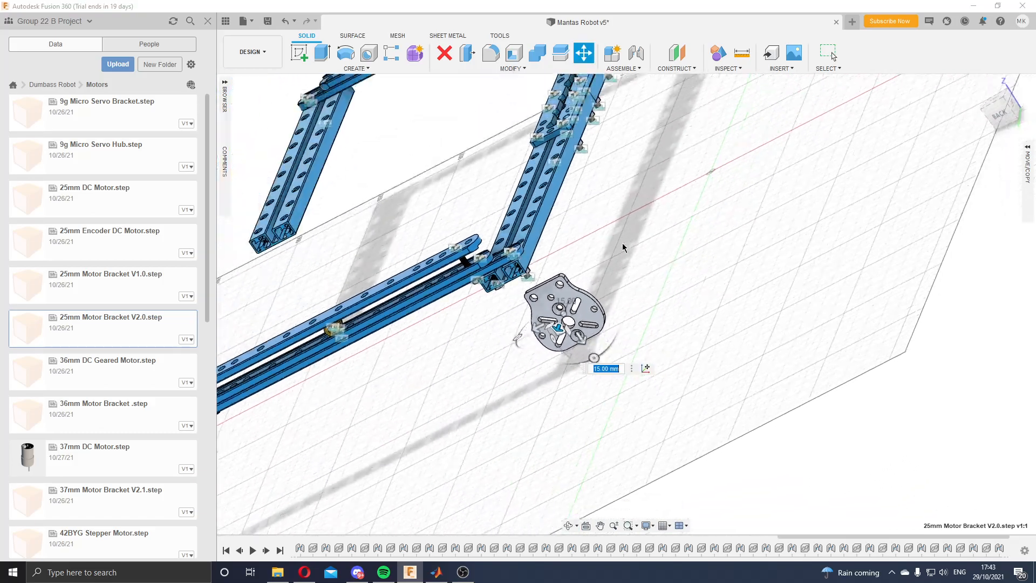
{"action": "scroll", "coordinate": [478, 159], "scroll_direction": "up", "scroll_amount": 2}
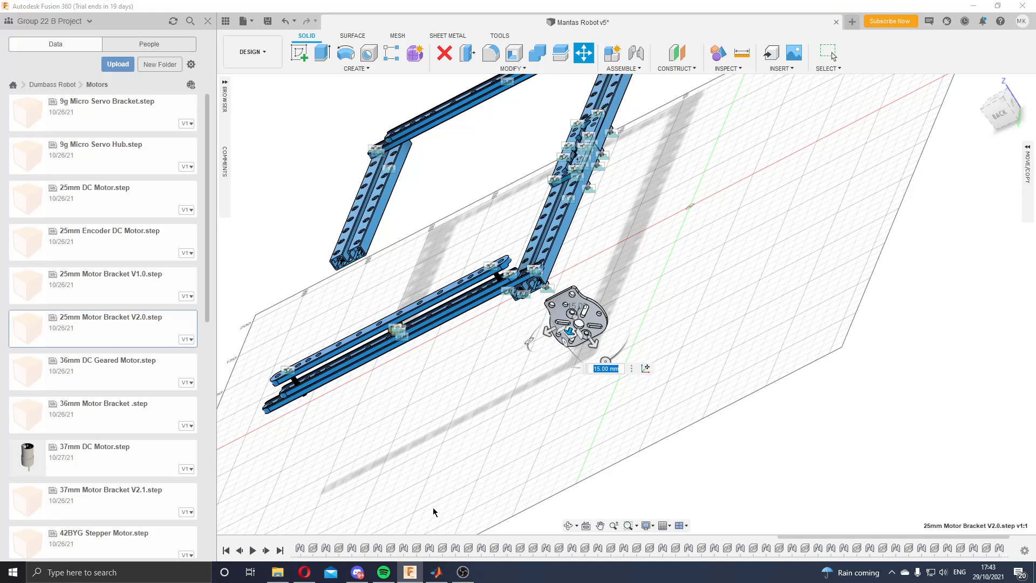
{"action": "middle_click_drag", "start_coordinate": [450, 480], "coordinate": [492, 436], "text": "shift"}
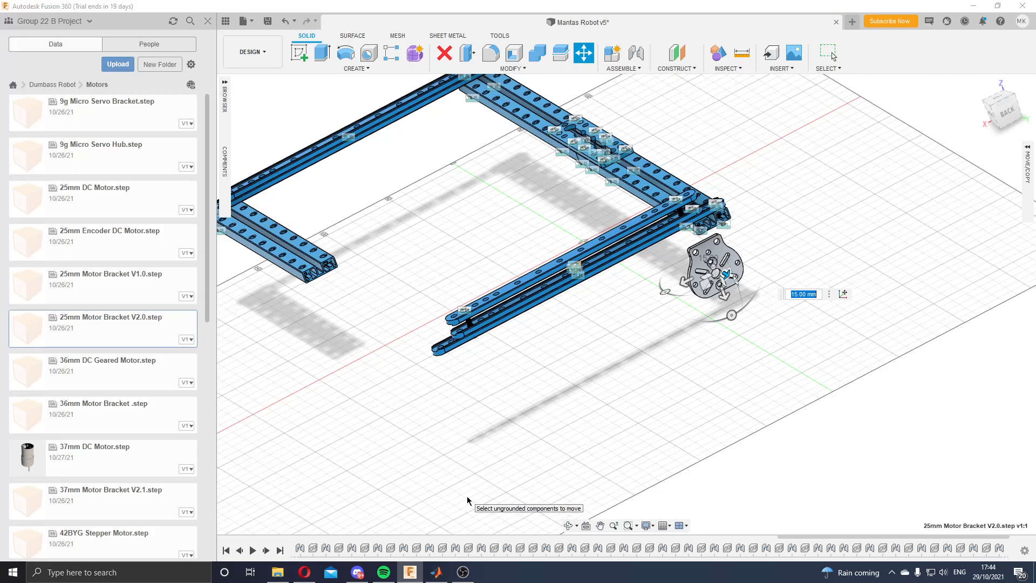
Step: Switch to the Fusion Team page in the browser, open the Group 22 project from the project list, and review its uploaded beam files
{"action": "left_click", "coordinate": [304, 572]}
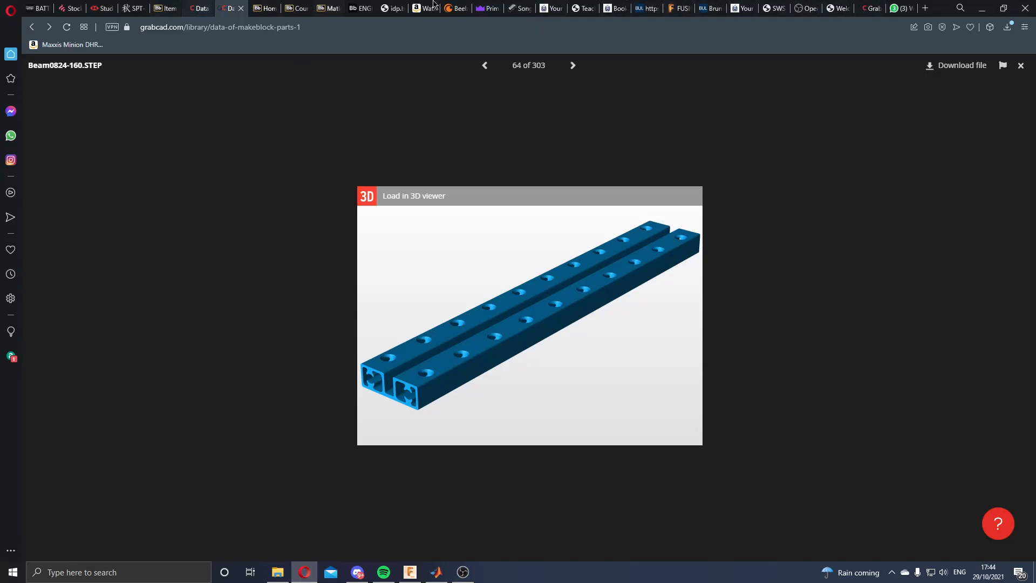
{"action": "left_click", "coordinate": [669, 15]}
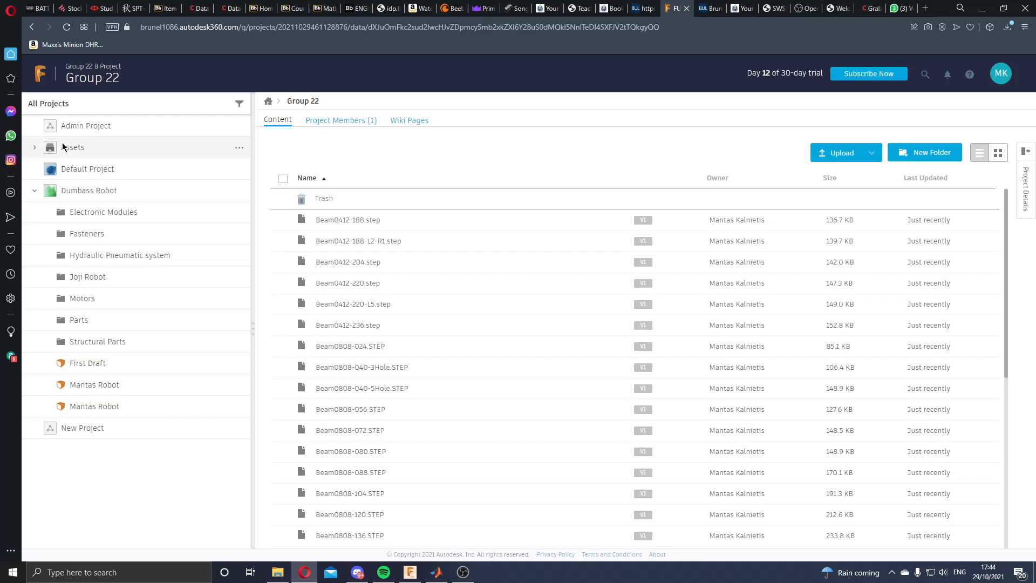
{"action": "left_click", "coordinate": [269, 101]}
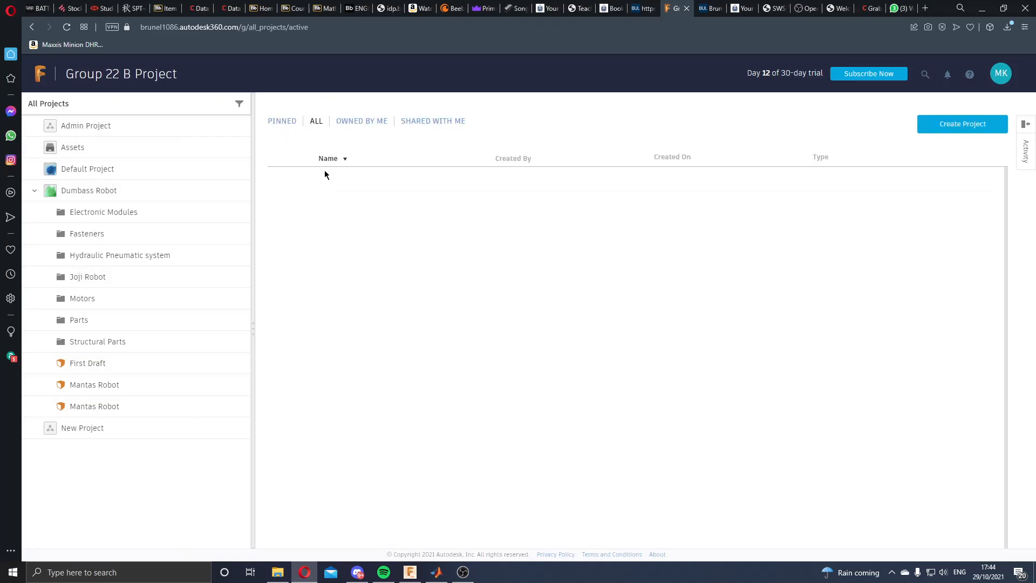
{"action": "left_click", "coordinate": [359, 381]}
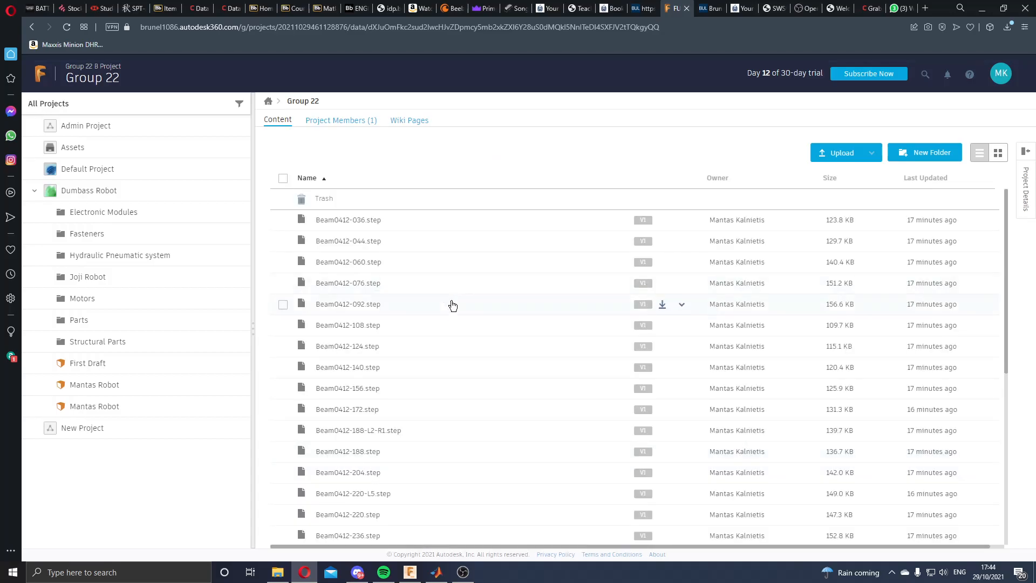
{"action": "scroll", "coordinate": [645, 333], "scroll_direction": "down", "scroll_amount": 6}
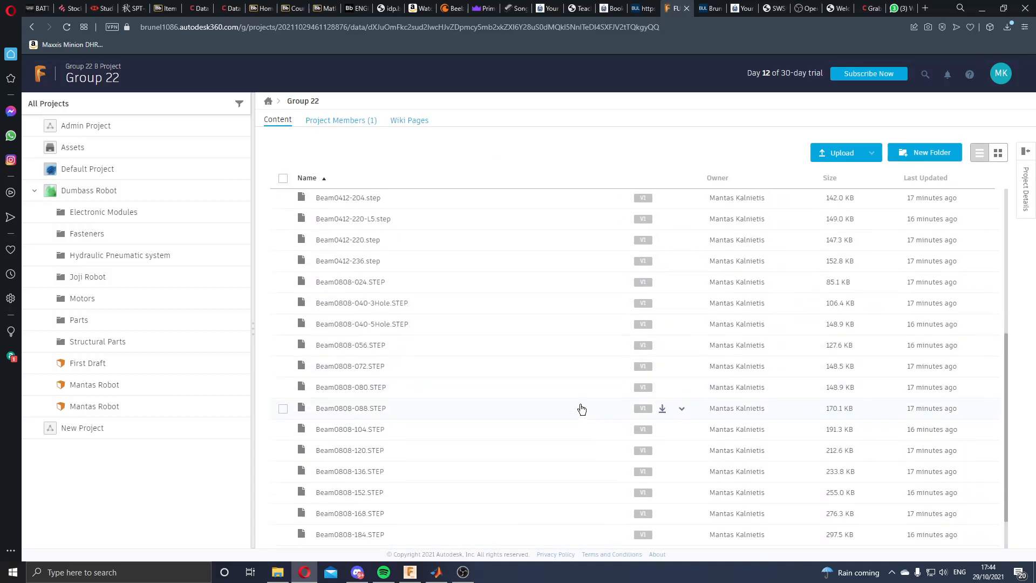
{"action": "scroll", "coordinate": [448, 387], "scroll_direction": "up", "scroll_amount": 5}
{"action": "scroll", "coordinate": [453, 380], "scroll_direction": "up", "scroll_amount": 2}
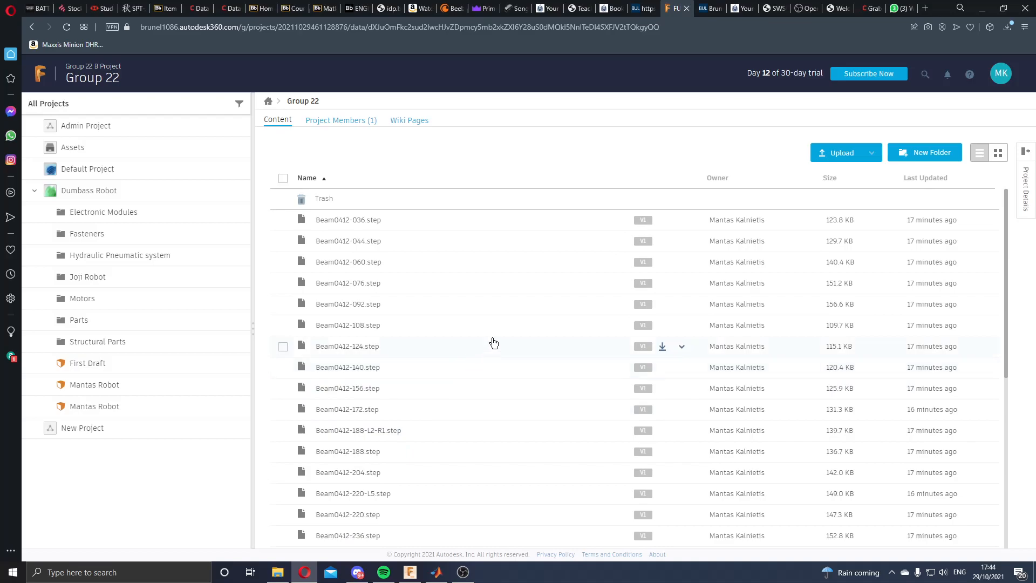
{"action": "scroll", "coordinate": [779, 233], "scroll_direction": "down", "scroll_amount": 6}
Step: Create a folder named Fasteners in the Group 22 project
{"action": "left_click", "coordinate": [930, 153]}
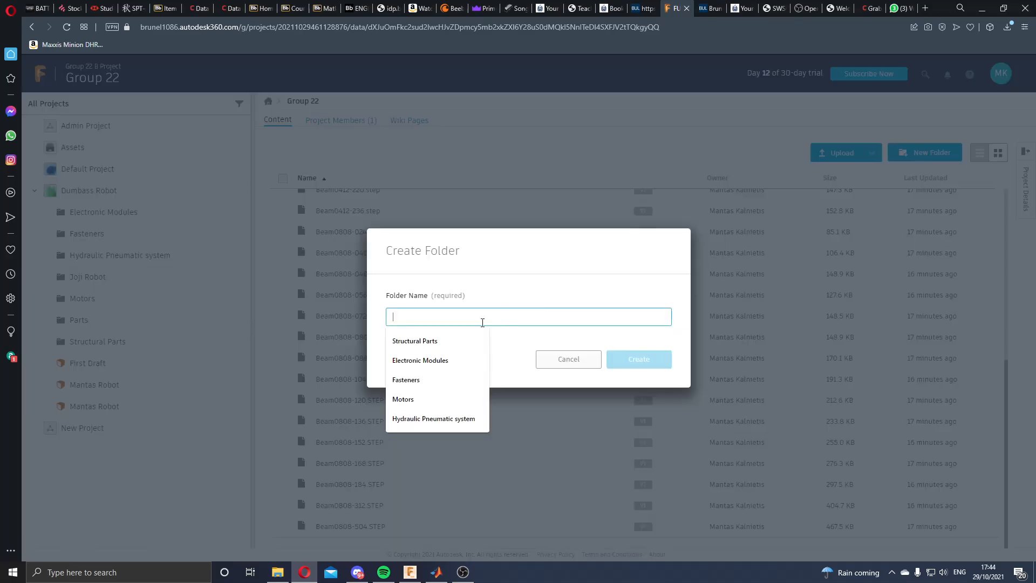
{"action": "left_click", "coordinate": [423, 380]}
{"action": "left_click", "coordinate": [657, 367]}
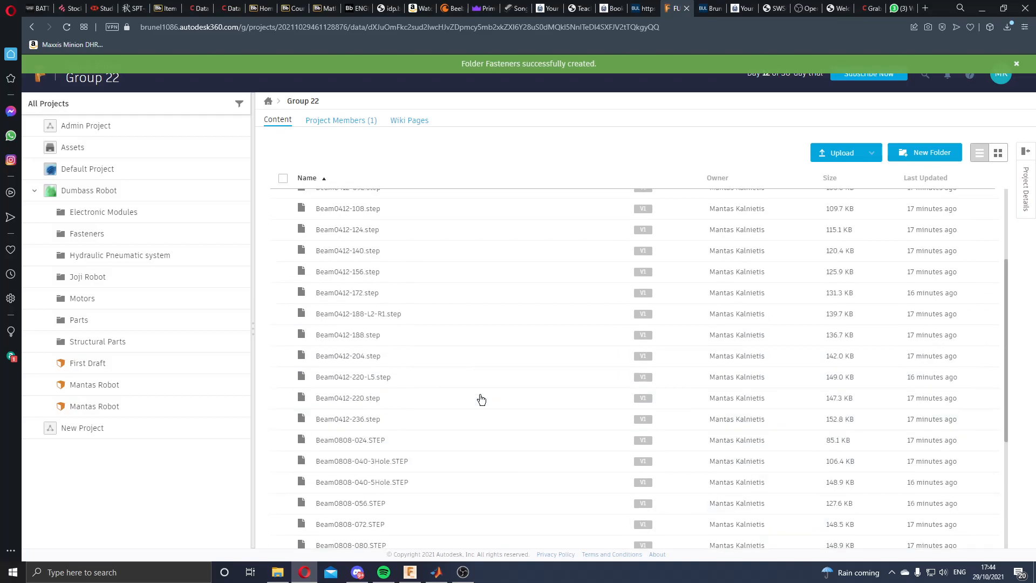
Step: Open the Group 22 project's Fasteners folder and return to the list of all projects
{"action": "left_click", "coordinate": [360, 223]}
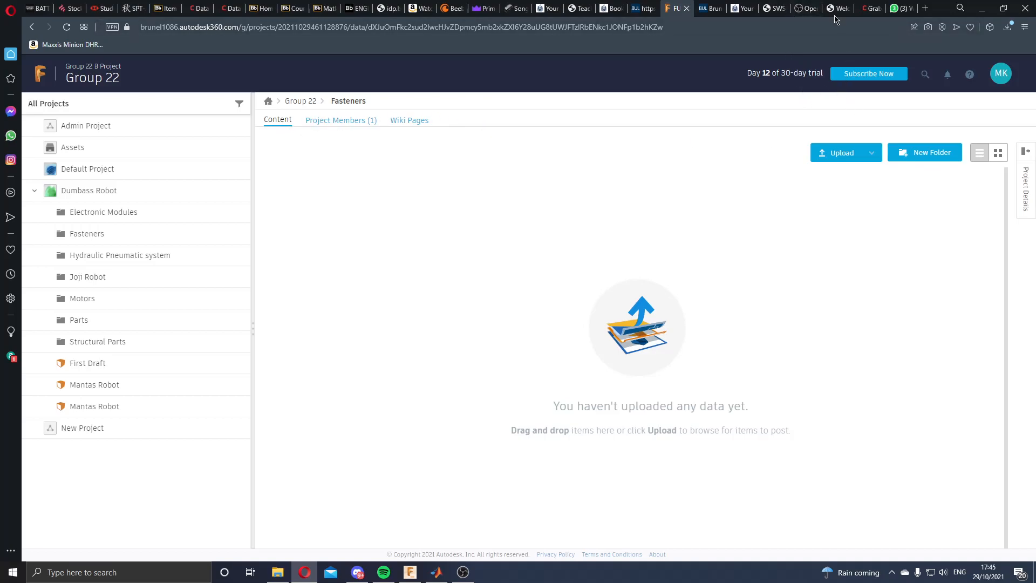
{"action": "left_click", "coordinate": [268, 102]}
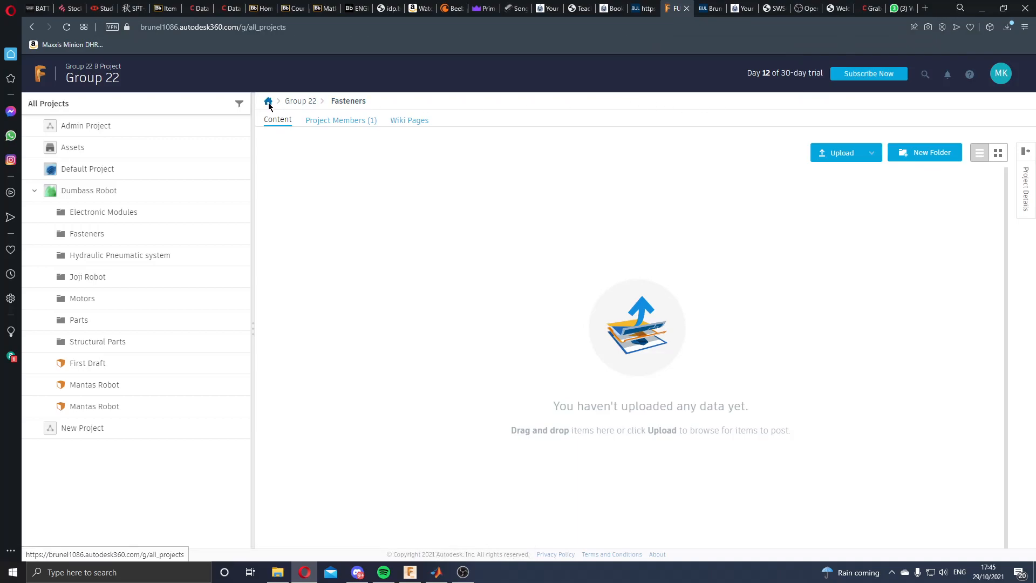
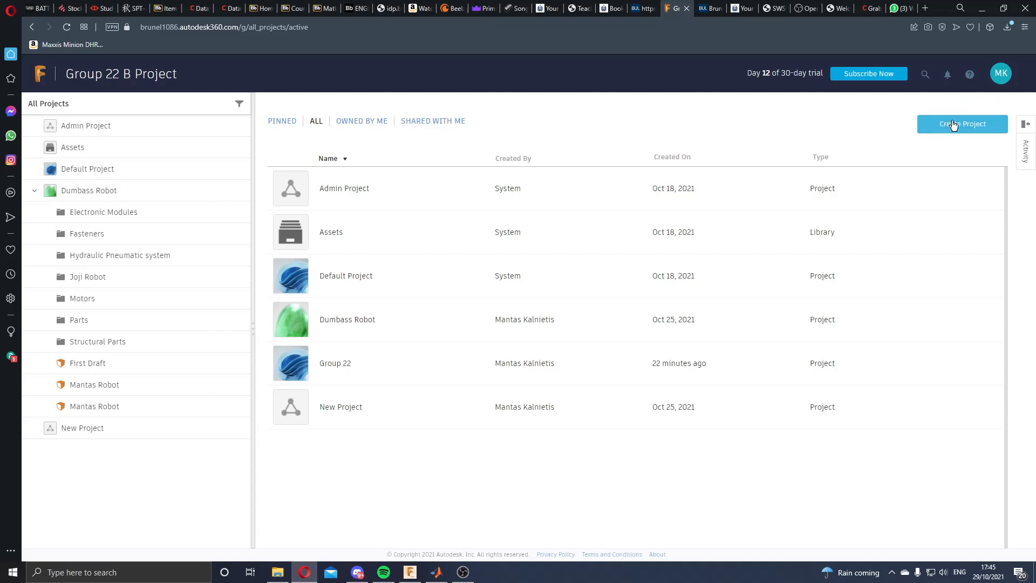
{"action": "left_click", "coordinate": [957, 125]}
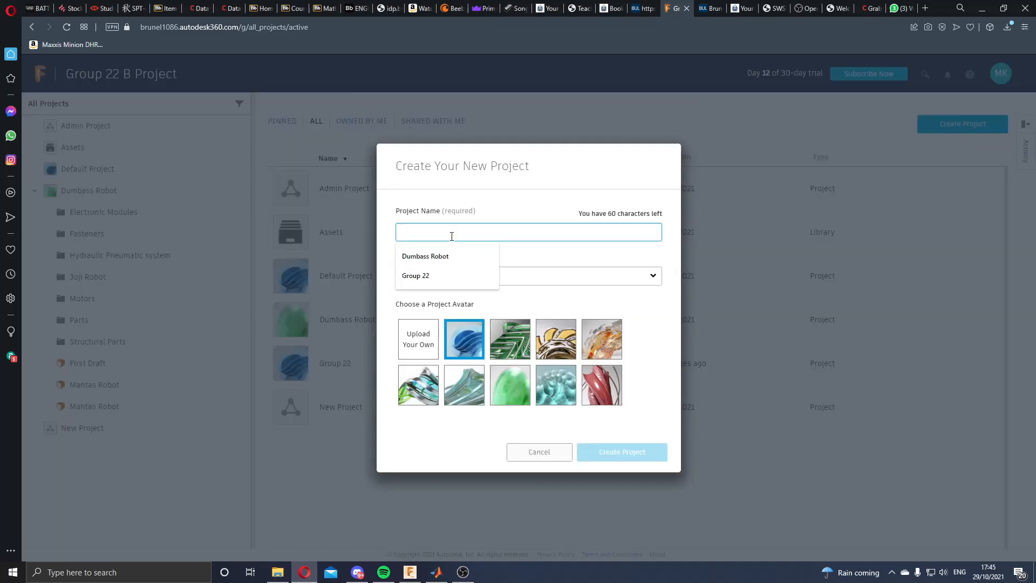
{"action": "left_click", "coordinate": [427, 276]}
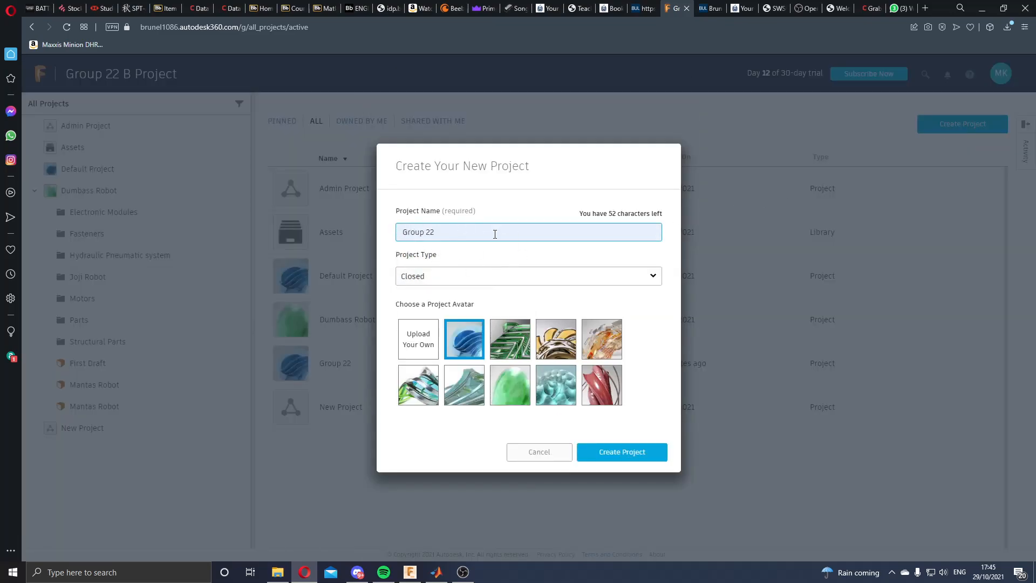
{"action": "left_click", "coordinate": [424, 274]}
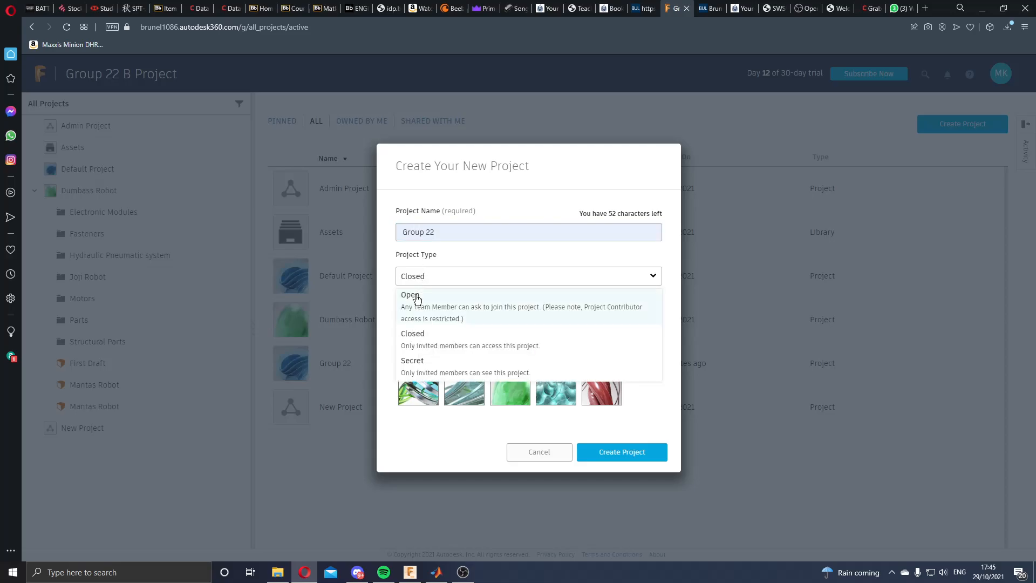
{"action": "left_click", "coordinate": [449, 342]}
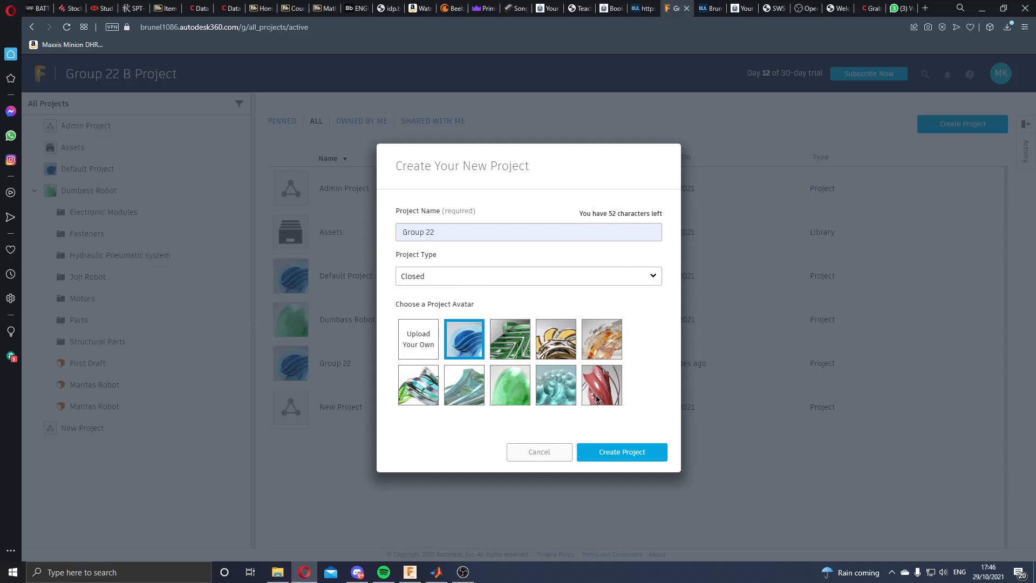
{"action": "left_click", "coordinate": [533, 454]}
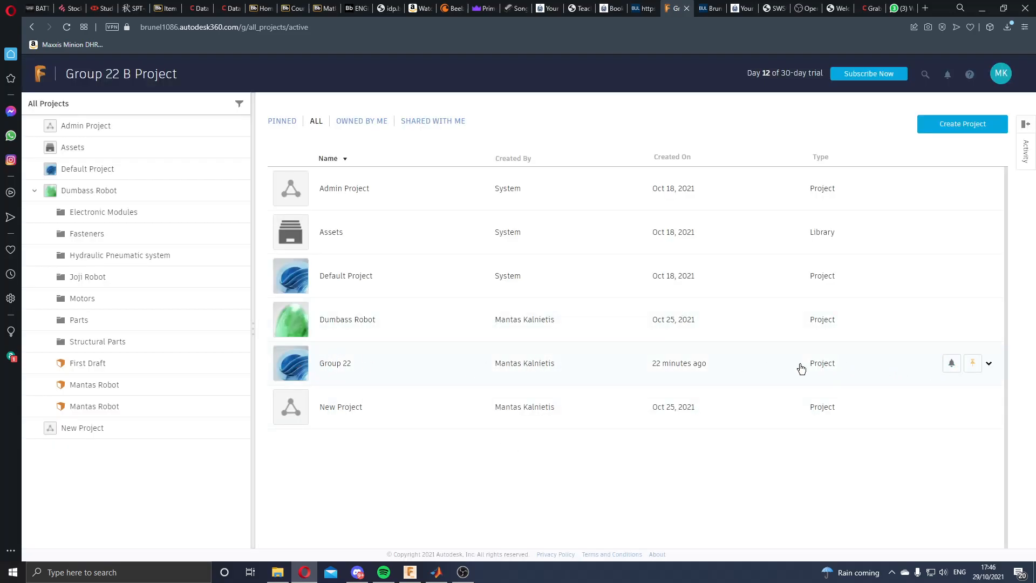
Step: Open the Group 22 project's member list and review the role options for inviting people, without sending an invitation
{"action": "left_click", "coordinate": [408, 370]}
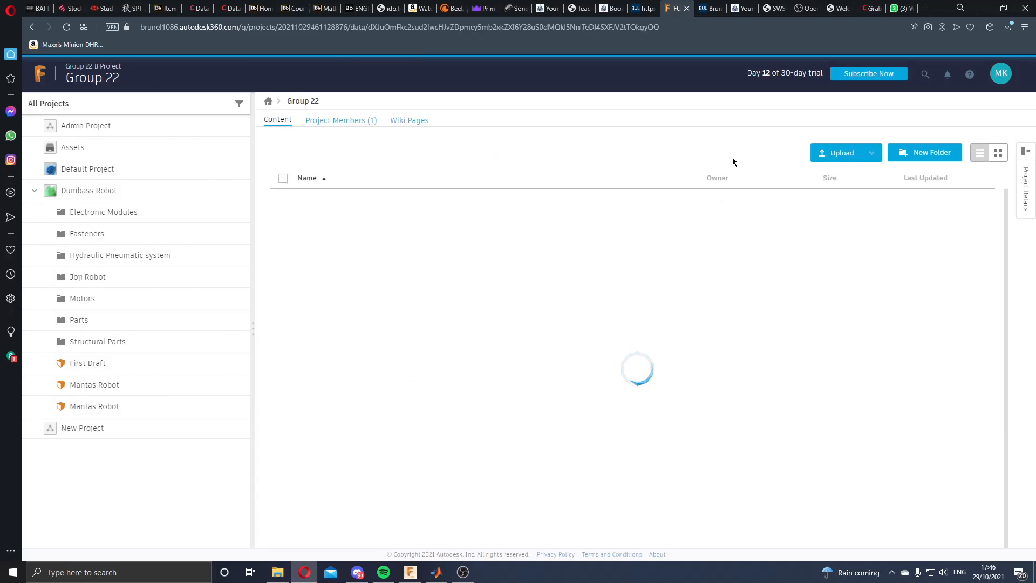
{"action": "left_click", "coordinate": [339, 121]}
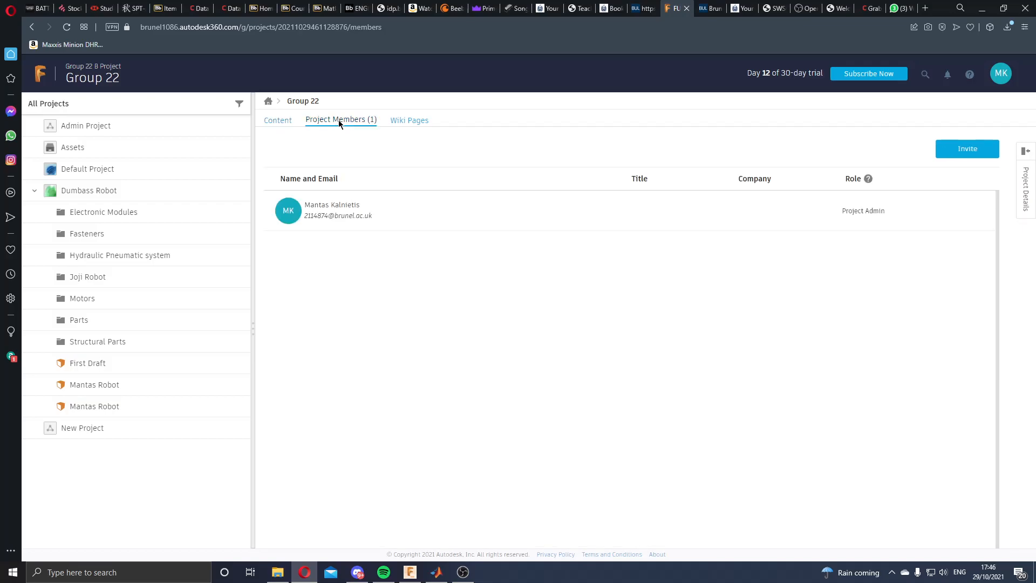
{"action": "left_click", "coordinate": [977, 150]}
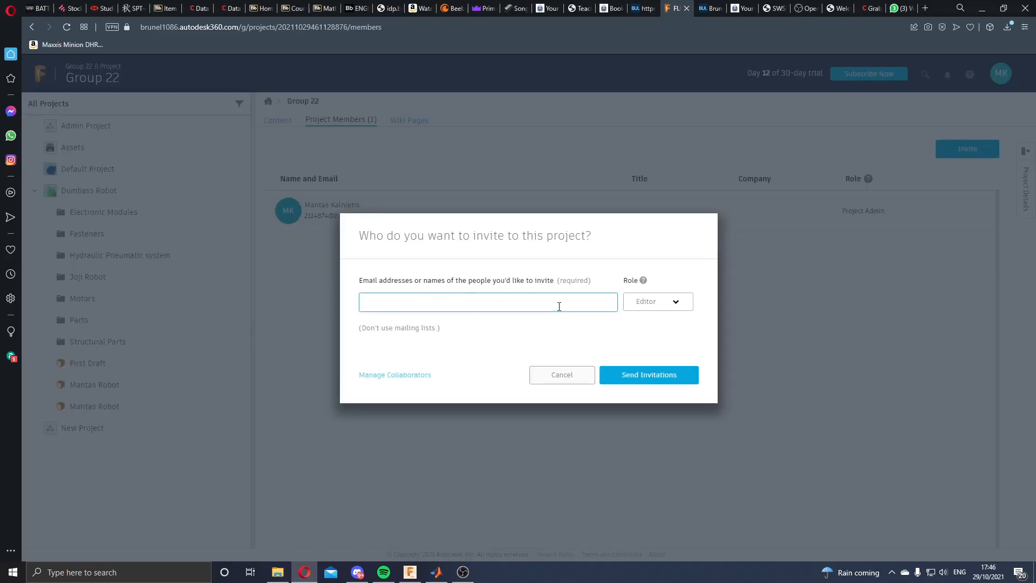
{"action": "left_click", "coordinate": [635, 303]}
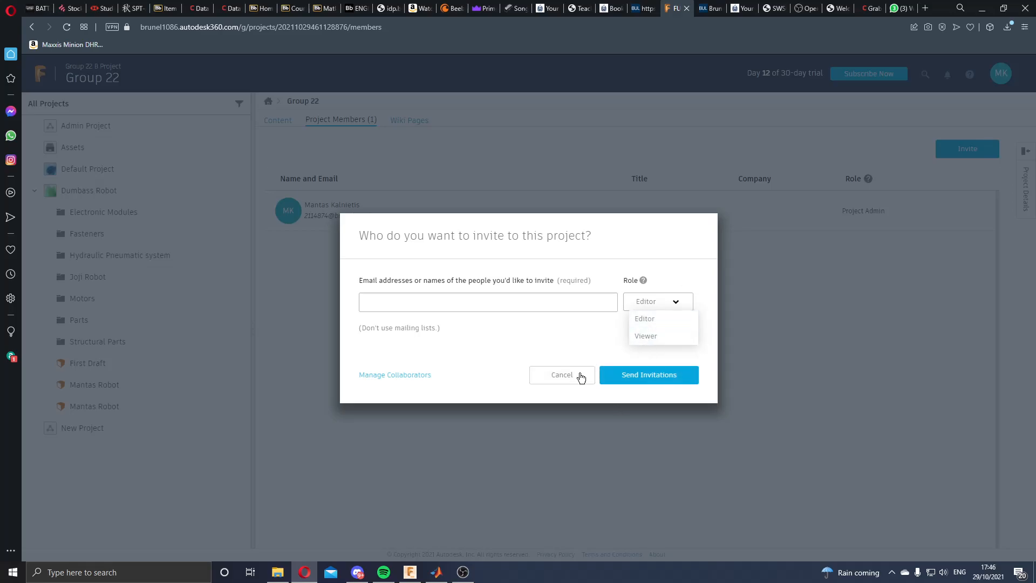
{"action": "left_click", "coordinate": [560, 376]}
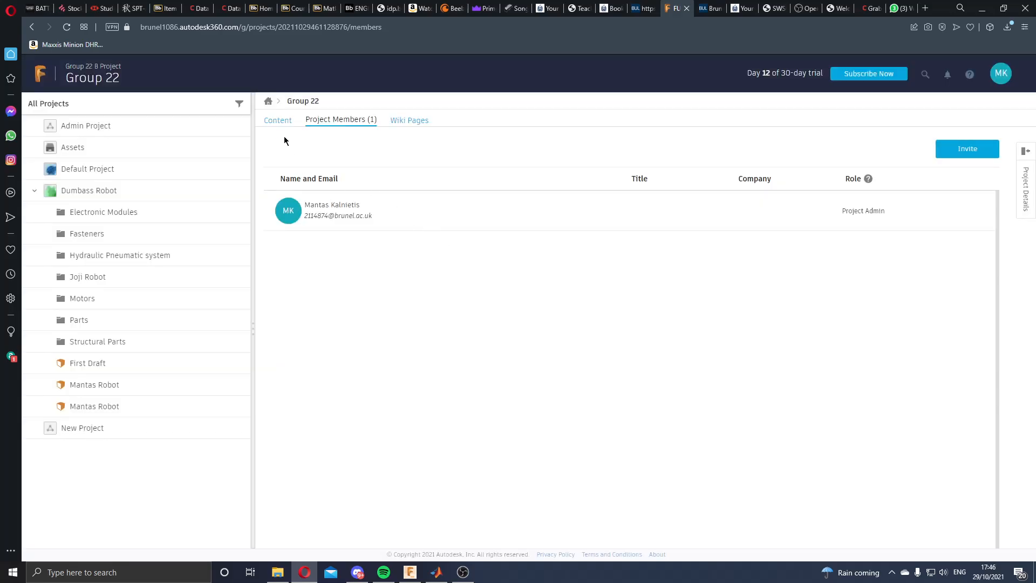
Step: Upload all STEP files from the 04Makeblock Fasteners folder in Downloads to the Group 22 project's Fasteners folder
{"action": "left_click", "coordinate": [283, 121]}
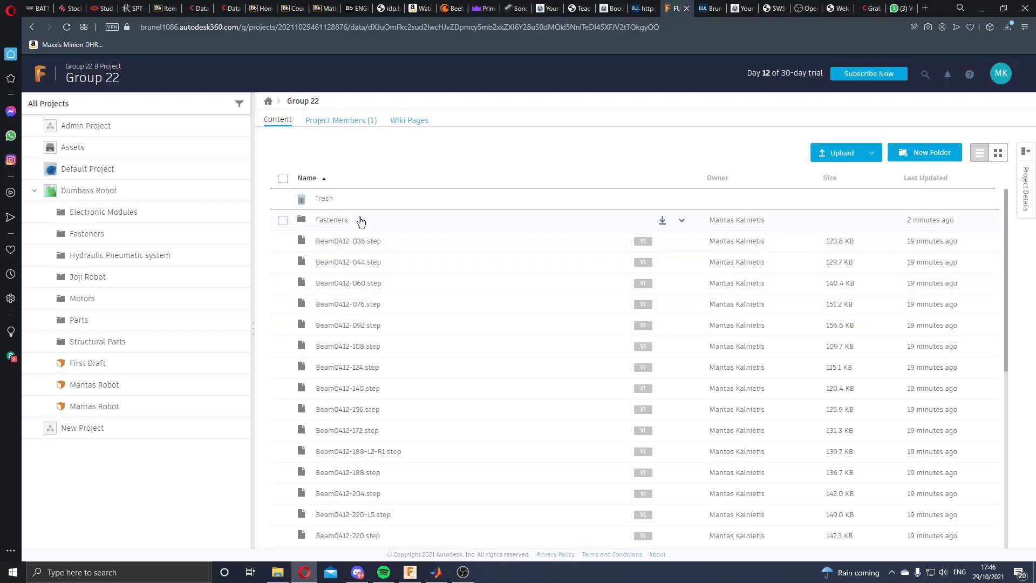
{"action": "left_click", "coordinate": [410, 224]}
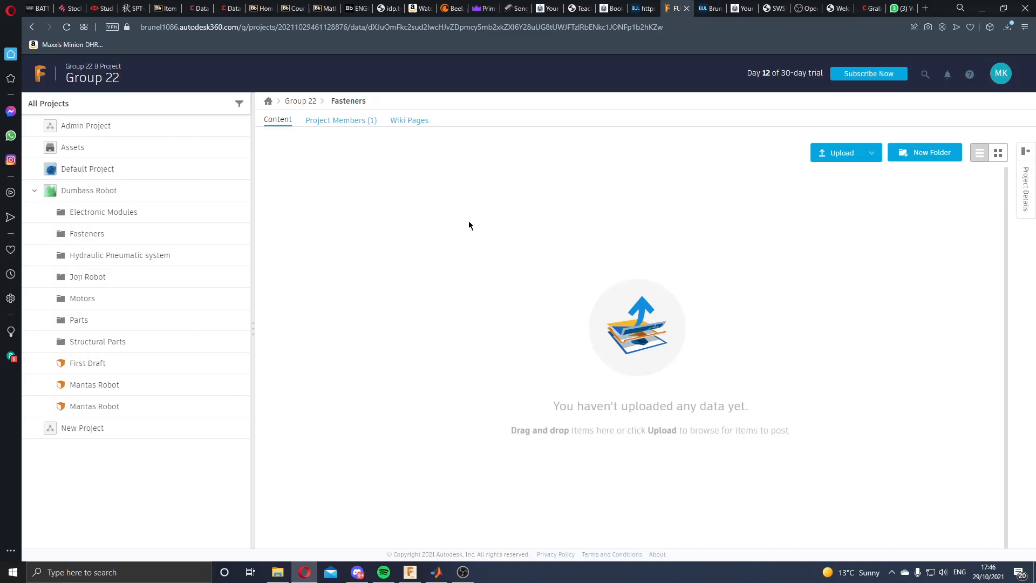
{"action": "left_click", "coordinate": [839, 156]}
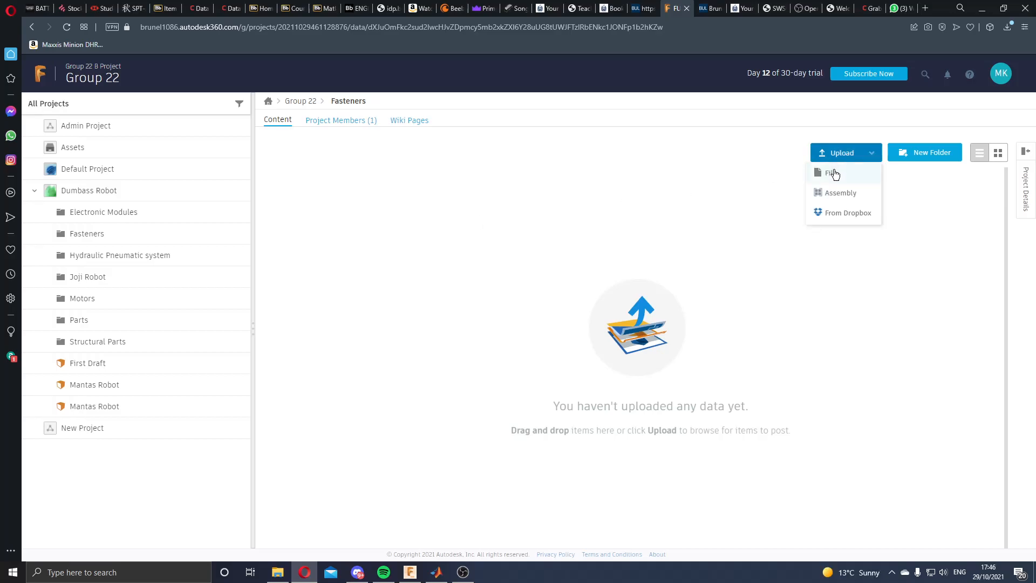
{"action": "left_click", "coordinate": [834, 177]}
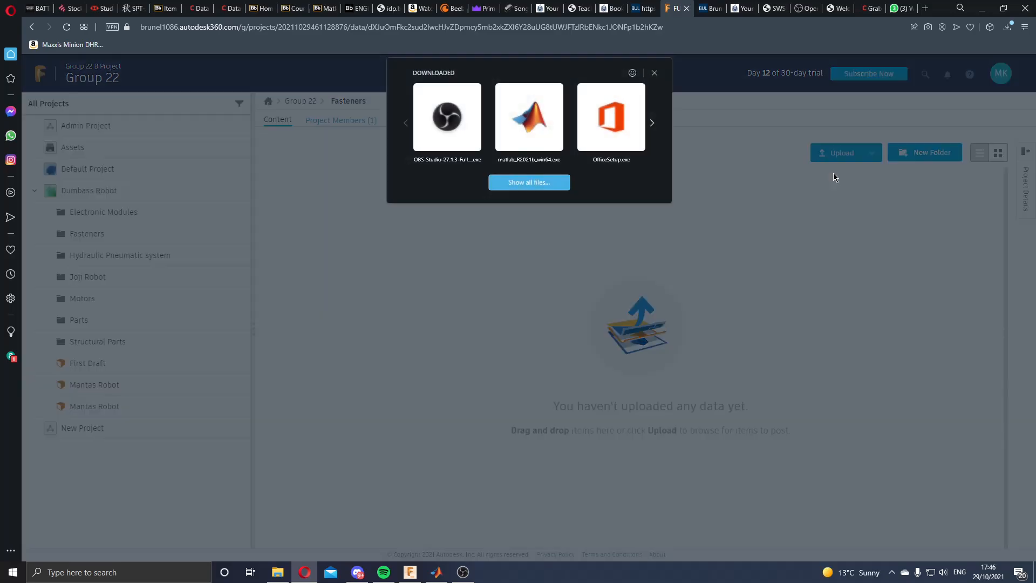
{"action": "left_click", "coordinate": [514, 182]}
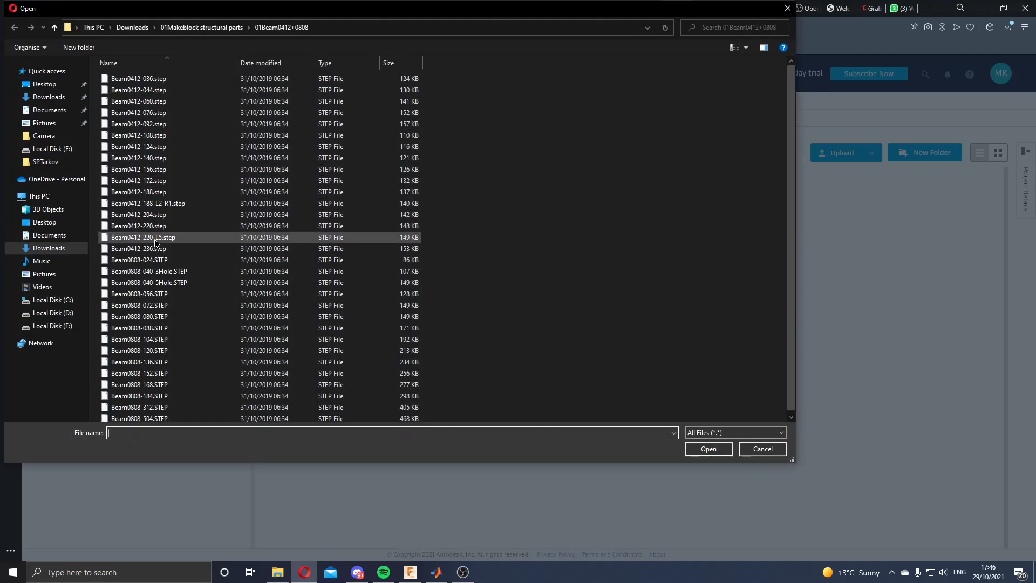
{"action": "left_click", "coordinate": [46, 247]}
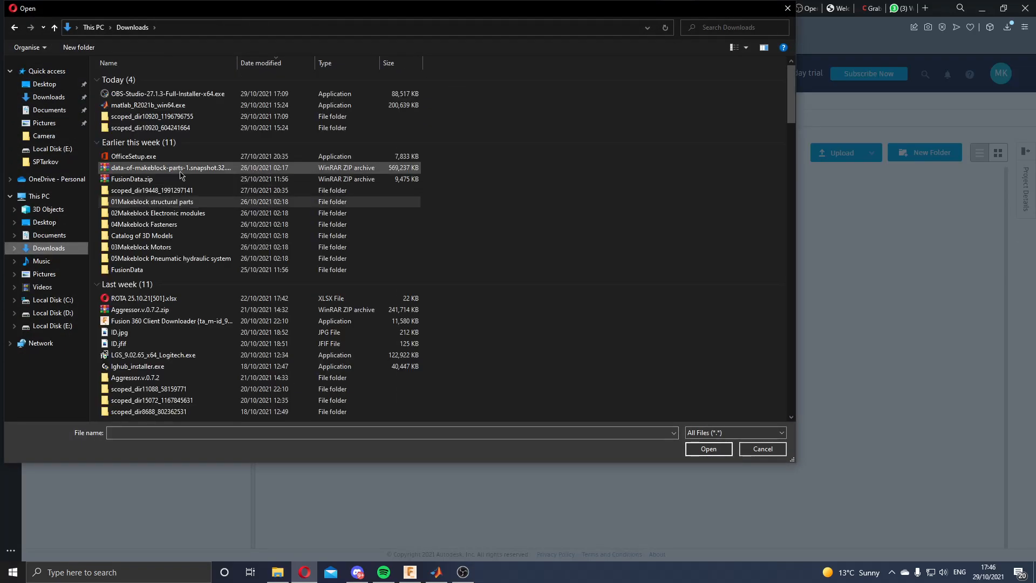
{"action": "double_click", "coordinate": [157, 223]}
{"action": "scroll", "coordinate": [473, 243], "scroll_direction": "down", "scroll_amount": 10}
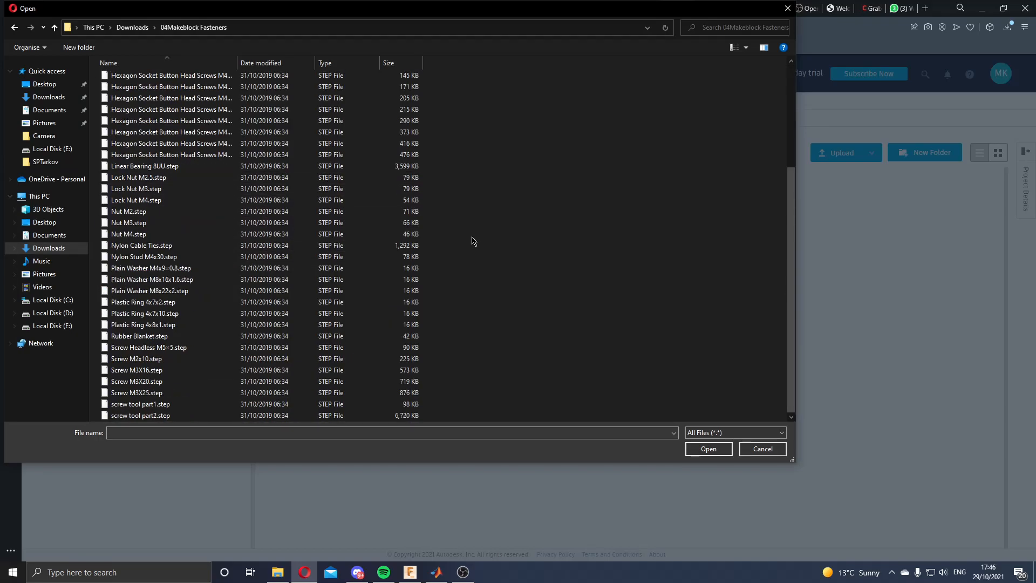
{"action": "left_click_drag", "start_coordinate": [430, 415], "coordinate": [261, 82]}
{"action": "left_click", "coordinate": [710, 450]}
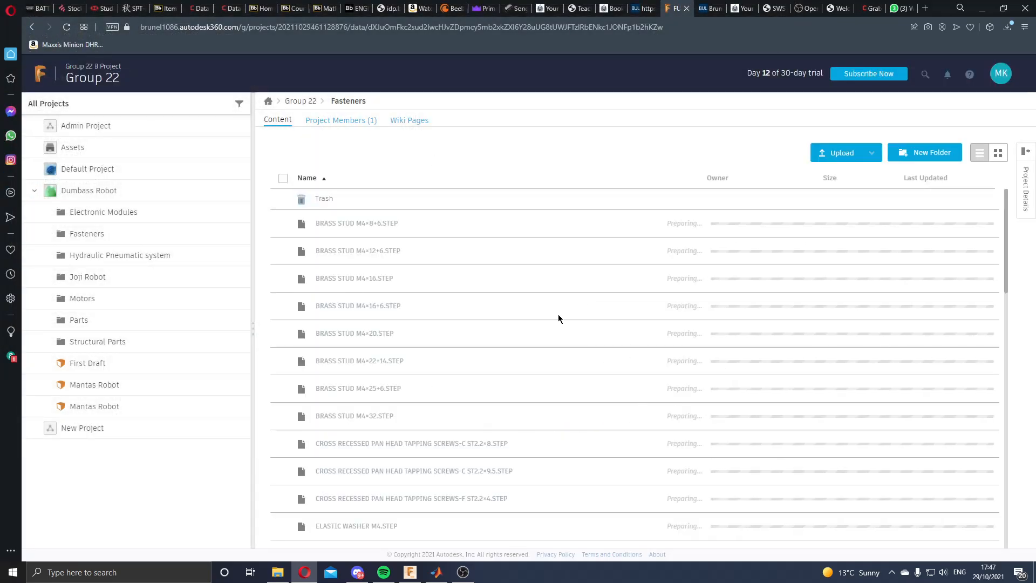
{"action": "scroll", "coordinate": [550, 269], "scroll_direction": "down", "scroll_amount": 15}
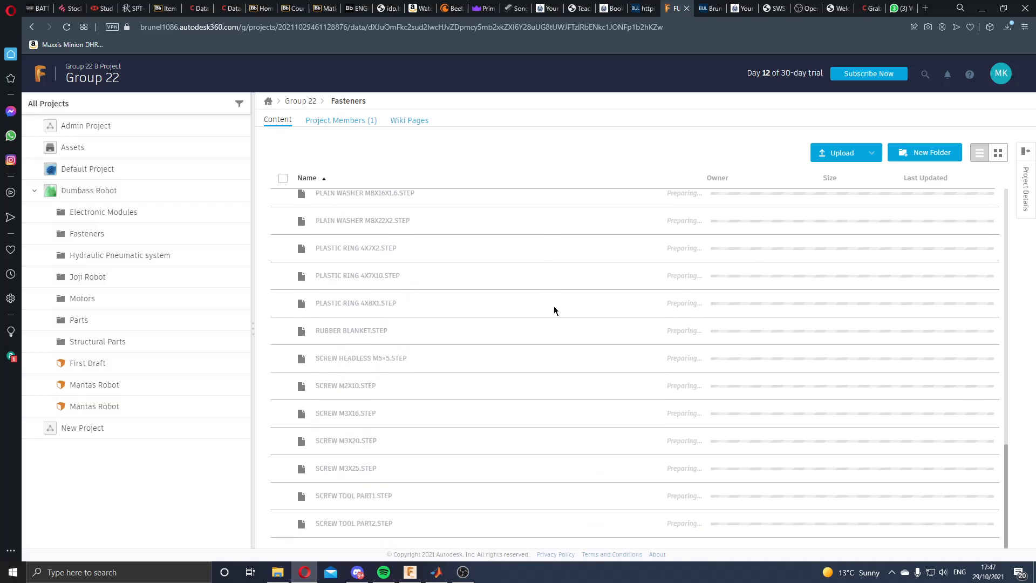
{"action": "scroll", "coordinate": [664, 410], "scroll_direction": "up", "scroll_amount": 15}
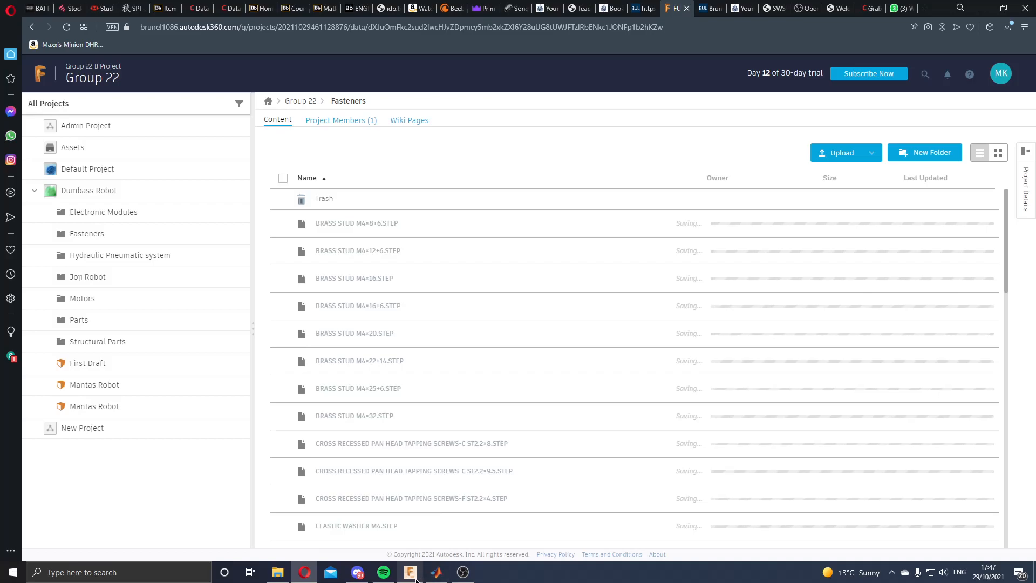
{"action": "left_click", "coordinate": [410, 572]}
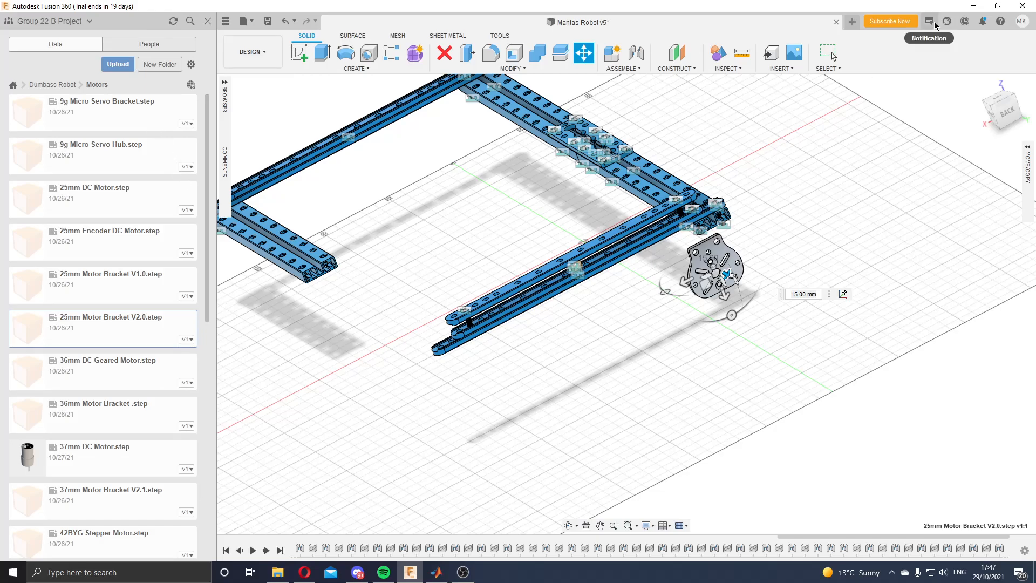
{"action": "left_click", "coordinate": [306, 573]}
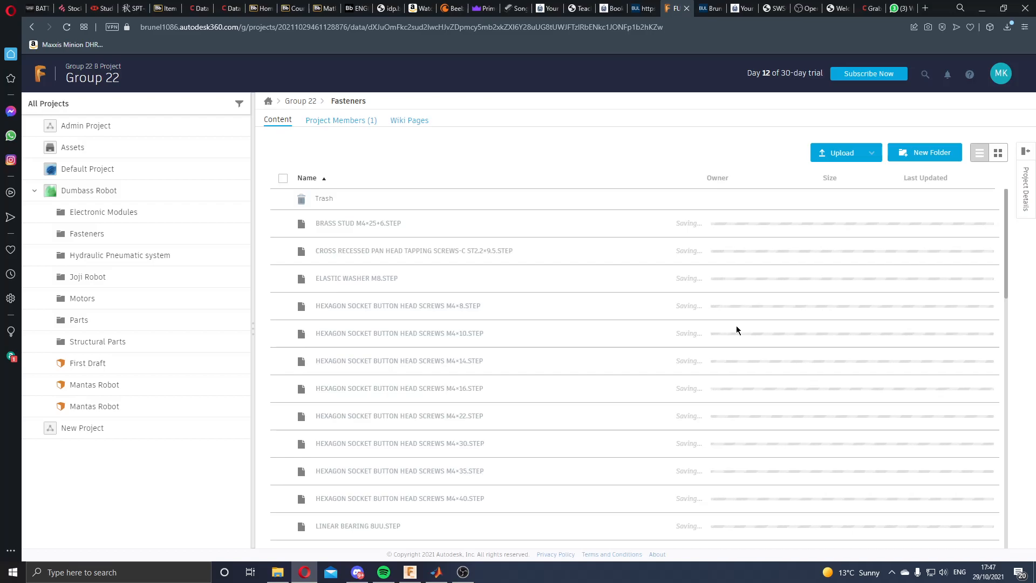
{"action": "left_click", "coordinate": [357, 572]}
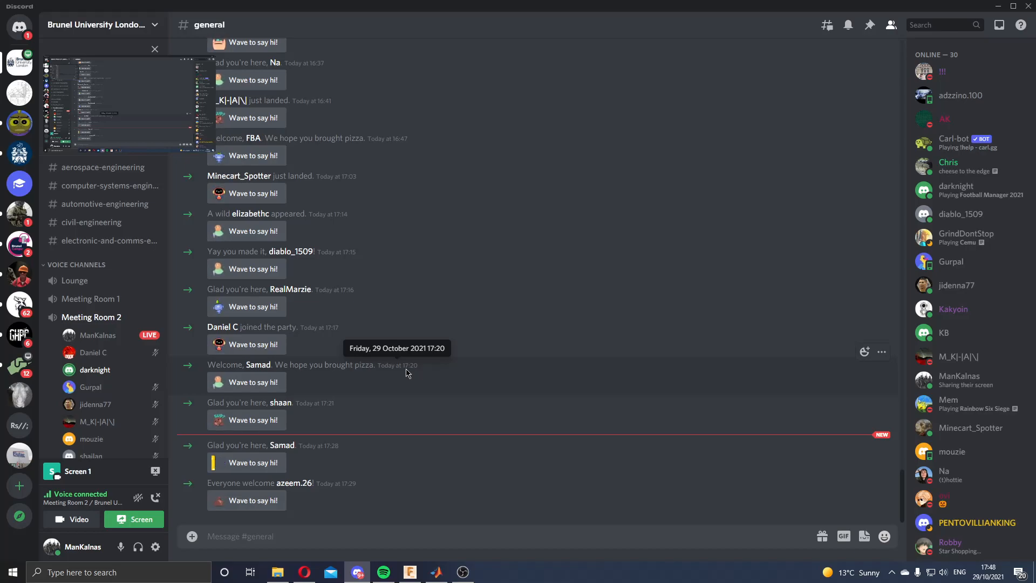
{"action": "left_click", "coordinate": [411, 573]}
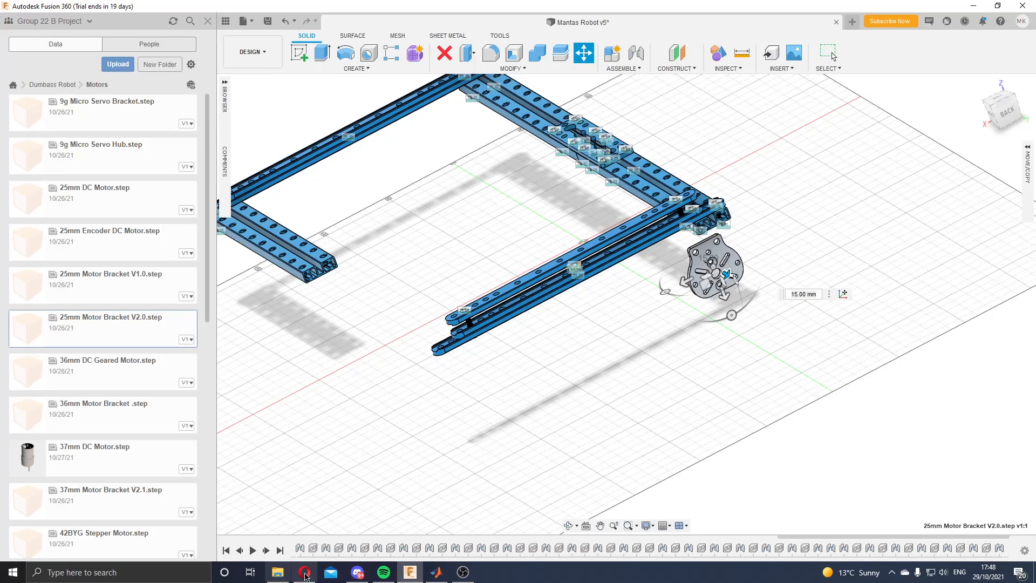
{"action": "left_click", "coordinate": [303, 576]}
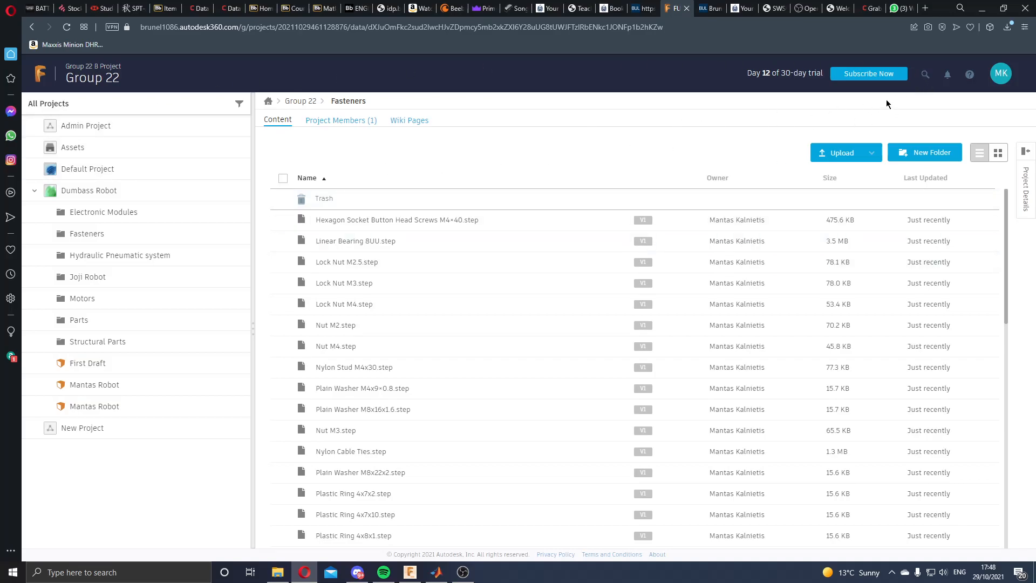
Step: Switch to Fusion 360, open the Group 22 project's data, and view the file upload form without uploading anything
{"action": "left_click", "coordinate": [410, 572]}
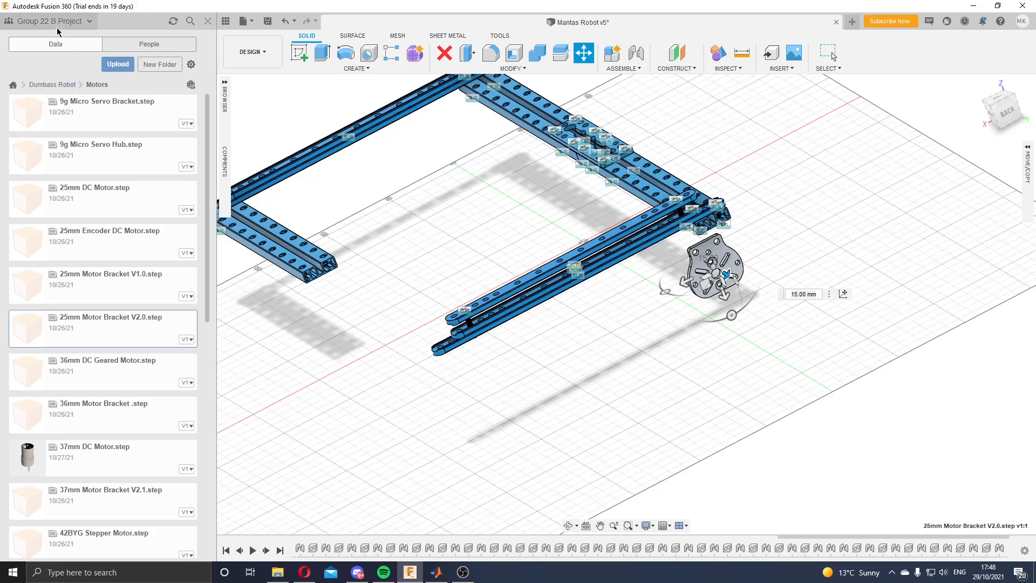
{"action": "left_click", "coordinate": [25, 87]}
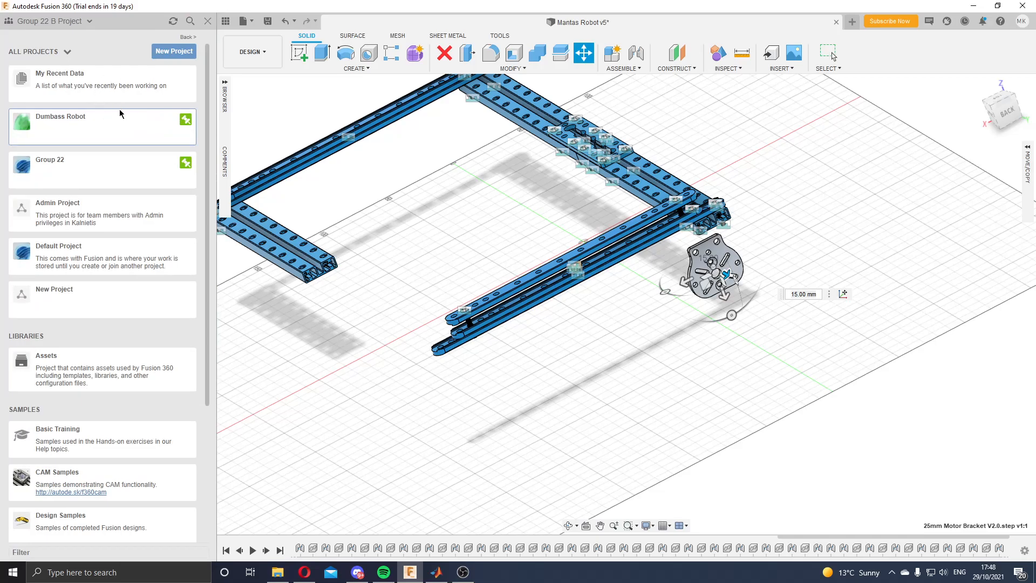
{"action": "left_click", "coordinate": [99, 171]}
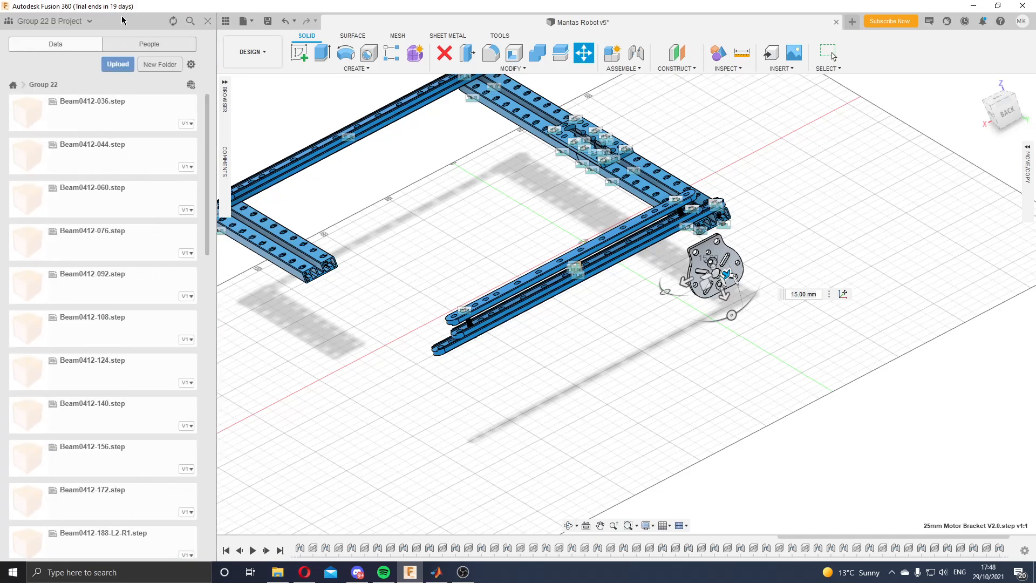
{"action": "left_click", "coordinate": [118, 65]}
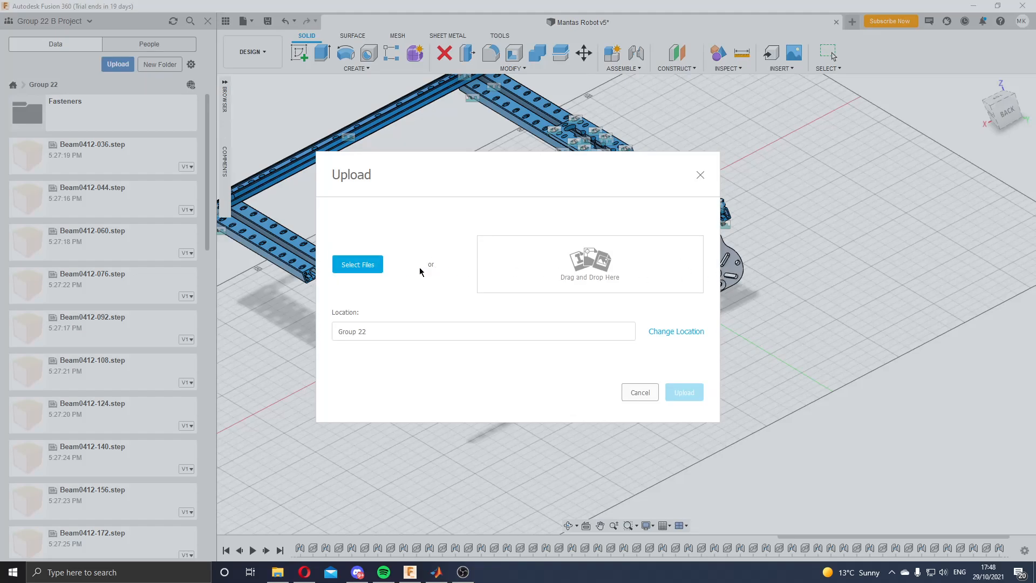
{"action": "left_click", "coordinate": [641, 392]}
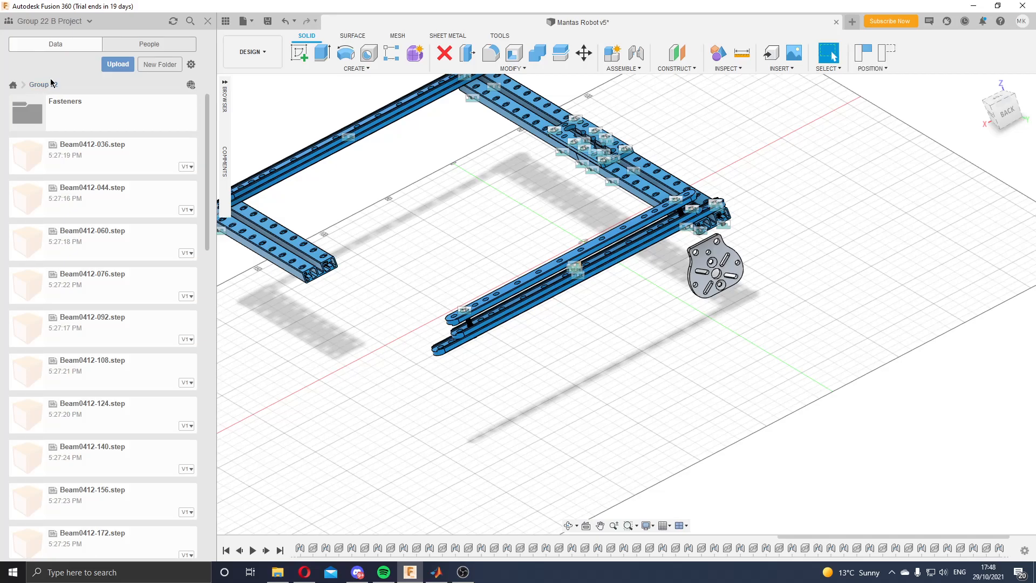
Step: Return to the list of all projects and create a project with the default name New Project
{"action": "left_click", "coordinate": [13, 85]}
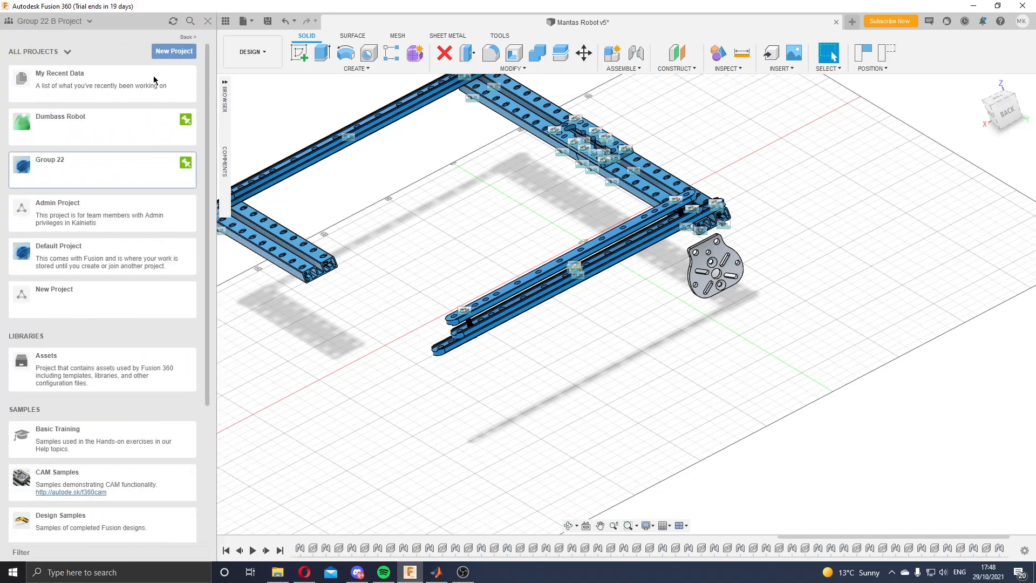
{"action": "left_click", "coordinate": [174, 51]}
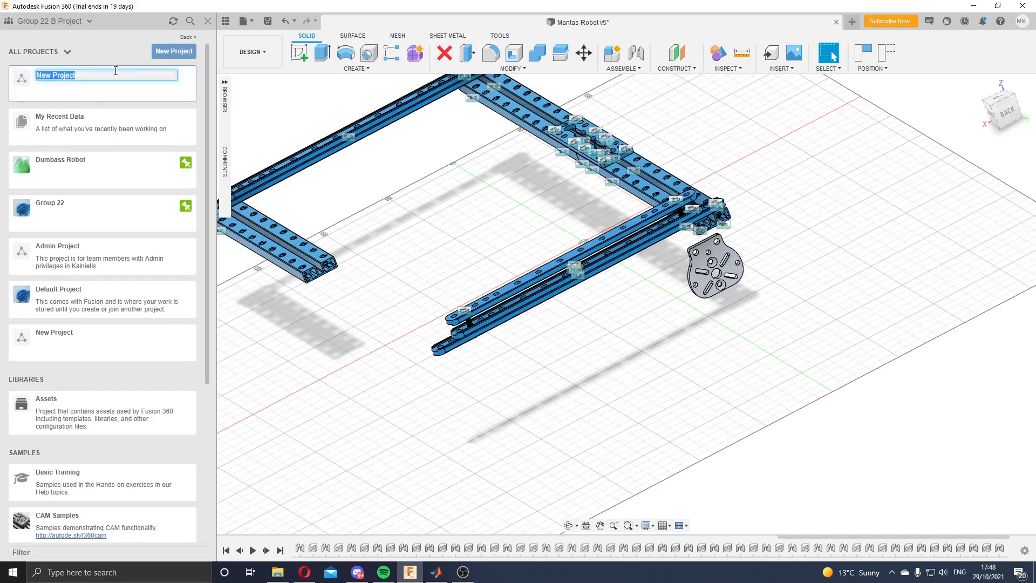
{"action": "key", "text": "Return"}
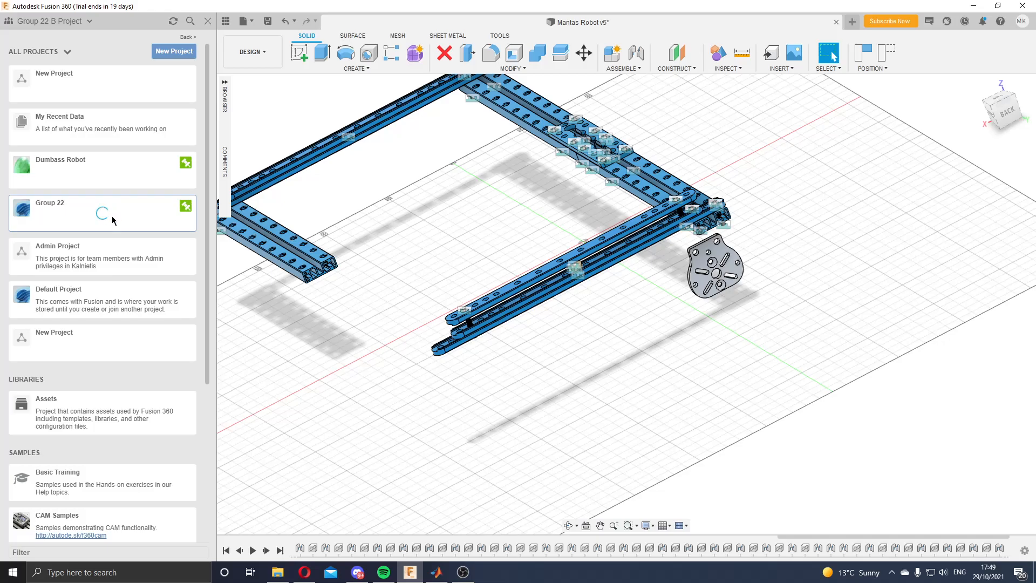
{"action": "scroll", "coordinate": [114, 218], "scroll_direction": "down", "scroll_amount": 4}
{"action": "scroll", "coordinate": [123, 325], "scroll_direction": "up", "scroll_amount": 4}
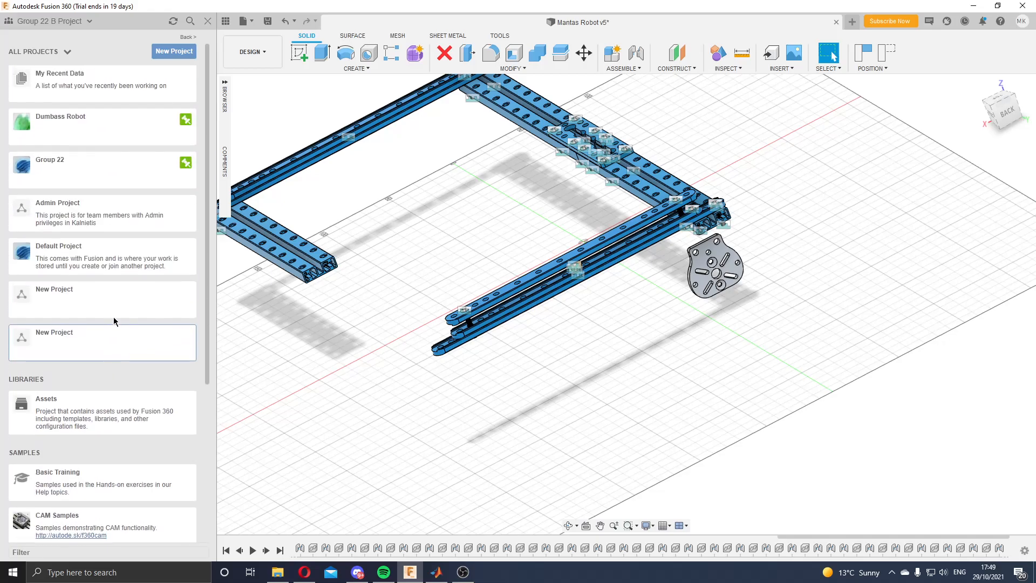
Step: Open the Group 22 project and show how to browse for files to upload, closing the file picker and upload form without uploading
{"action": "left_click", "coordinate": [98, 177]}
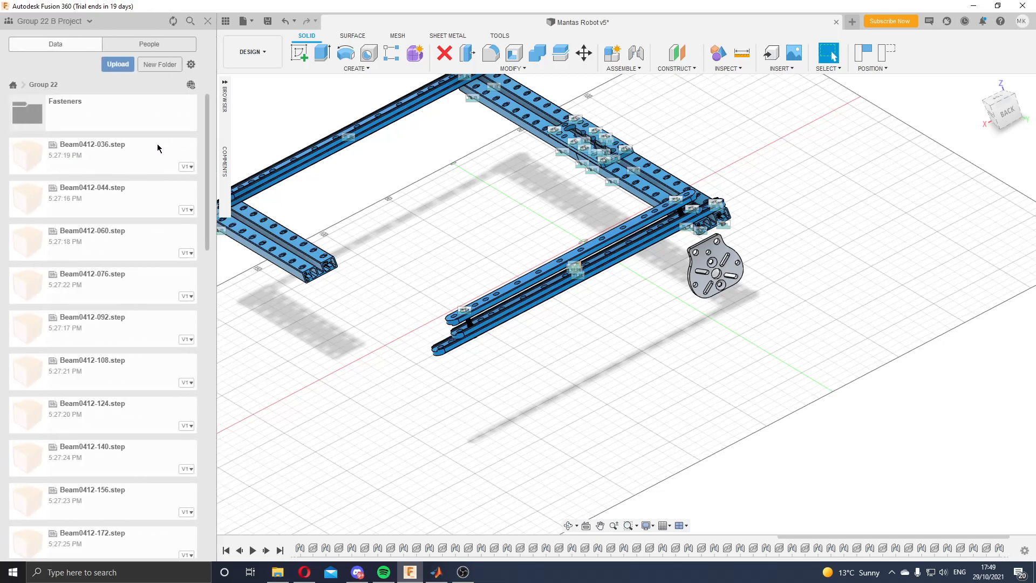
{"action": "left_click", "coordinate": [126, 68]}
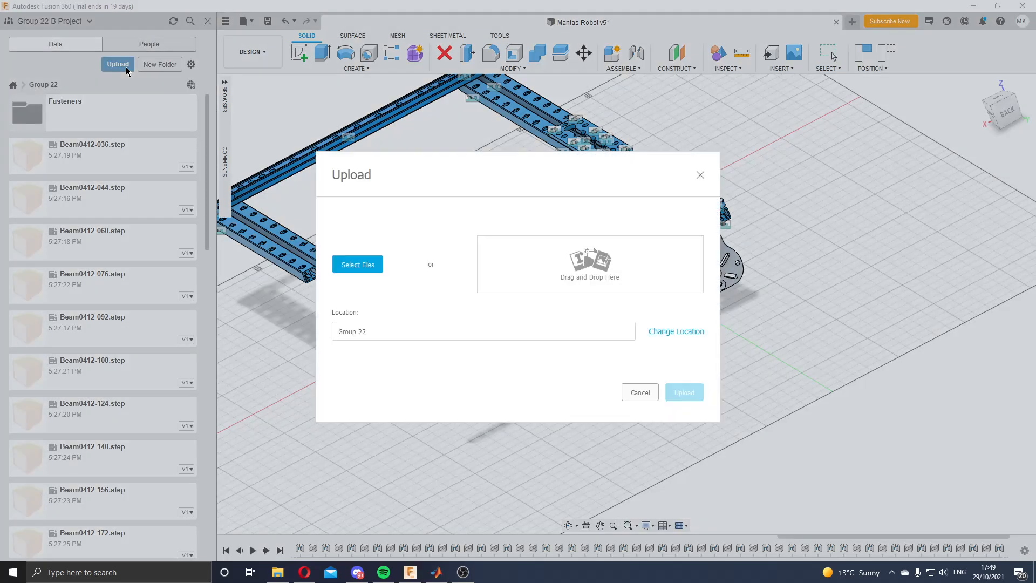
{"action": "left_click", "coordinate": [363, 267]}
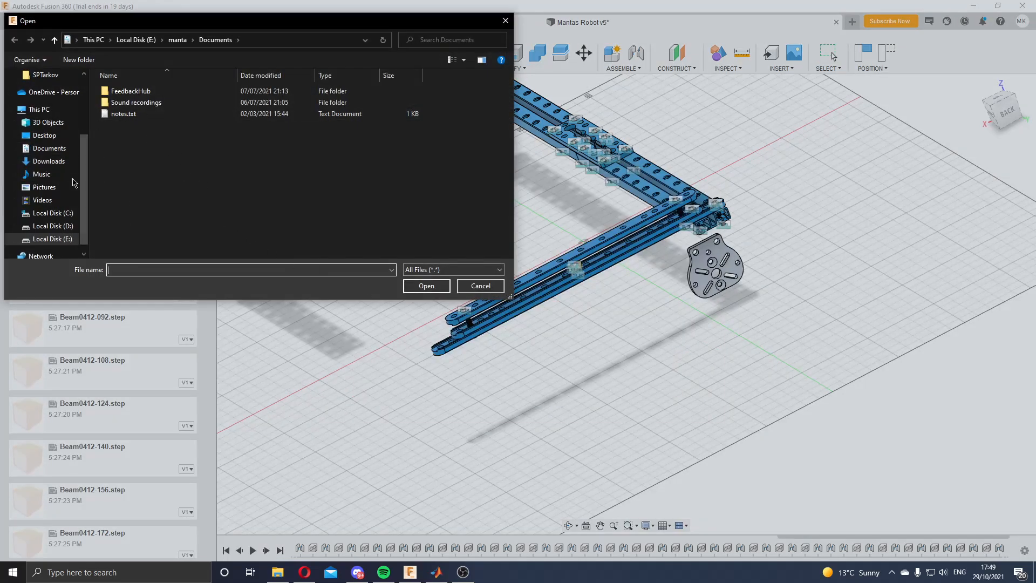
{"action": "left_click", "coordinate": [505, 20]}
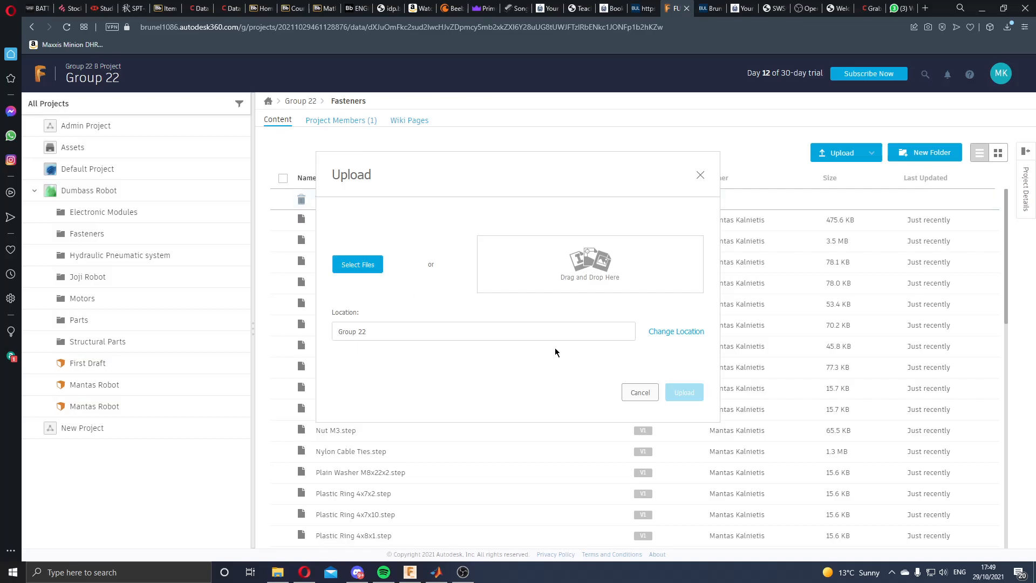
{"action": "left_click", "coordinate": [701, 176]}
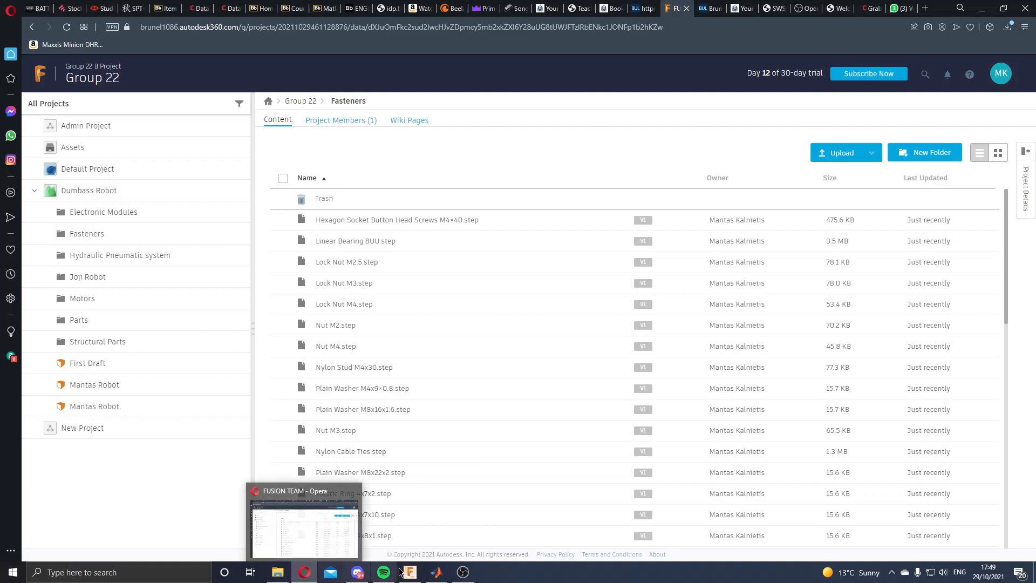
{"action": "left_click", "coordinate": [359, 574]}
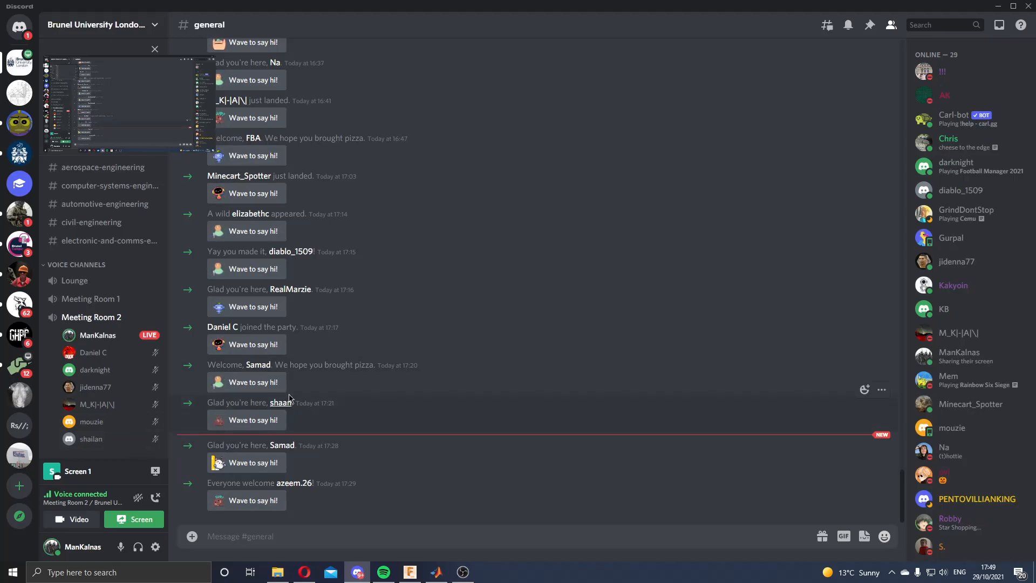
{"action": "left_click", "coordinate": [463, 572]}
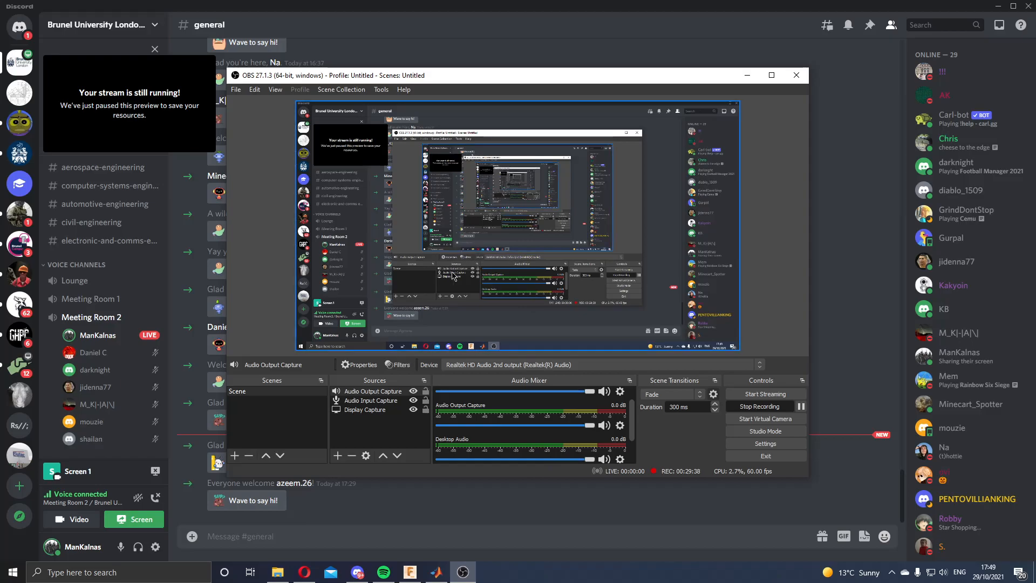